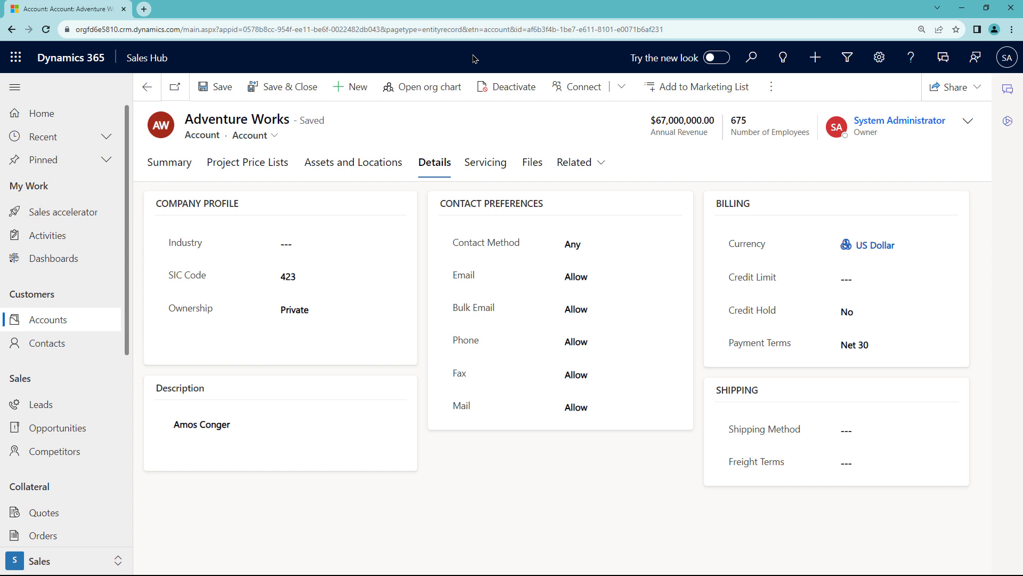
# Check the help docs, then open Advanced Settings in a new tab from the Settings gear.
pyautogui.click(911, 58)
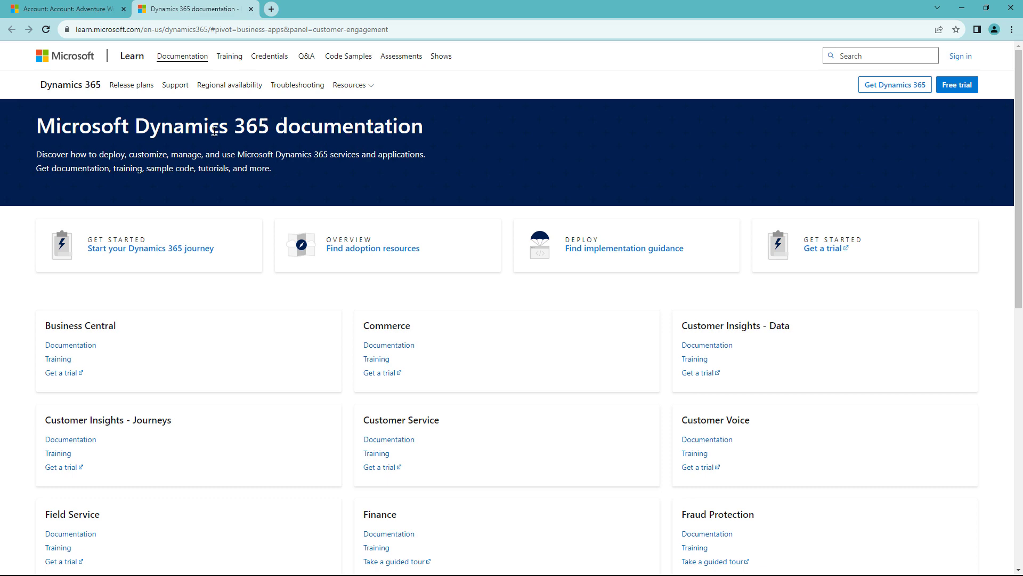
pyautogui.click(251, 9)
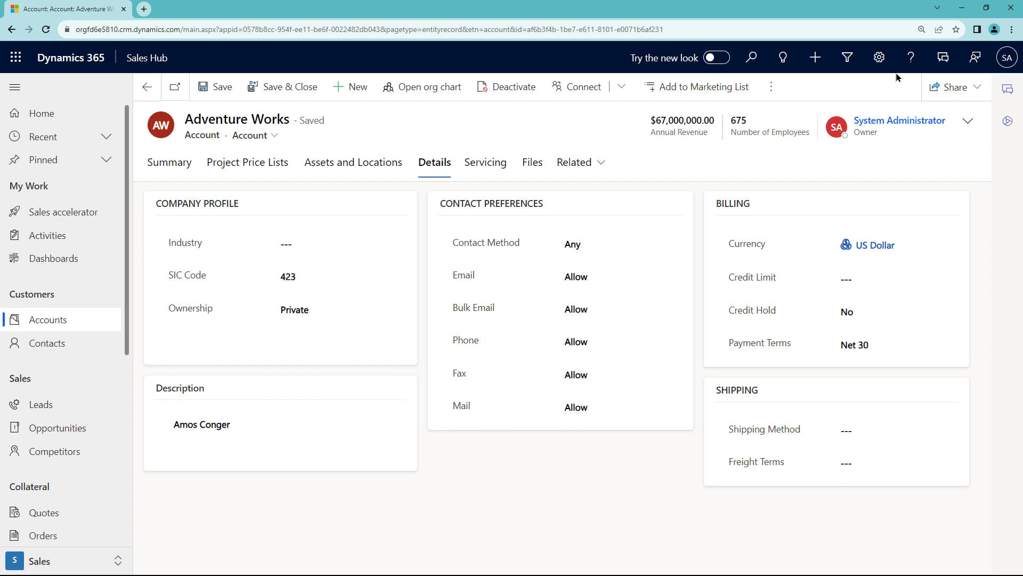
pyautogui.click(879, 57)
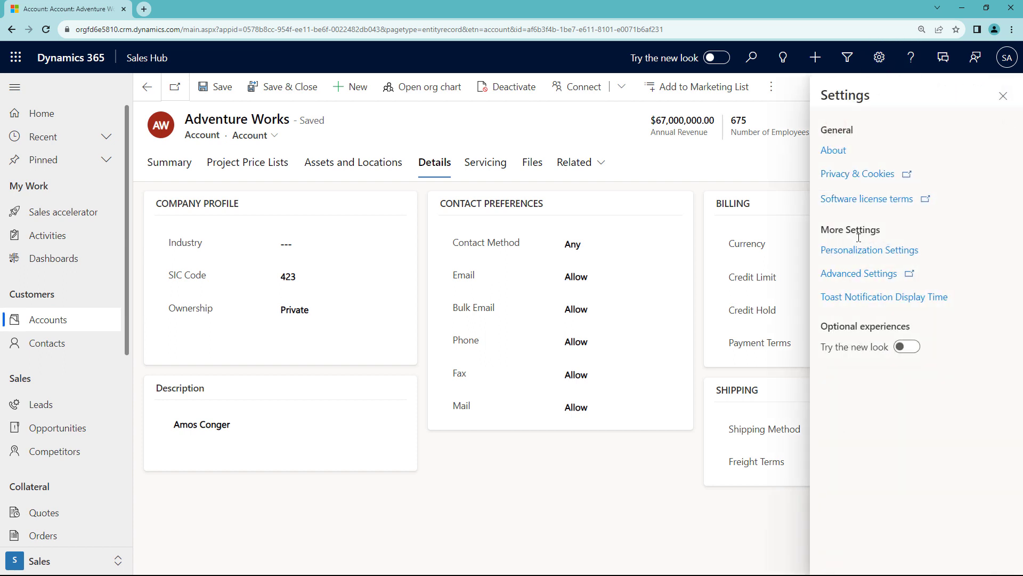
pyautogui.click(856, 273)
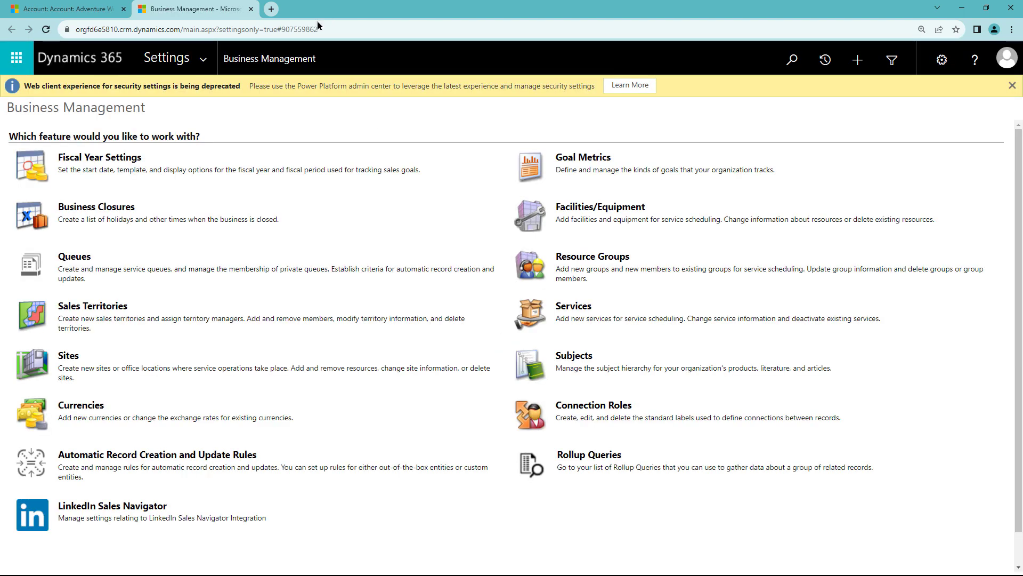
# Set Enable Custom Help Panes and Guided Tasks to Yes in System Settings, then return to Adventure Works.
pyautogui.click(205, 61)
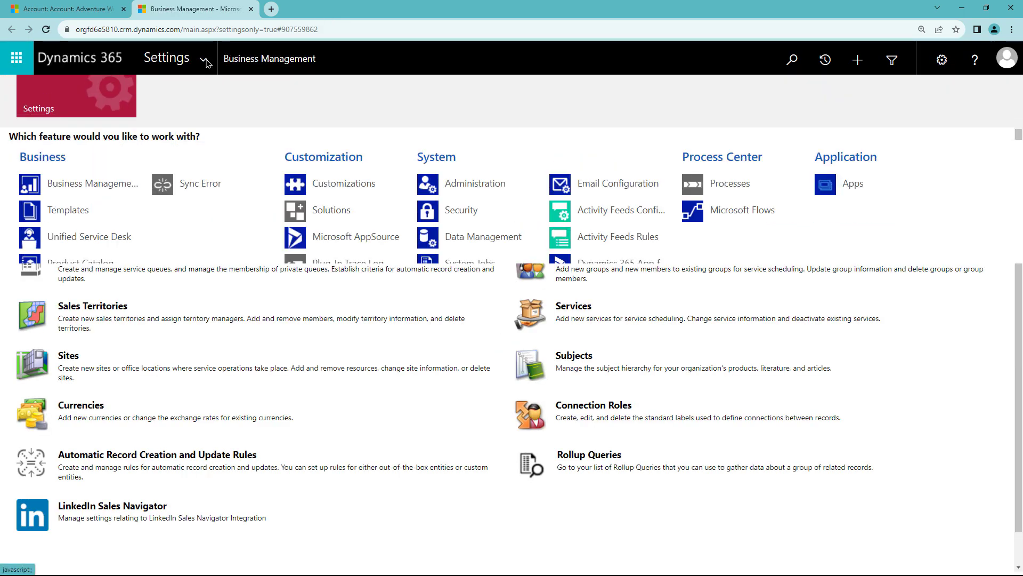
pyautogui.click(485, 185)
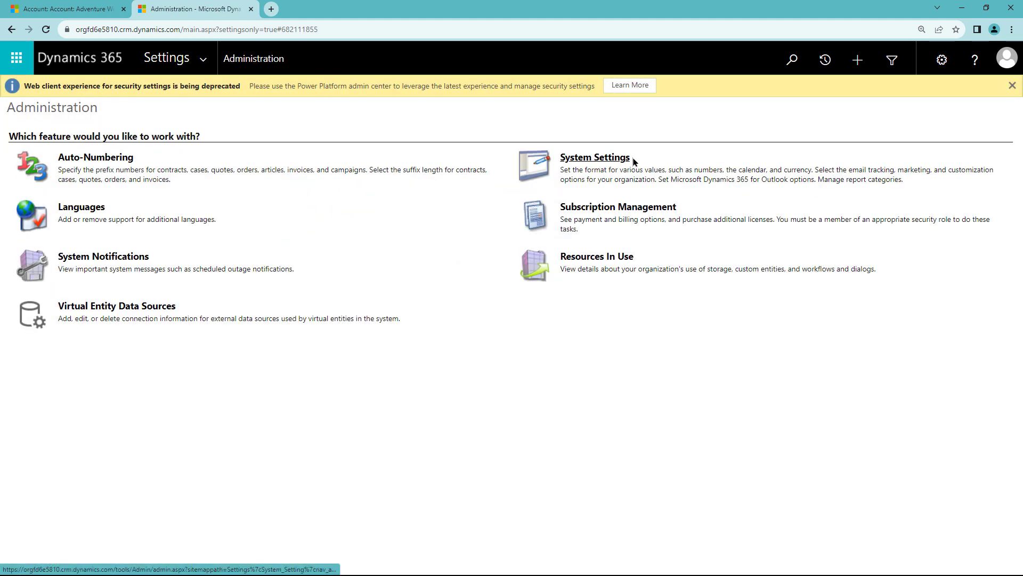
pyautogui.click(604, 161)
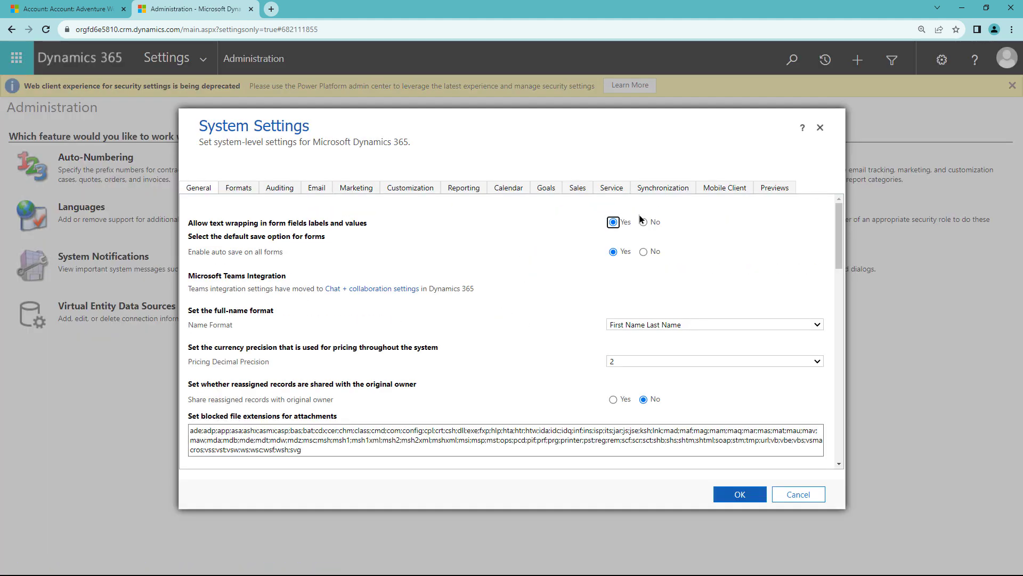
pyautogui.scroll(-5, 833, 333)
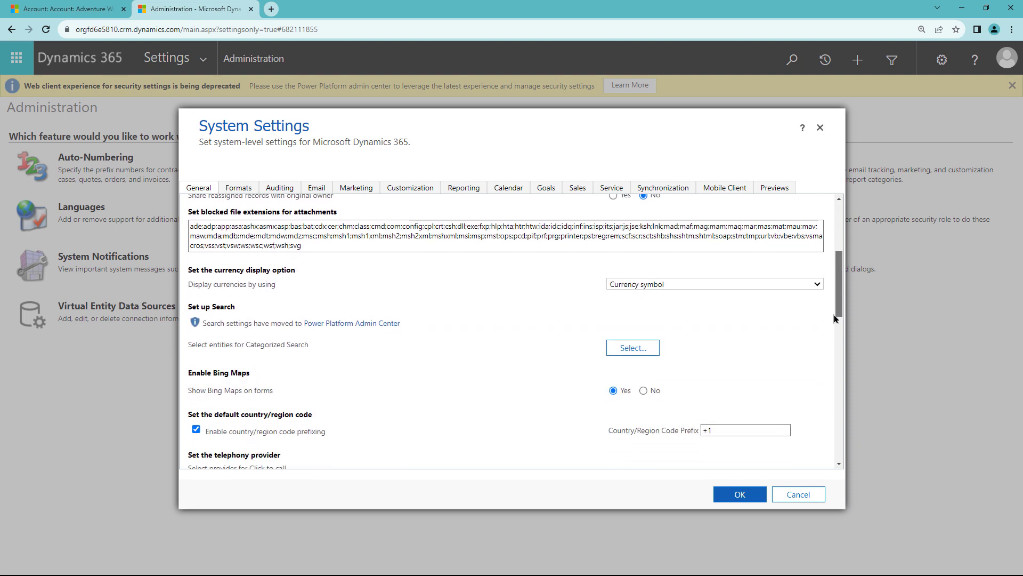
pyautogui.scroll(-3, 833, 342)
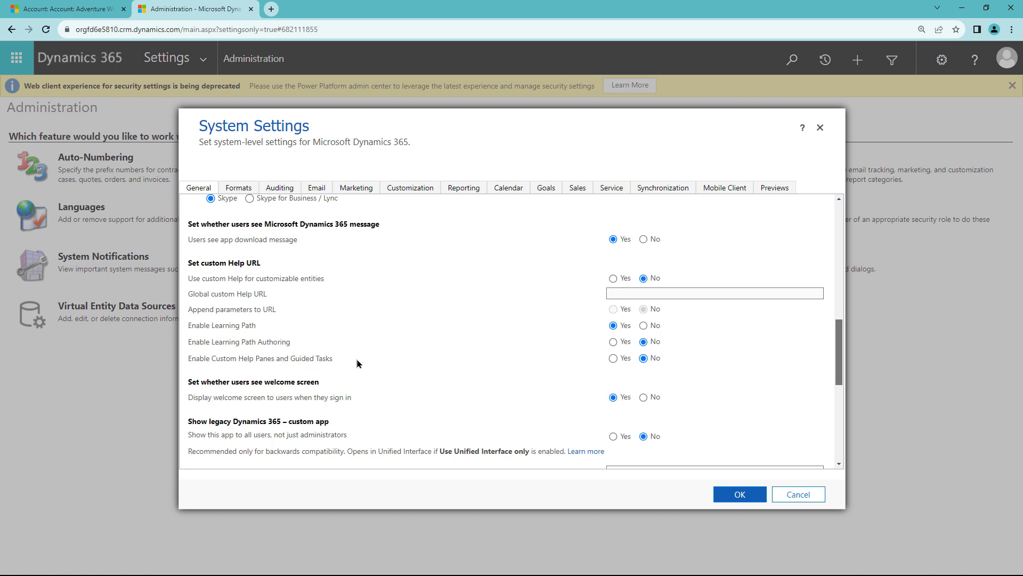
pyautogui.click(613, 358)
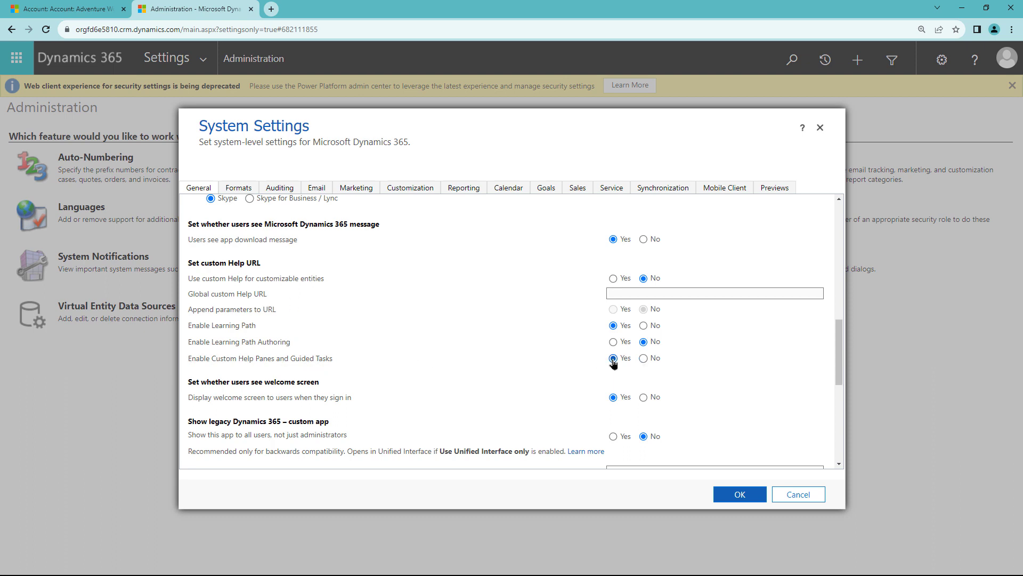
pyautogui.click(736, 495)
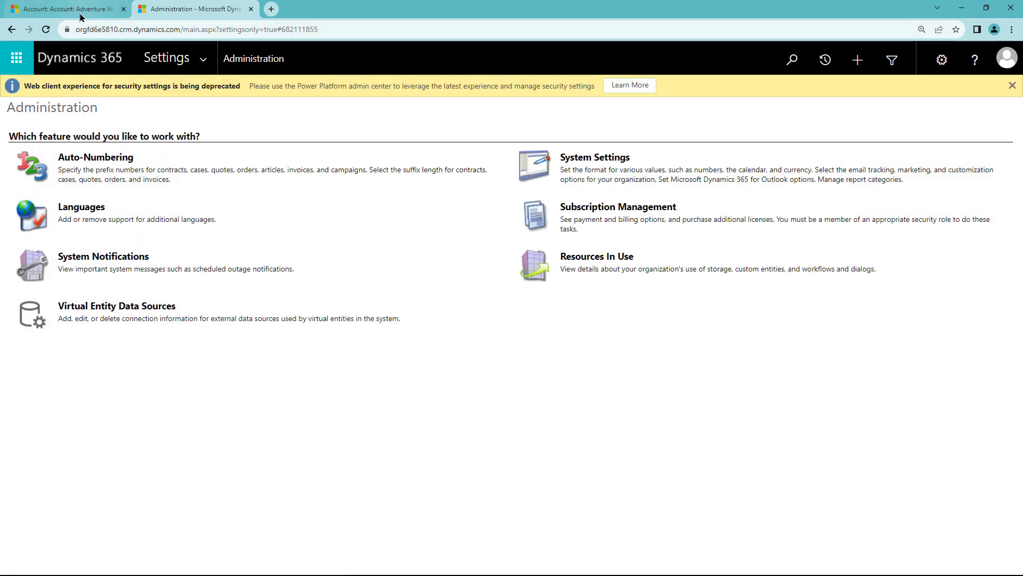
pyautogui.click(78, 10)
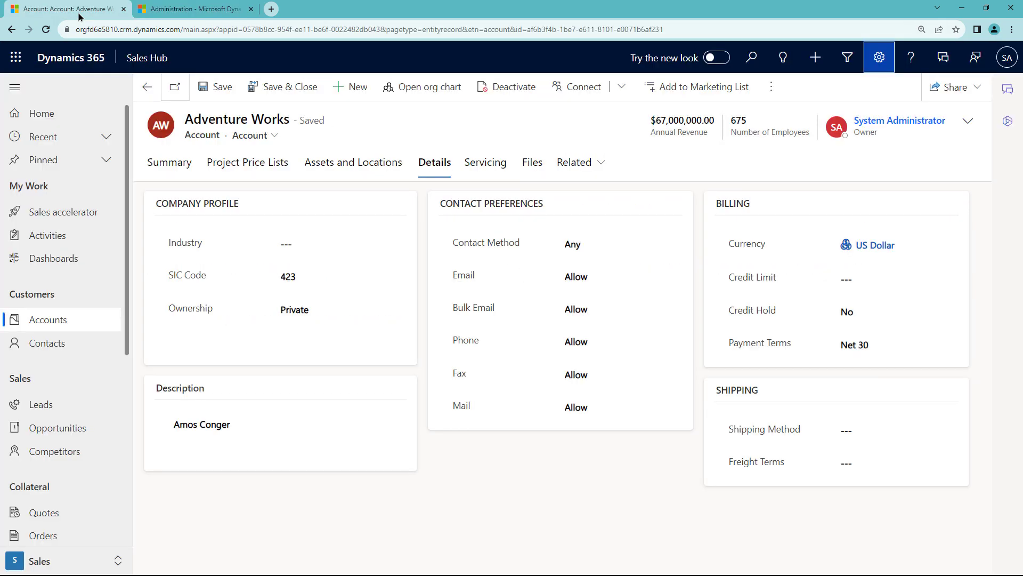
# Reload the account, preview its Related Docs help pane, then show the My Active Contacts list.
pyautogui.click(46, 30)
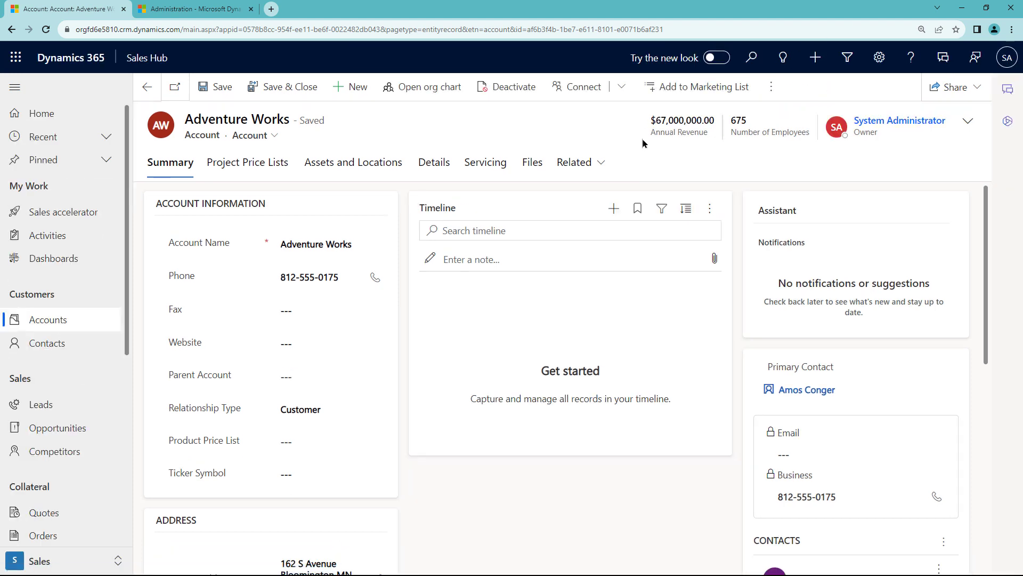
pyautogui.click(911, 59)
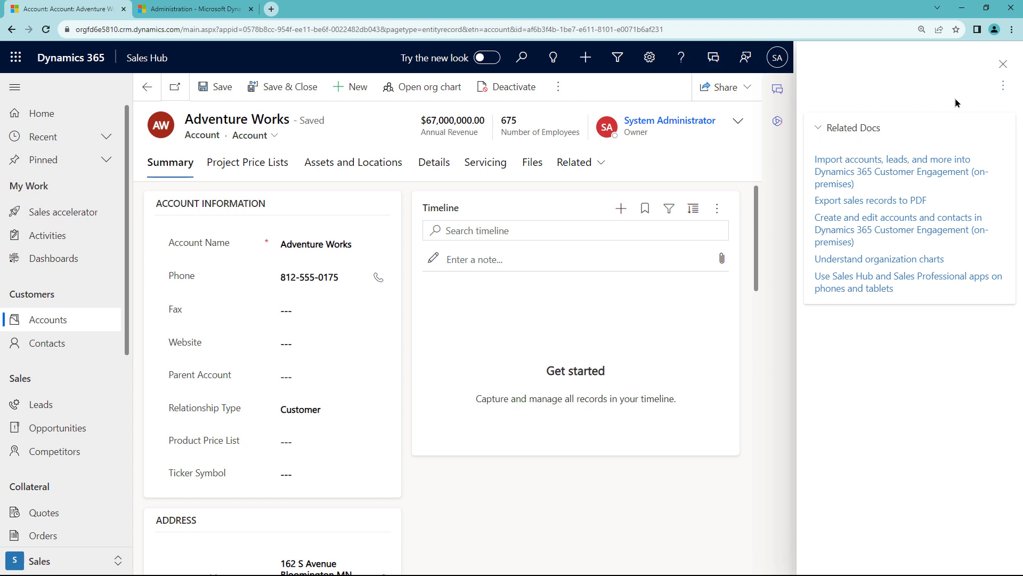
pyautogui.click(1003, 64)
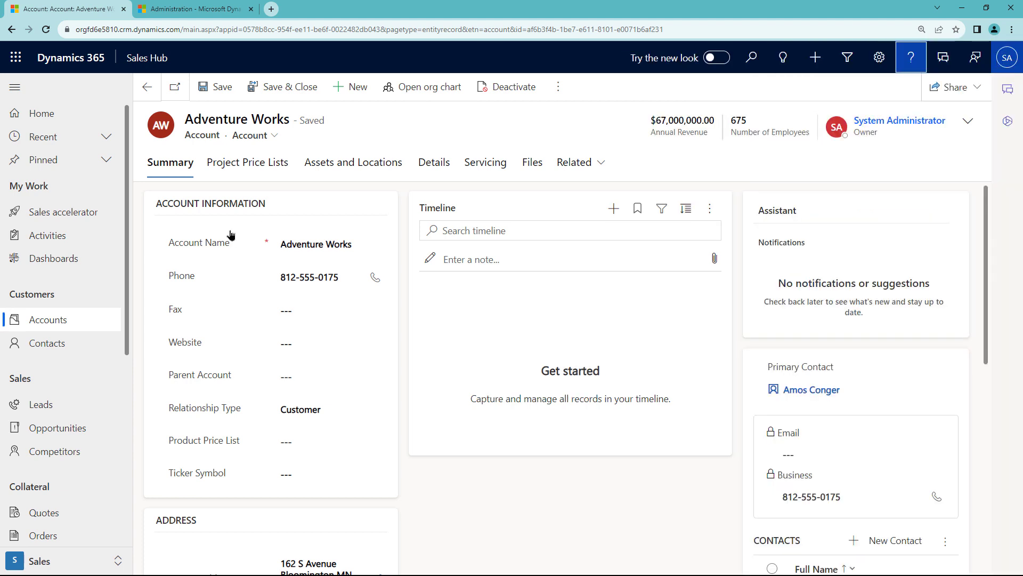
pyautogui.click(46, 344)
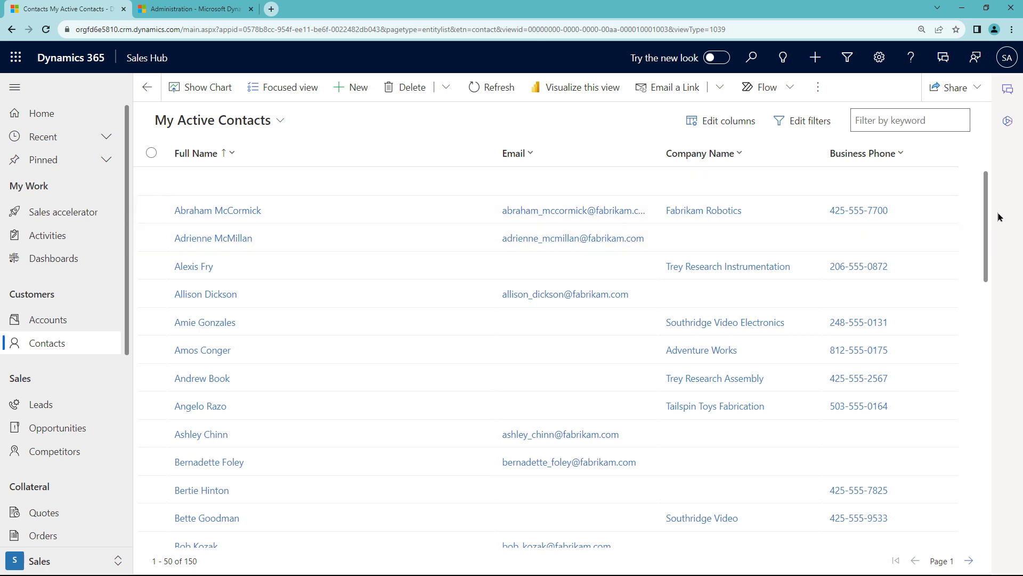
# Show the All Competitors list with its Related Docs help pane beside it.
pyautogui.click(53, 454)
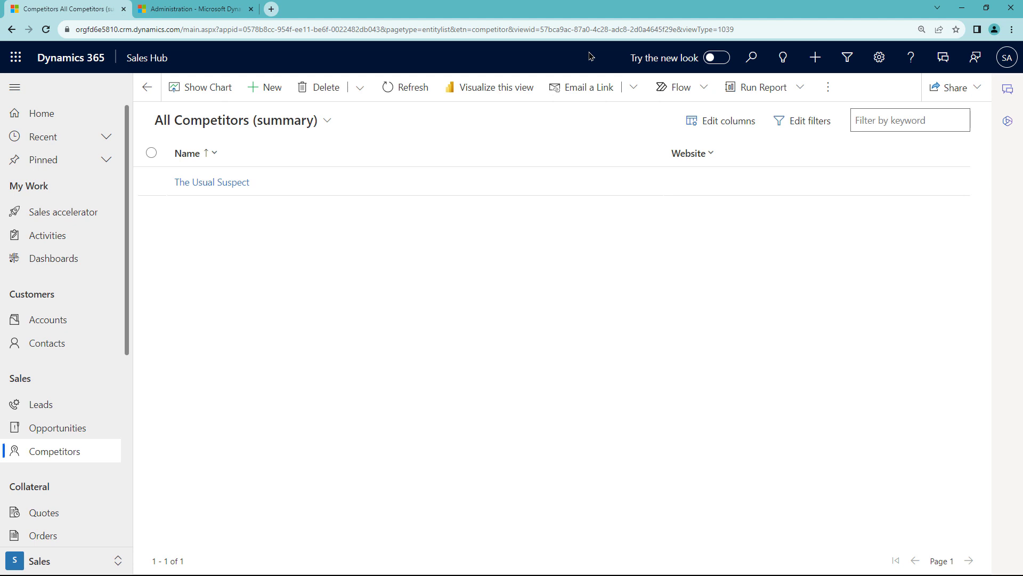
pyautogui.click(911, 57)
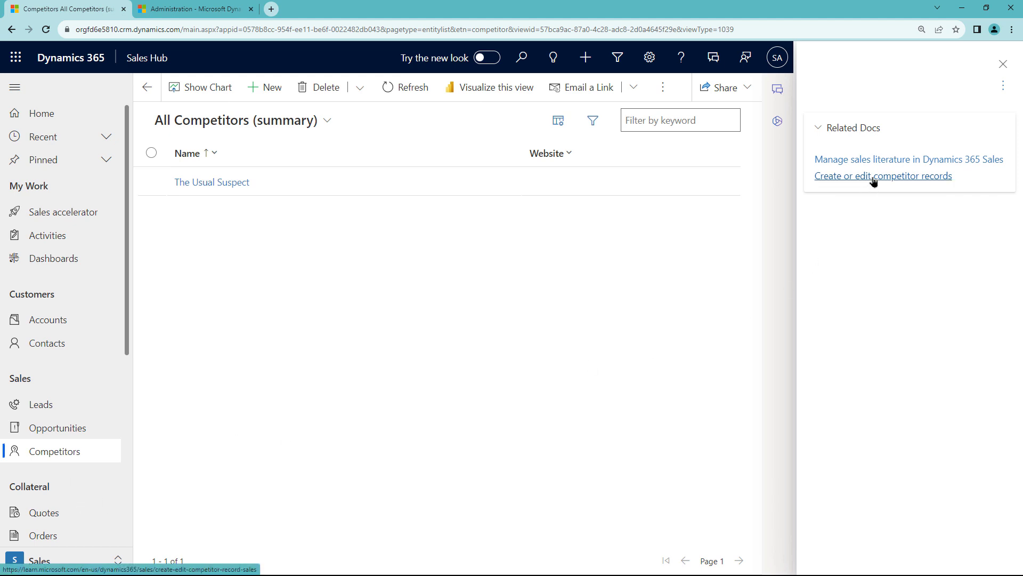
# Read the 'Create or edit competitor records' article, then go back to the competitors list.
pyautogui.click(902, 175)
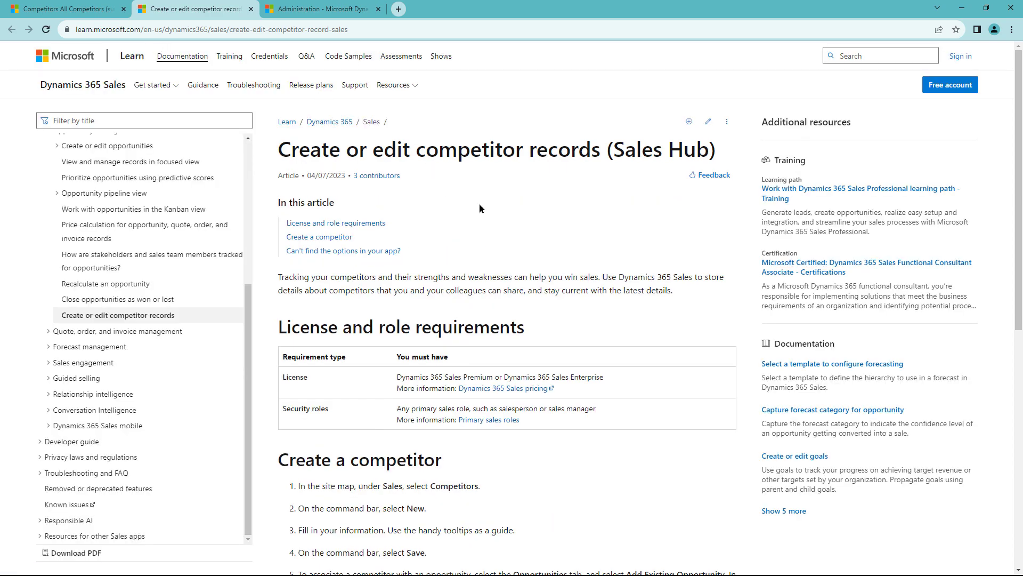
pyautogui.scroll(-4, 522, 274)
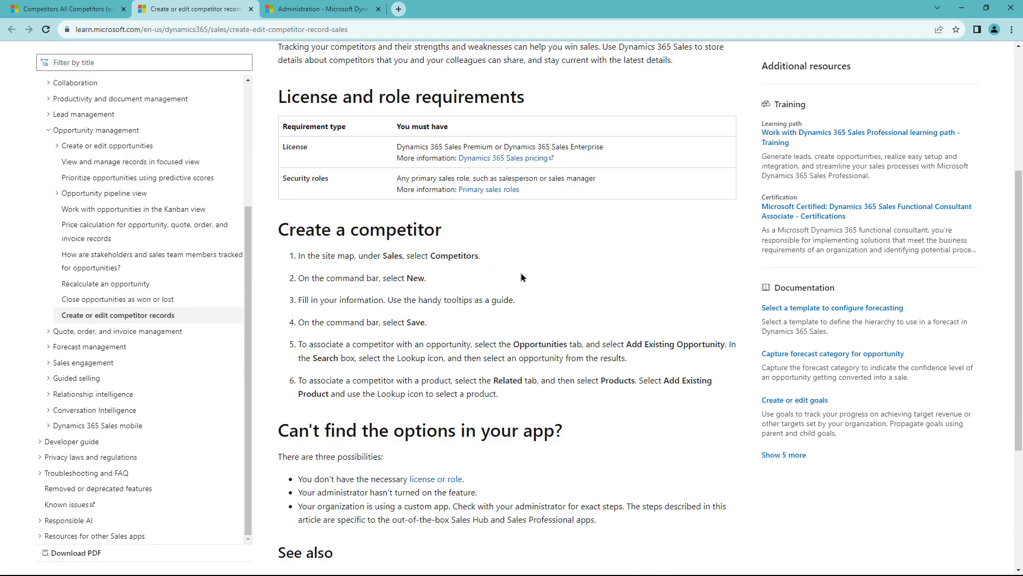
pyautogui.scroll(4, 520, 274)
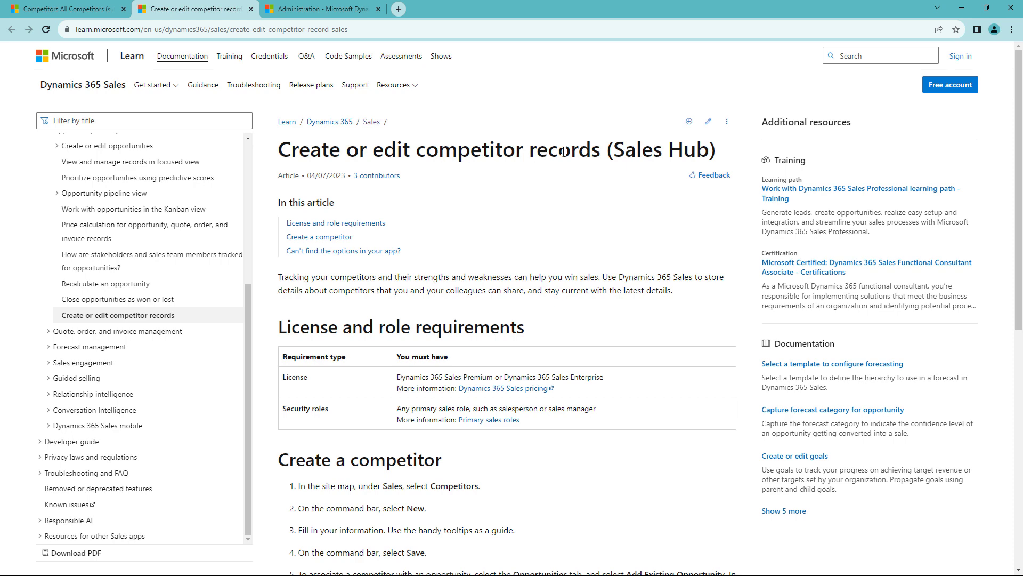
pyautogui.click(80, 10)
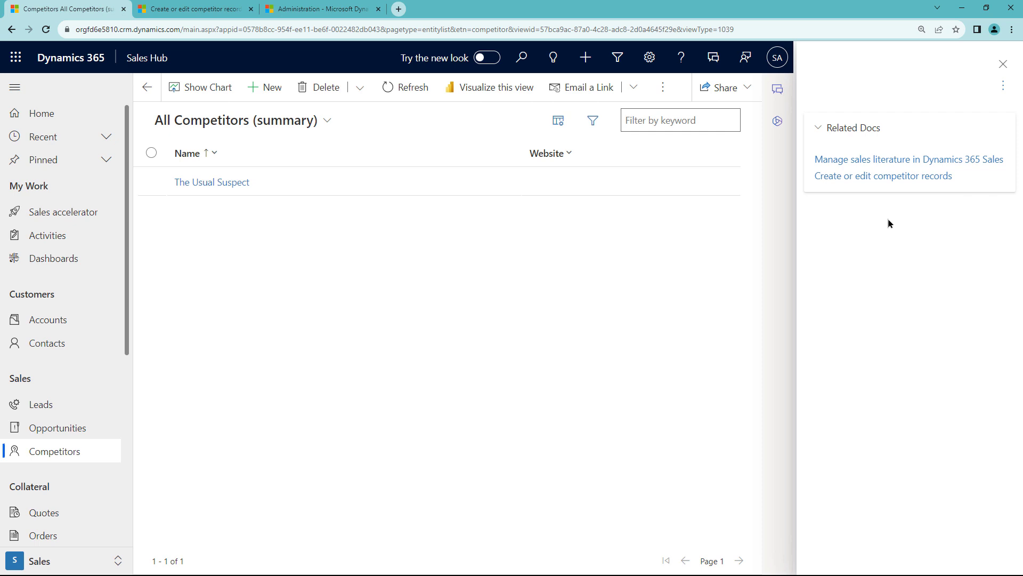
# Close the competitors help pane and move through Accounts to the My Active Contacts list.
pyautogui.click(1003, 64)
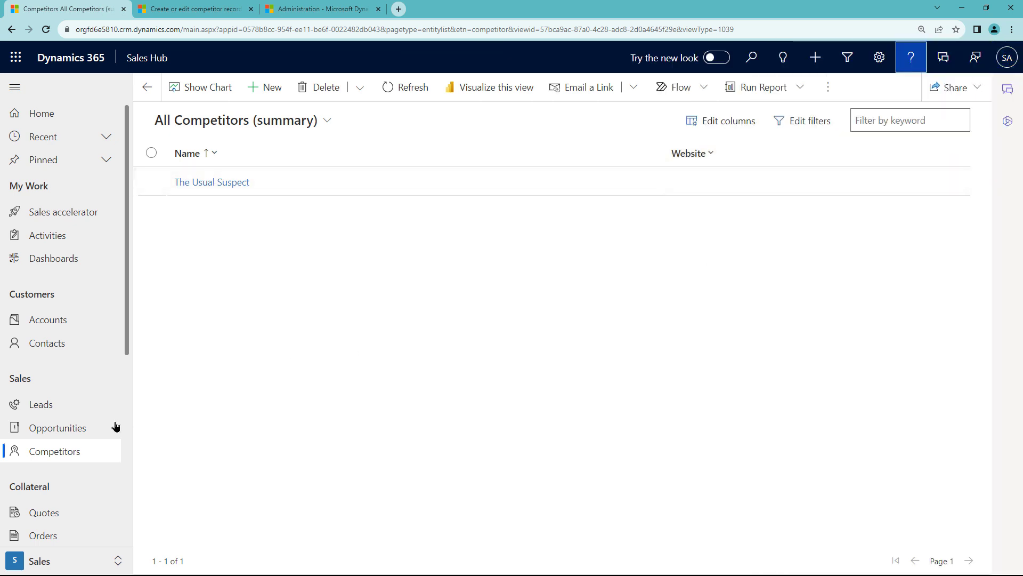
pyautogui.click(50, 322)
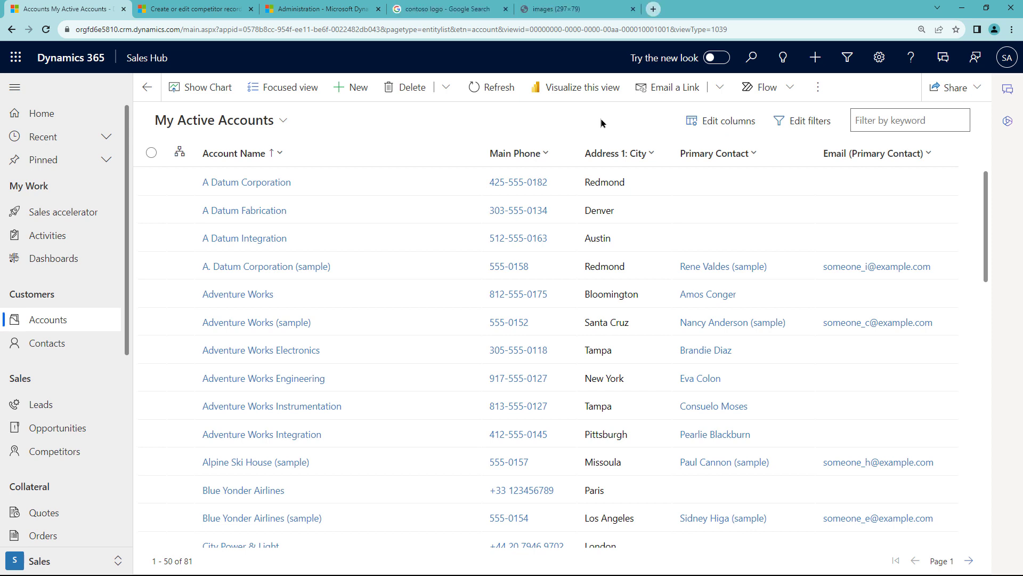
pyautogui.click(47, 343)
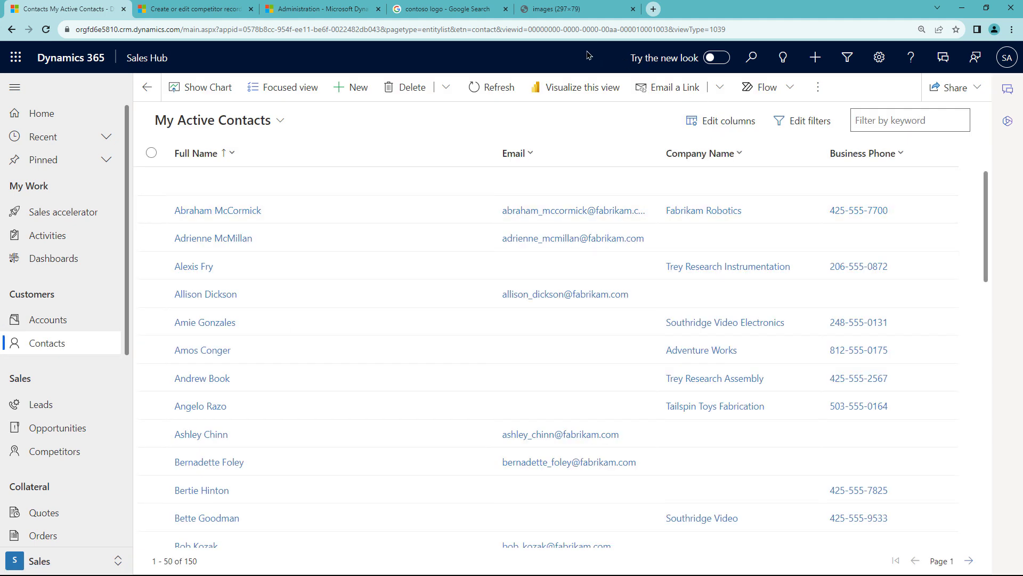
pyautogui.click(910, 60)
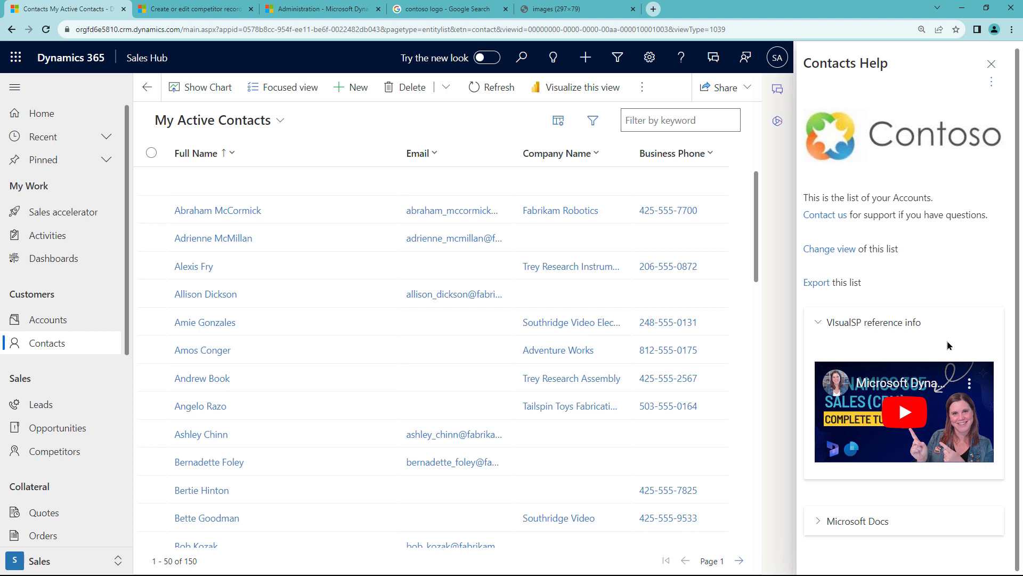
pyautogui.click(849, 525)
pyautogui.scroll(-3, 883, 490)
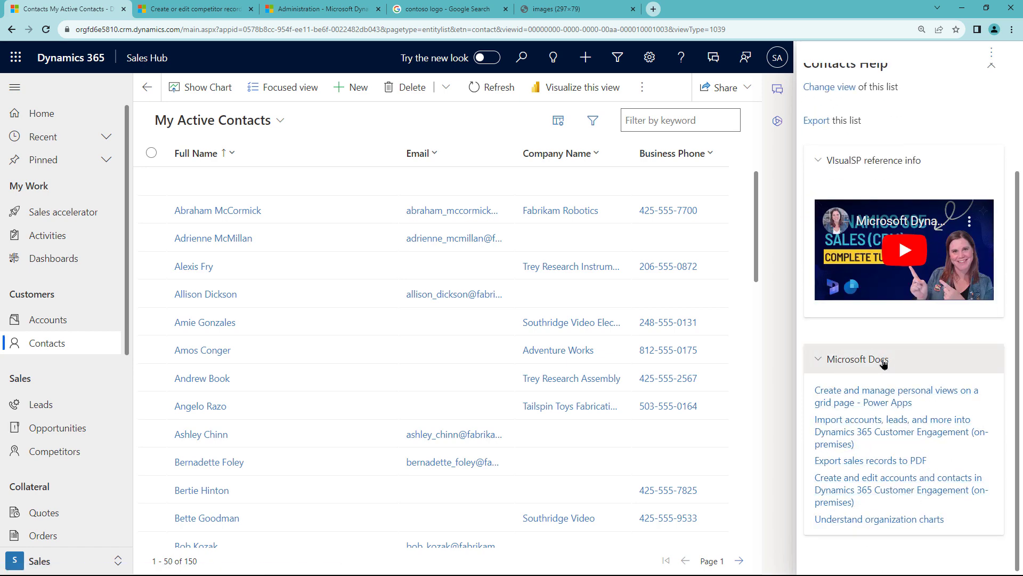
pyautogui.click(818, 362)
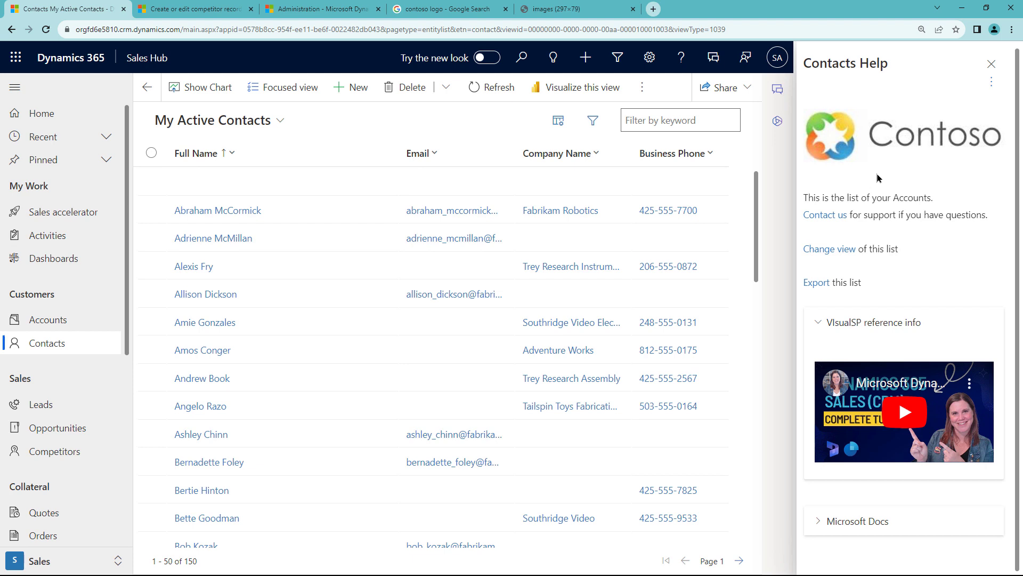
pyautogui.click(991, 63)
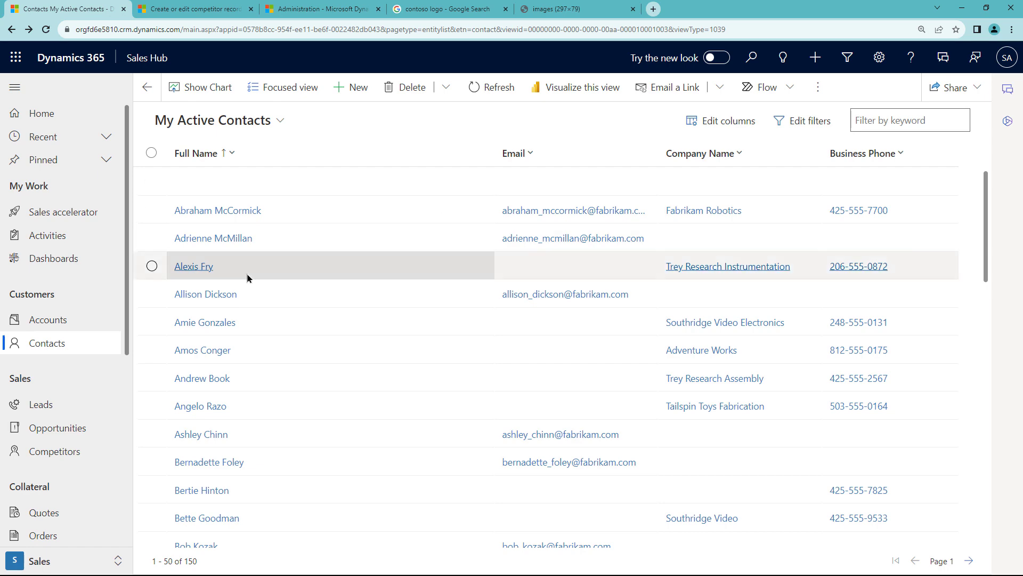
# Preview the custom Accounts Help pane on the accounts list, then open the Adventure Works record.
pyautogui.click(45, 325)
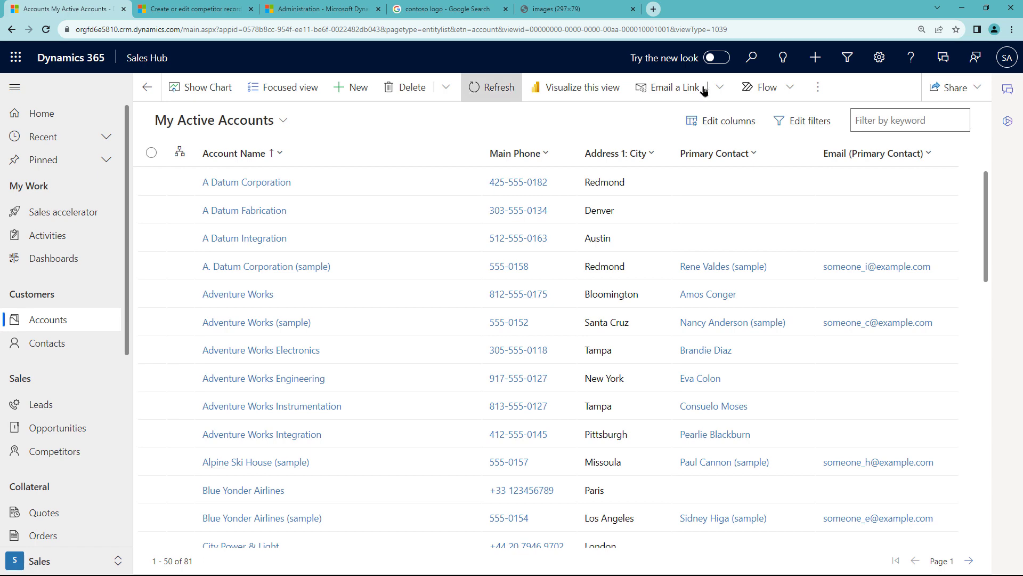
pyautogui.click(911, 61)
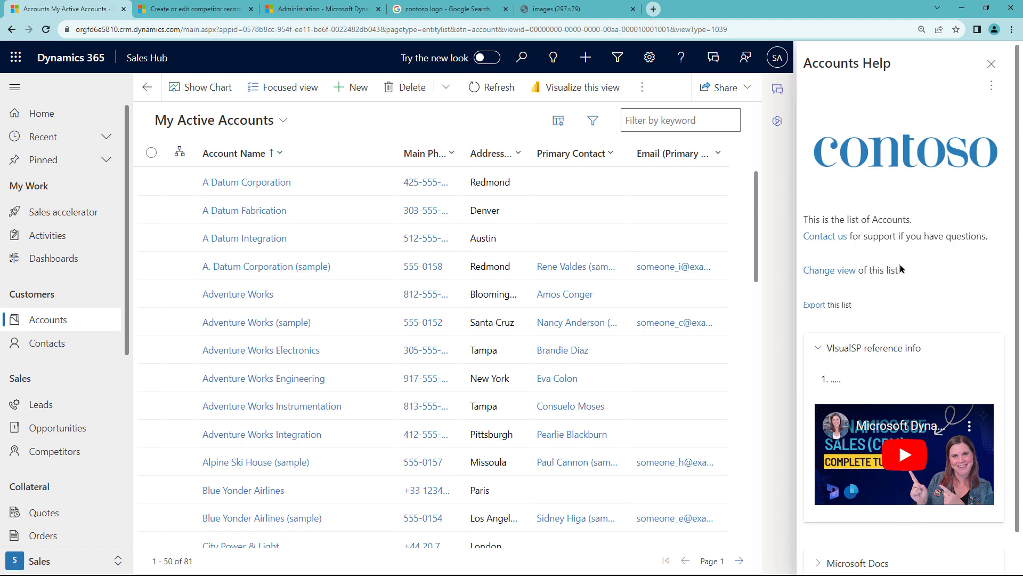
pyautogui.scroll(-1, 899, 264)
pyautogui.scroll(1, 908, 253)
pyautogui.click(990, 64)
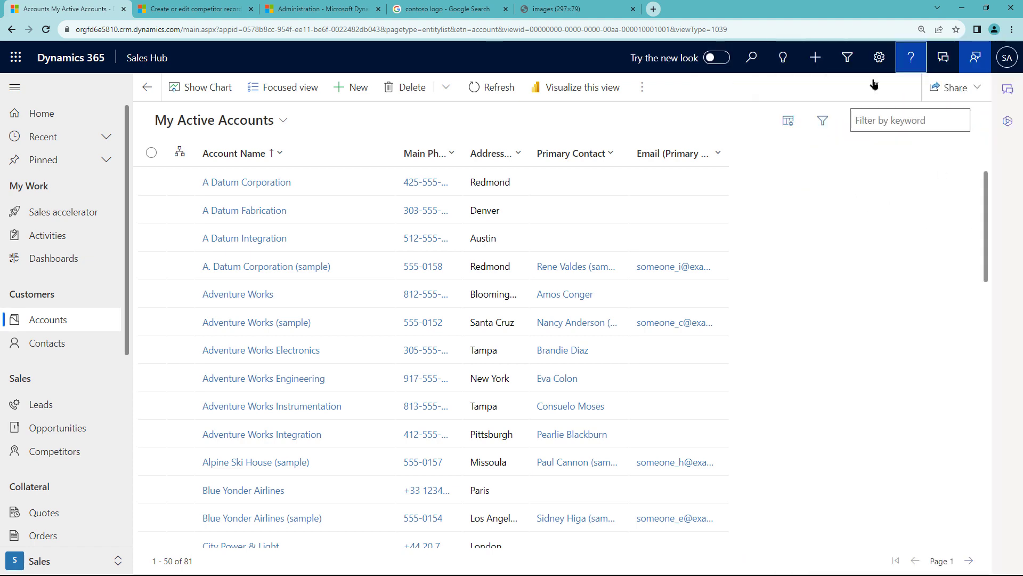
pyautogui.click(238, 294)
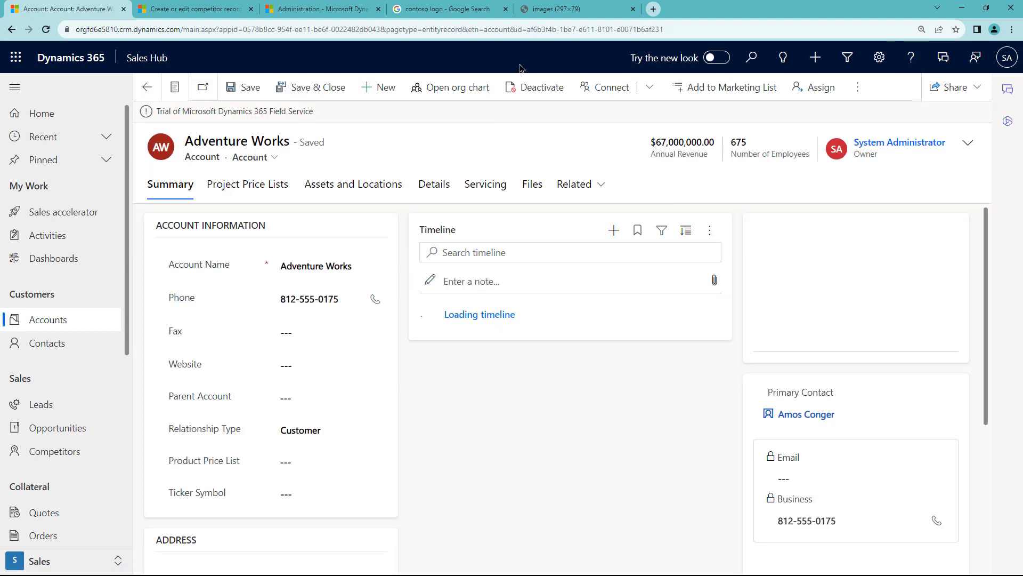
# Open the import-accounts and export-to-PDF articles from the account's Related Docs help pane.
pyautogui.click(911, 59)
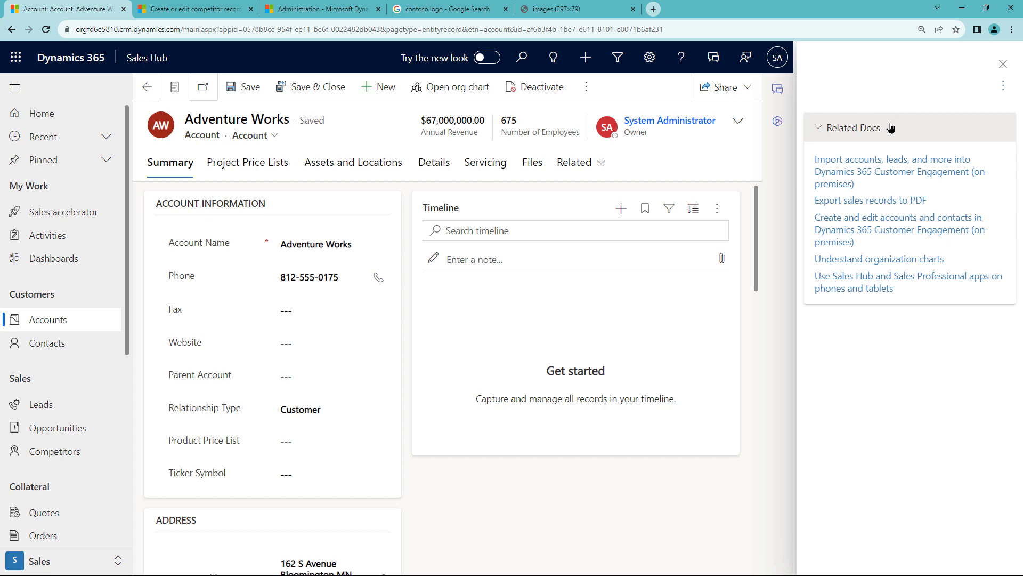
pyautogui.click(904, 165)
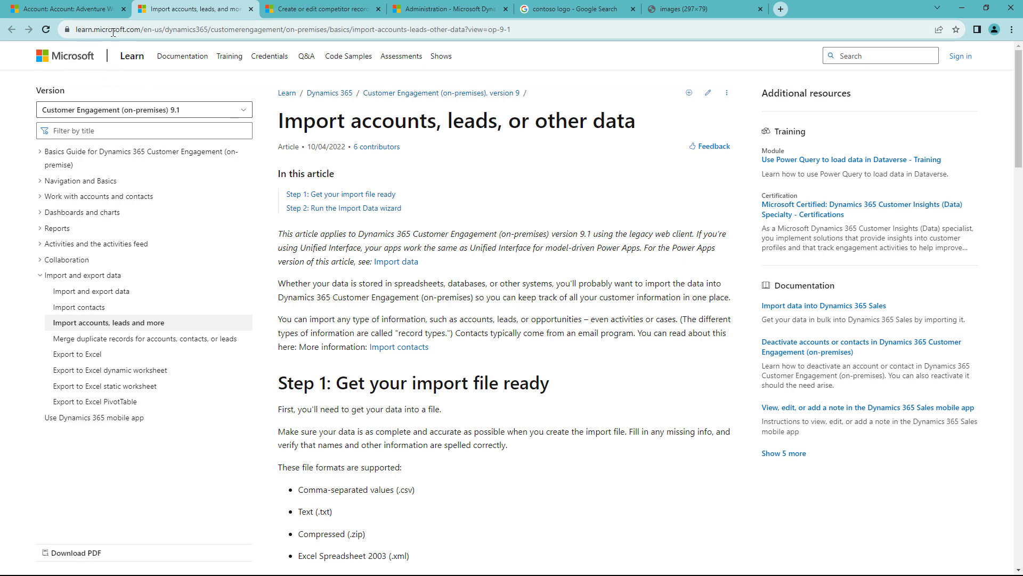
pyautogui.click(59, 9)
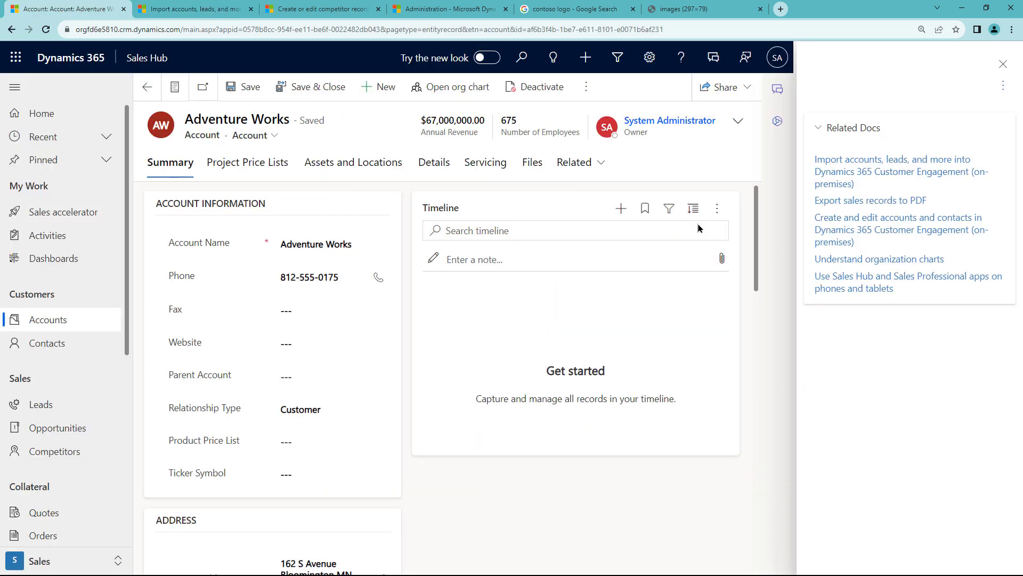
pyautogui.click(860, 203)
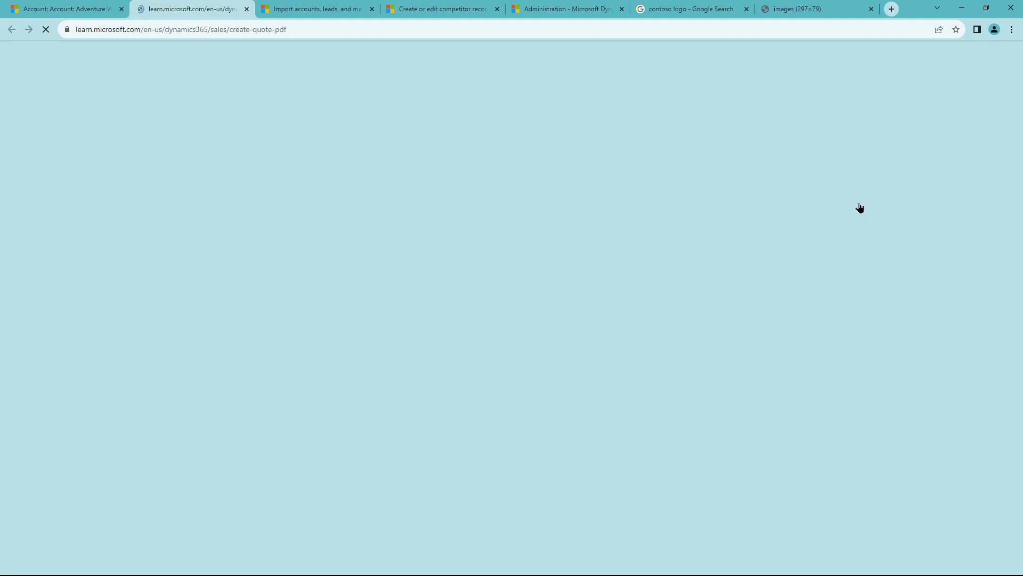
pyautogui.click(58, 9)
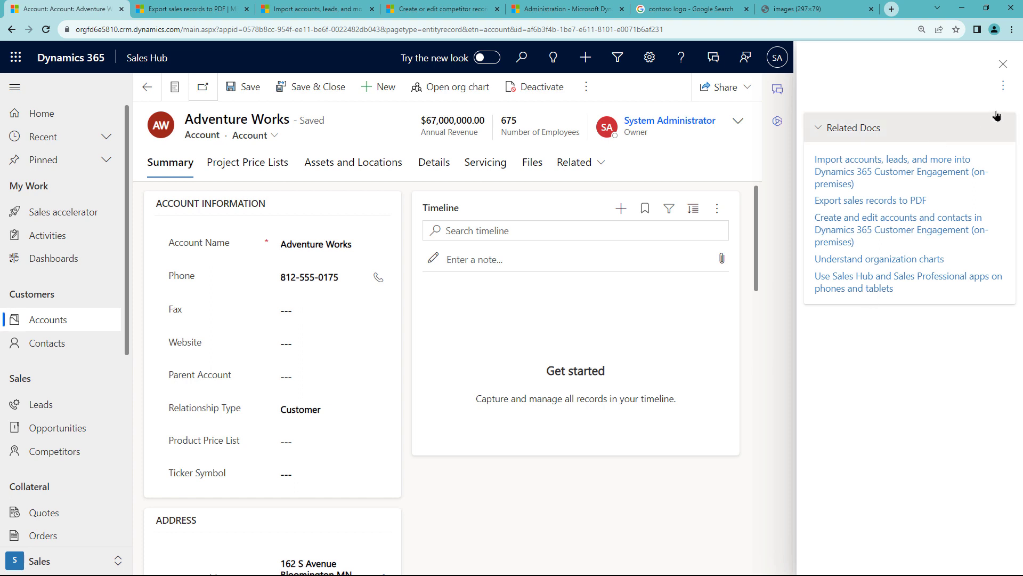
pyautogui.click(1002, 86)
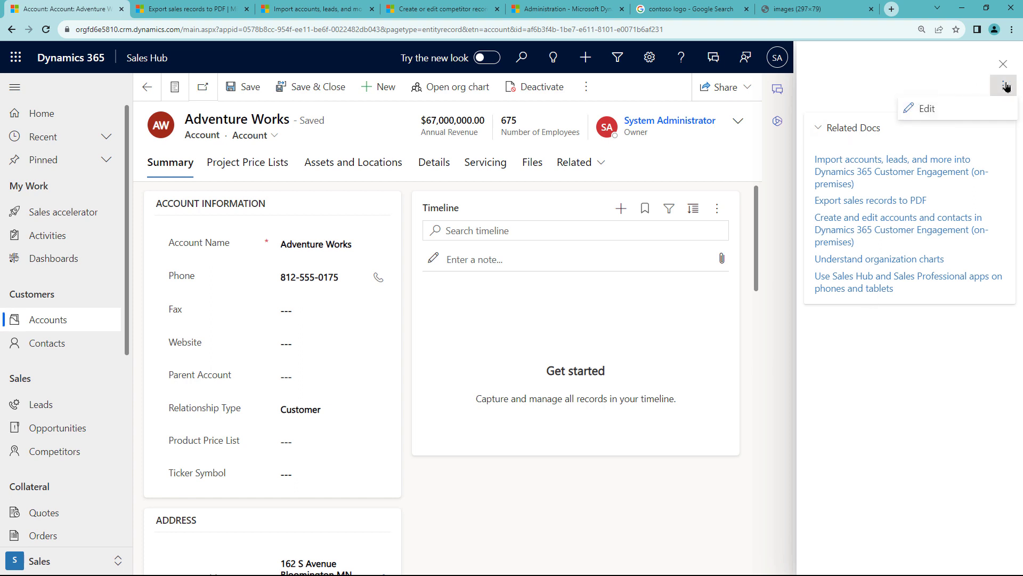
# Rename the Related Docs section to 'Microsoft Docs', collapsed by default, and save the help pane.
pyautogui.click(931, 108)
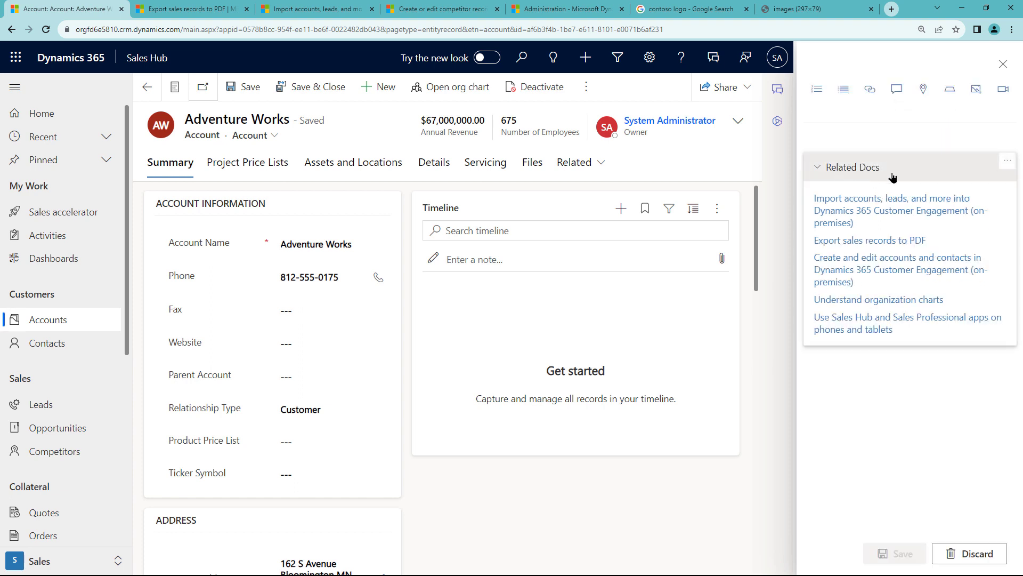
pyautogui.click(1001, 163)
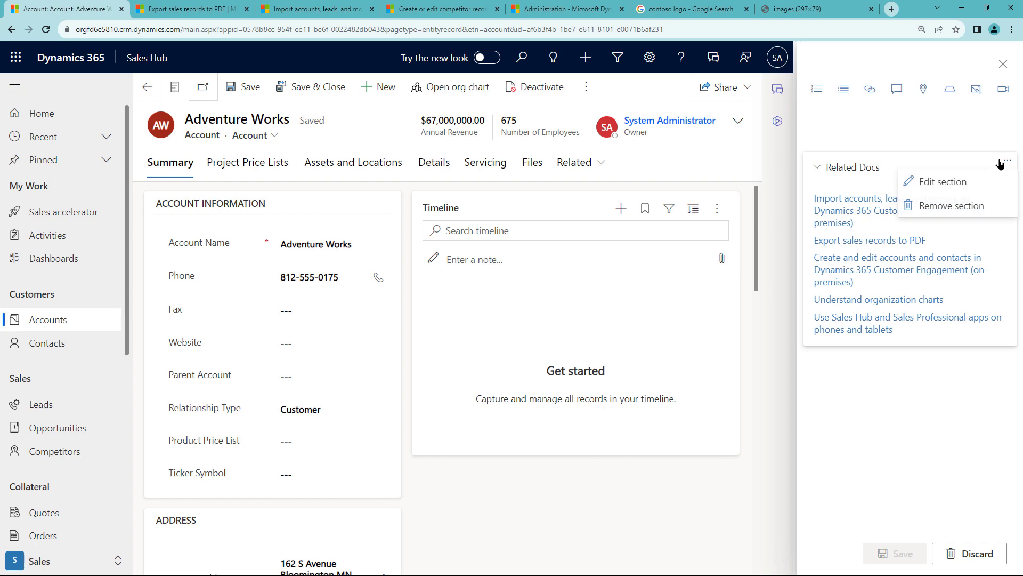
pyautogui.click(944, 183)
pyautogui.click(853, 142)
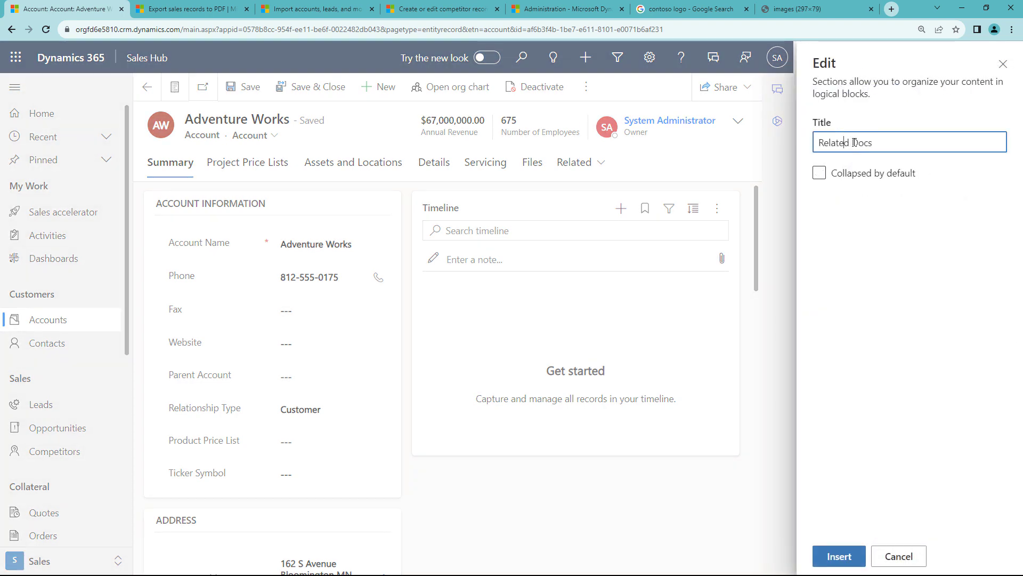
pyautogui.hotkey('ctrl', 'shift', 'Right')
pyautogui.write('Microsoft')
pyautogui.click(851, 179)
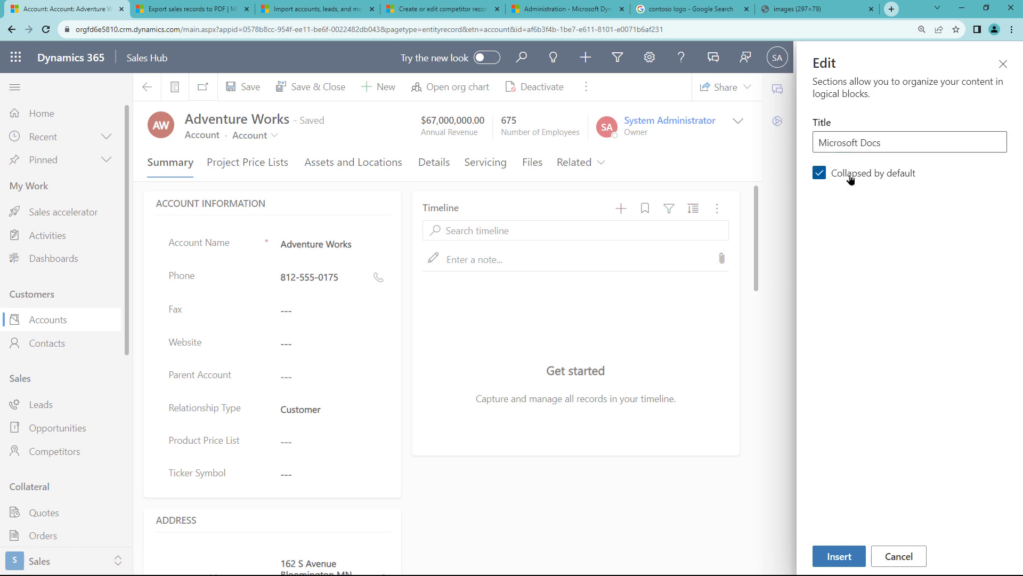
pyautogui.click(840, 555)
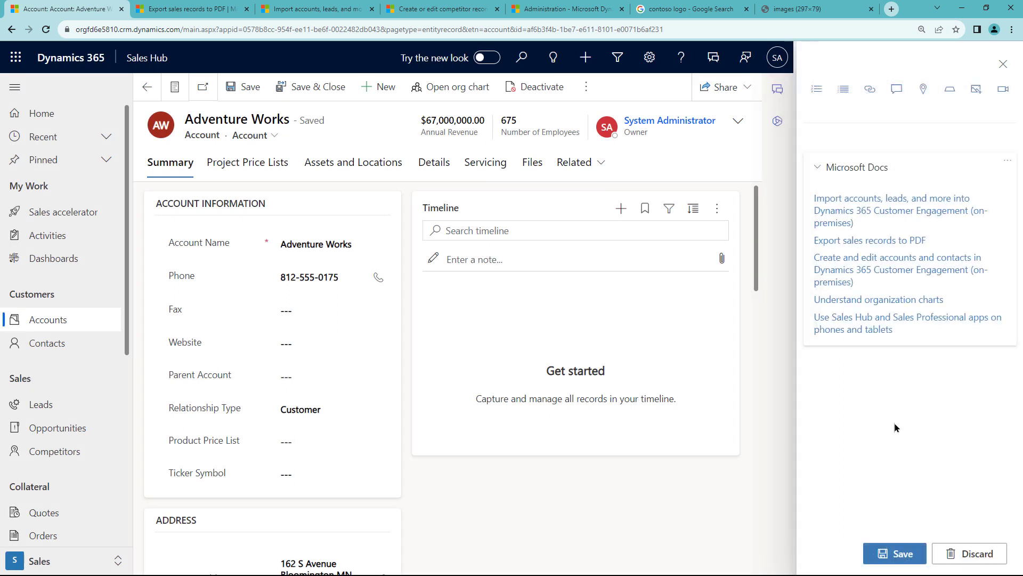
pyautogui.click(900, 553)
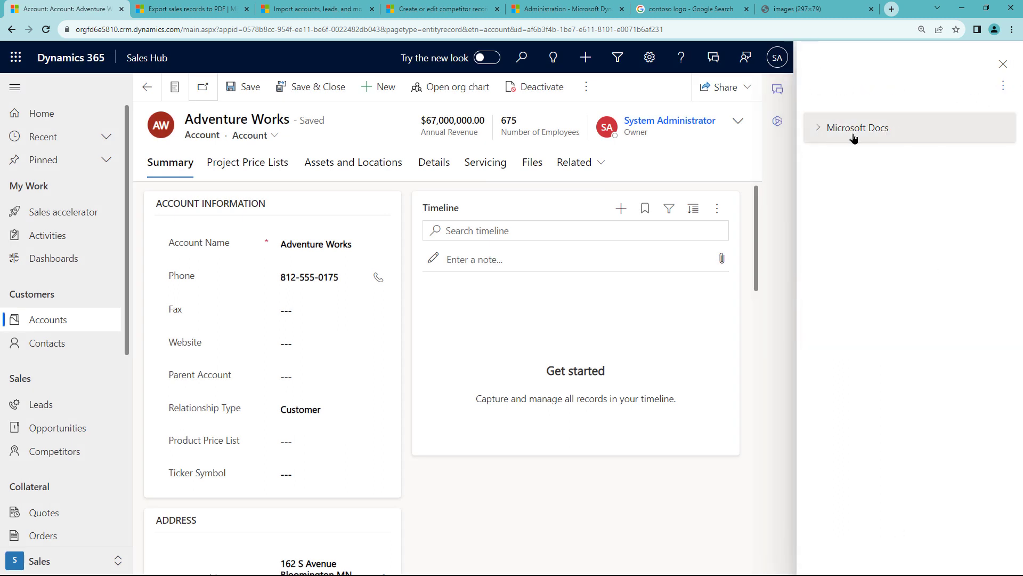
pyautogui.click(1003, 85)
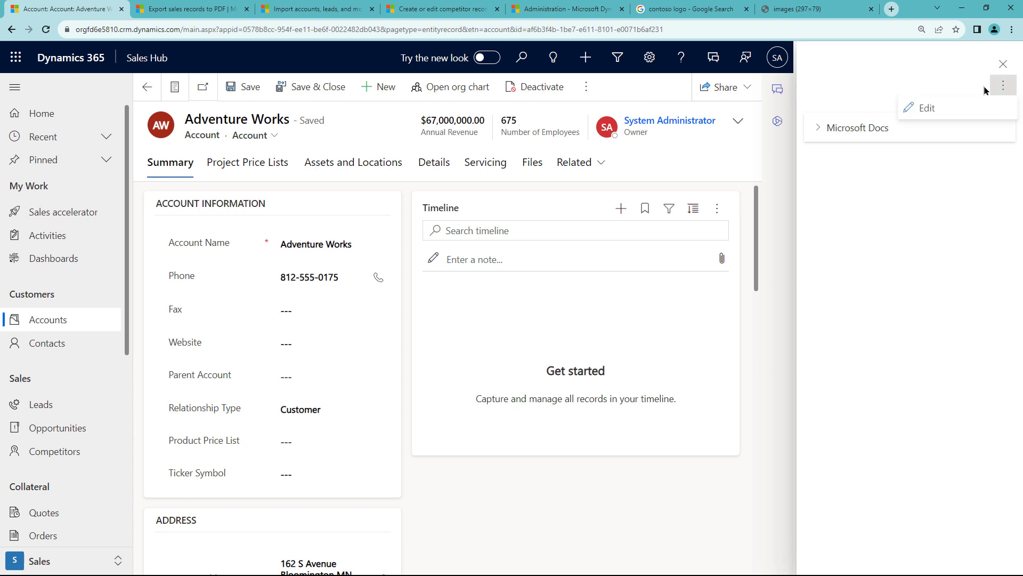
# Add the title 'Account Help' at the top of the help pane.
pyautogui.click(949, 107)
pyautogui.click(871, 131)
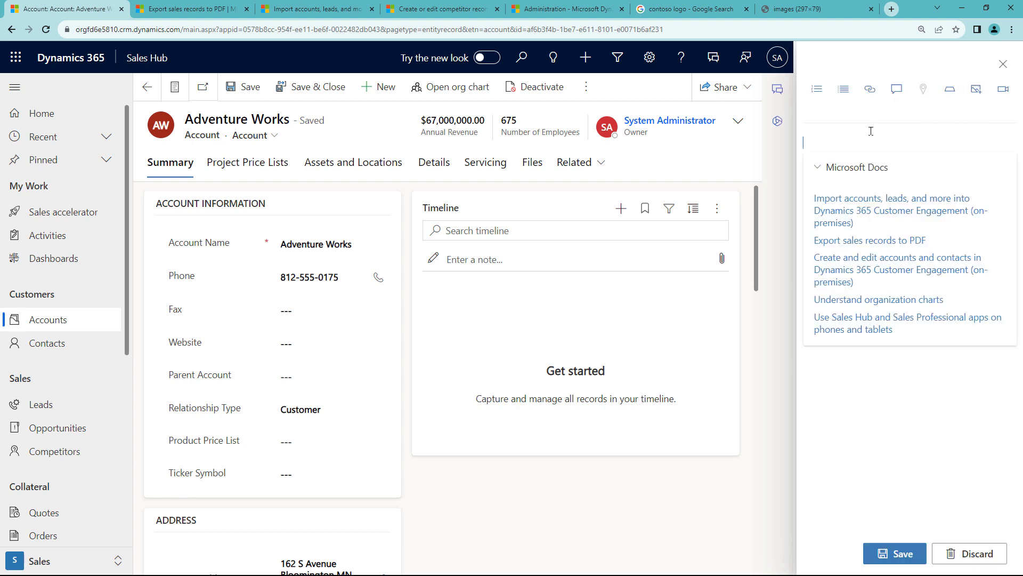
pyautogui.click(867, 111)
pyautogui.write('Account Help')
# Add 'You are currently looking at an account view.' and begin 'To change the annual revenue, click on the'.
pyautogui.click(864, 129)
pyautogui.write('You ')
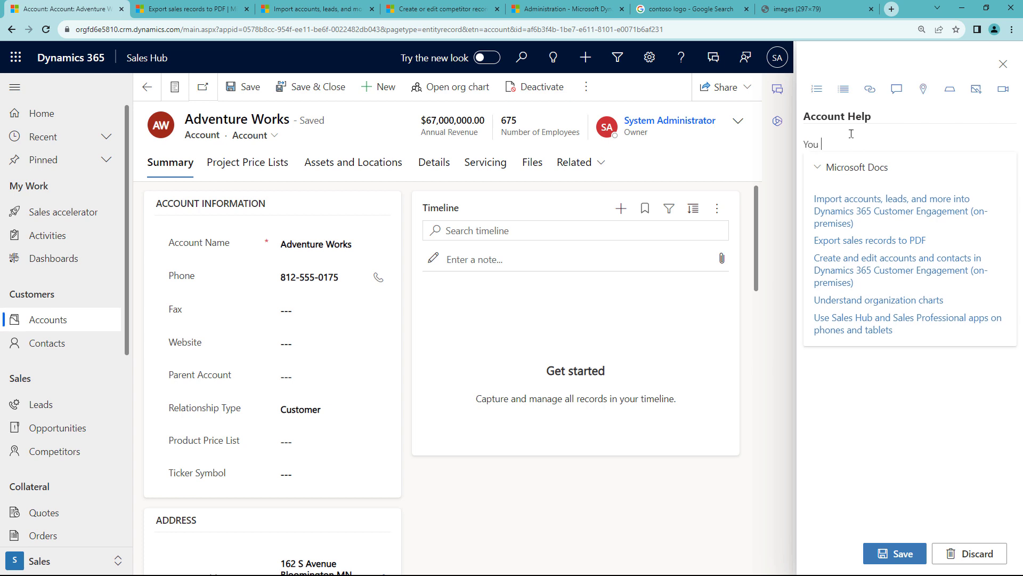
pyautogui.write('are currently looking at an account view')
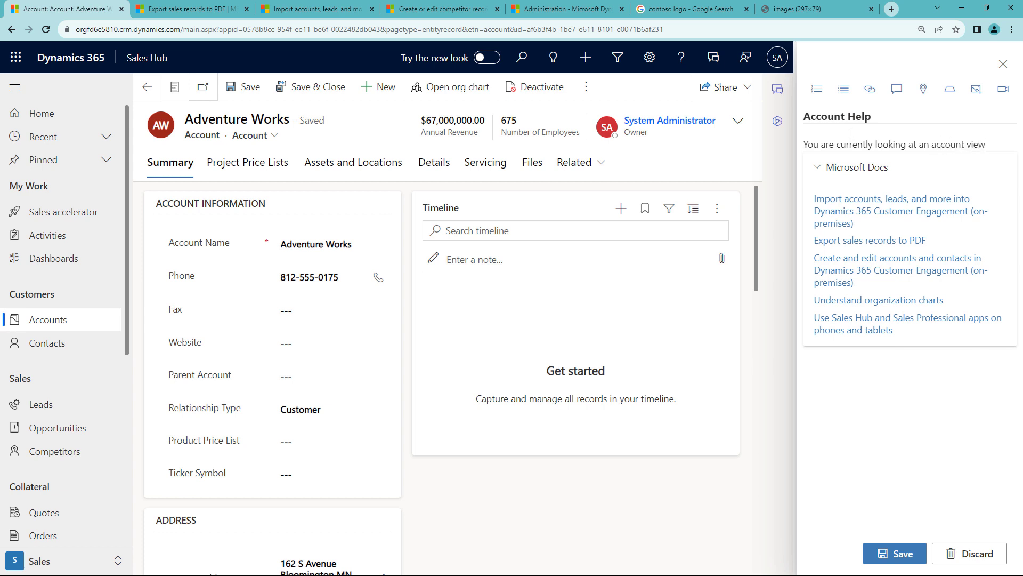
pyautogui.write('.')
pyautogui.press('Return')
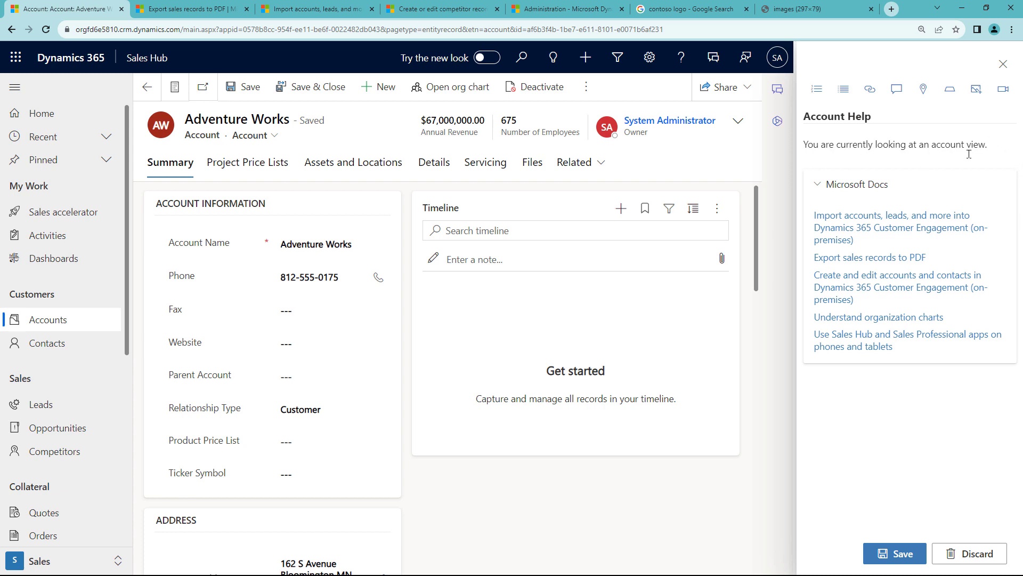
pyautogui.press('Return')
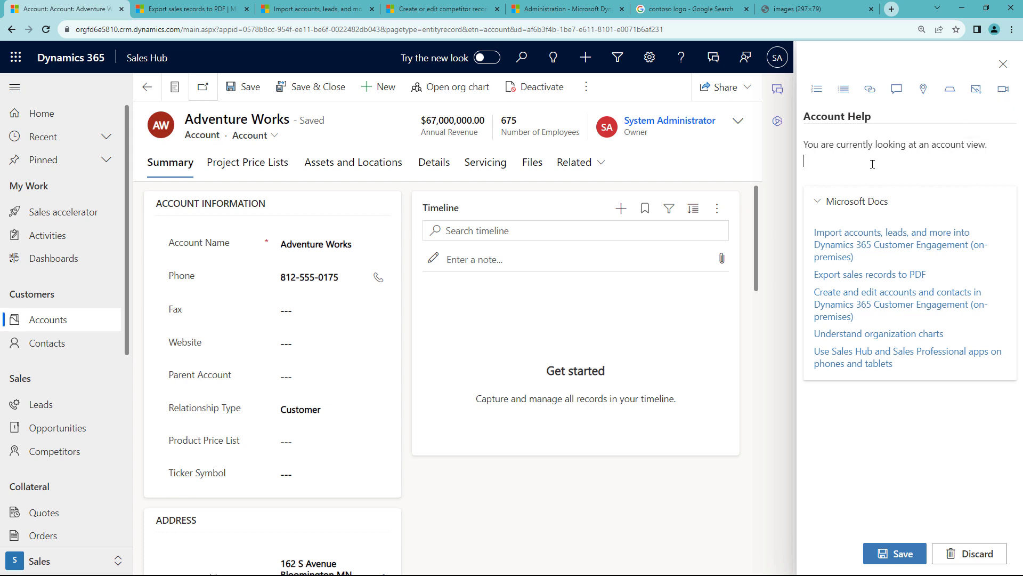
pyautogui.press('Return')
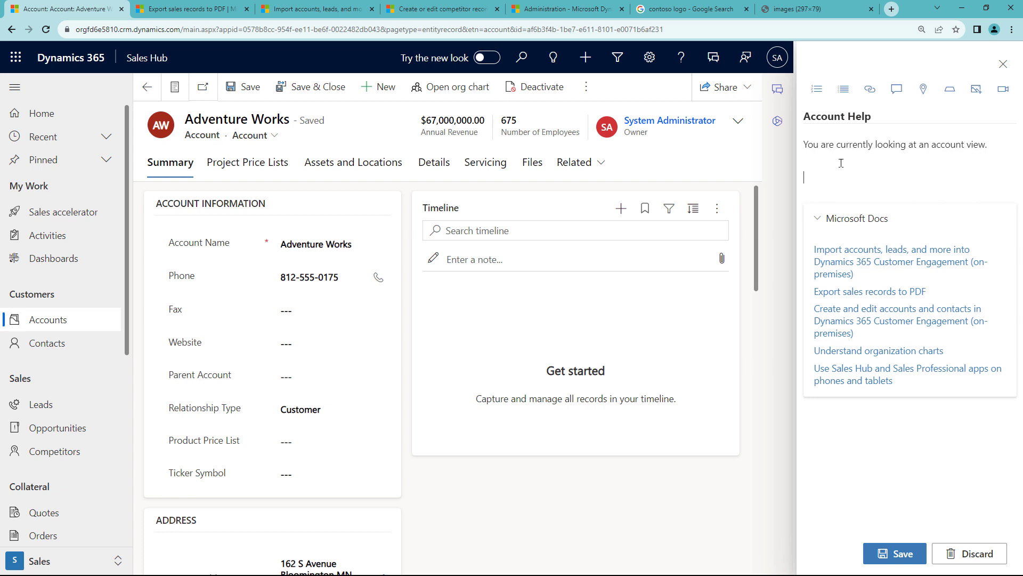
pyautogui.write('To change the annual revenue, click on the')
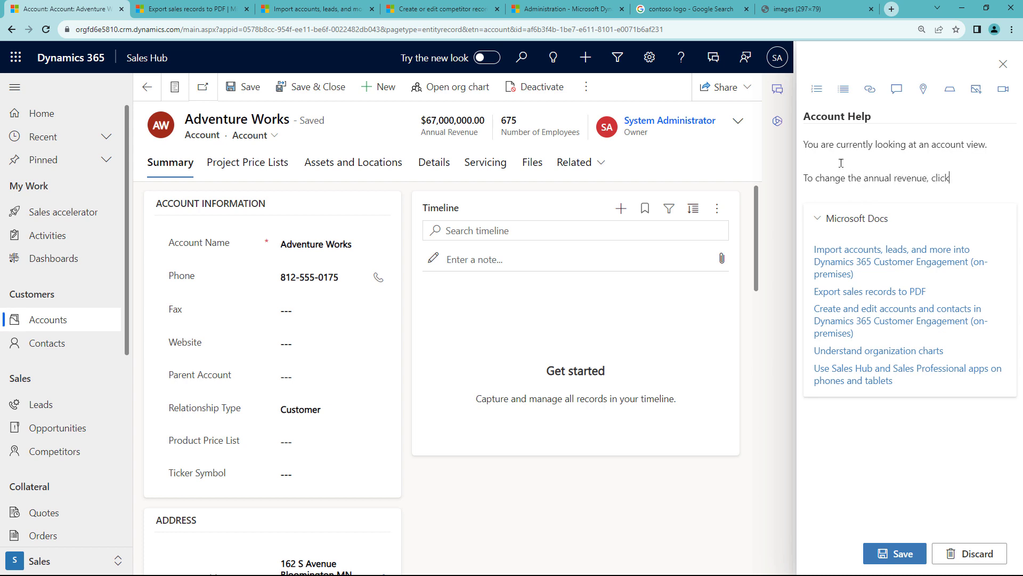
# Finish the annual revenue instruction so it ends 'click on the downward facing arrow.'.
pyautogui.write('downward arrow')
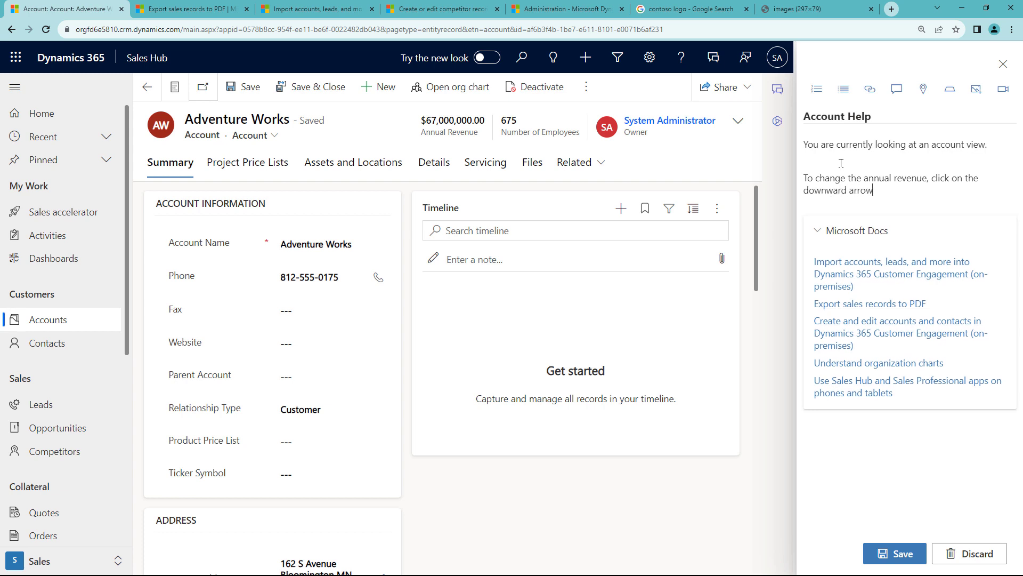
pyautogui.write('.')
pyautogui.click(848, 189)
pyautogui.write('facing')
pyautogui.moveTo(954, 179); pyautogui.dragTo(893, 169)
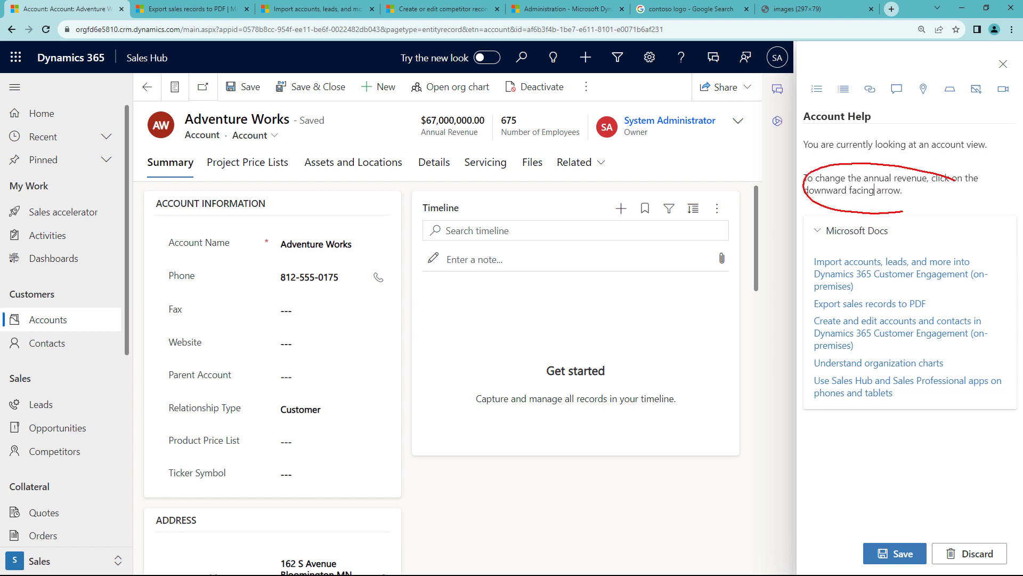
pyautogui.moveTo(804, 194)
pyautogui.mouseDown()
pyautogui.moveTo(786, 193)
pyautogui.moveTo(742, 129)
pyautogui.moveTo(717, 132)
pyautogui.moveTo(739, 107)
pyautogui.mouseUp()
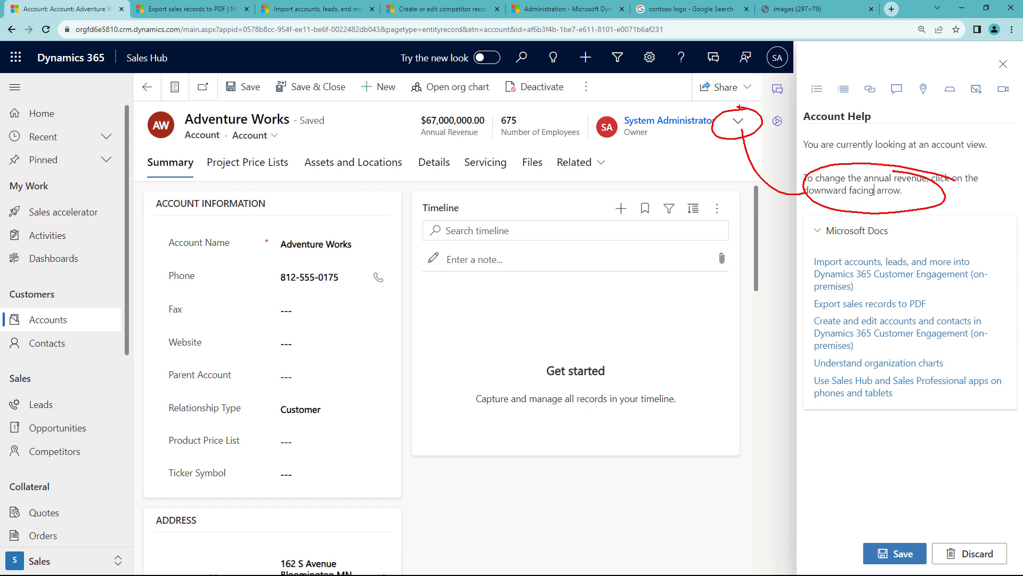
pyautogui.press('Escape')
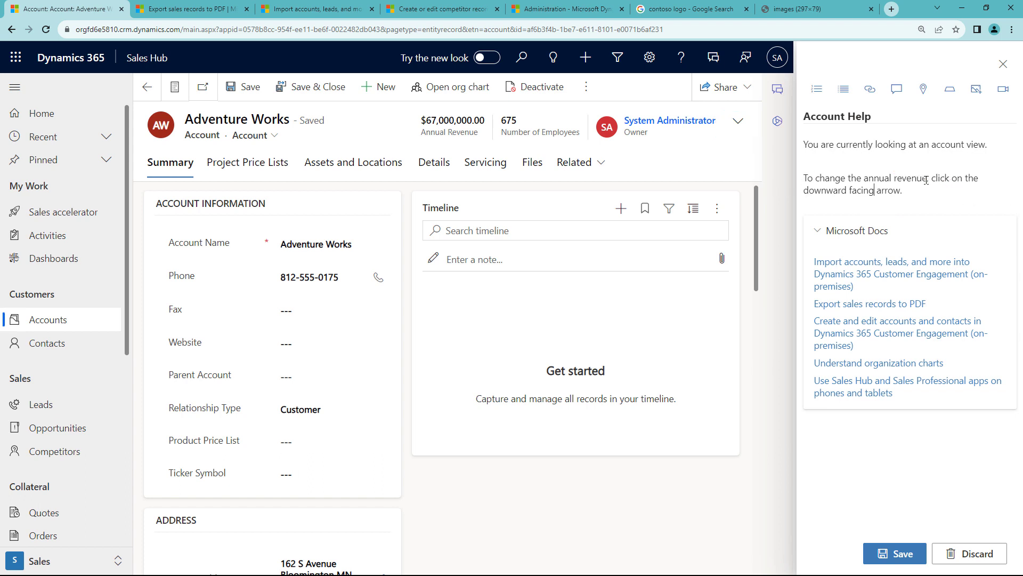
# Bold 'annual revenue' and add a blank line below the instruction.
pyautogui.moveTo(927, 178); pyautogui.dragTo(862, 178)
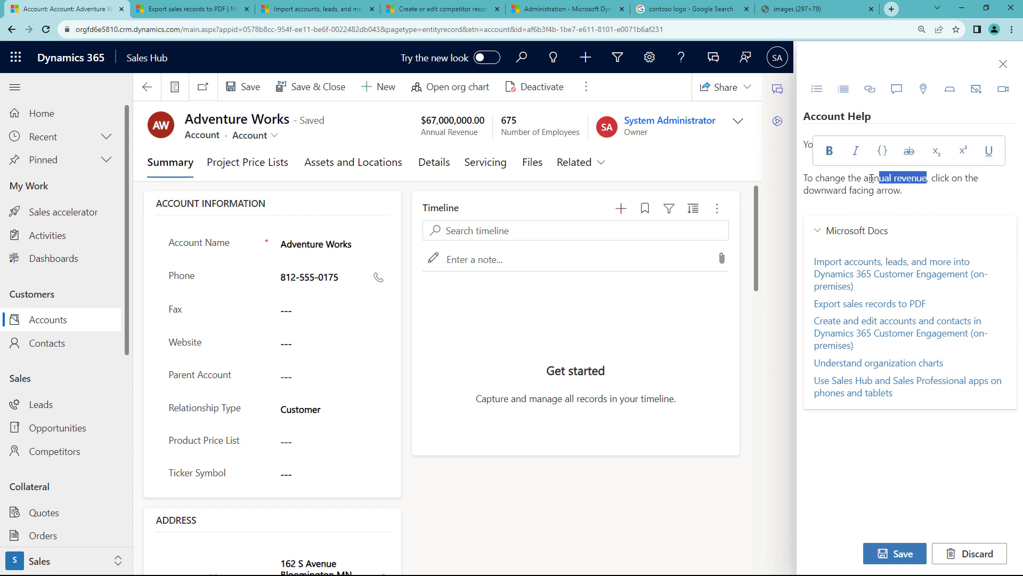
pyautogui.click(815, 150)
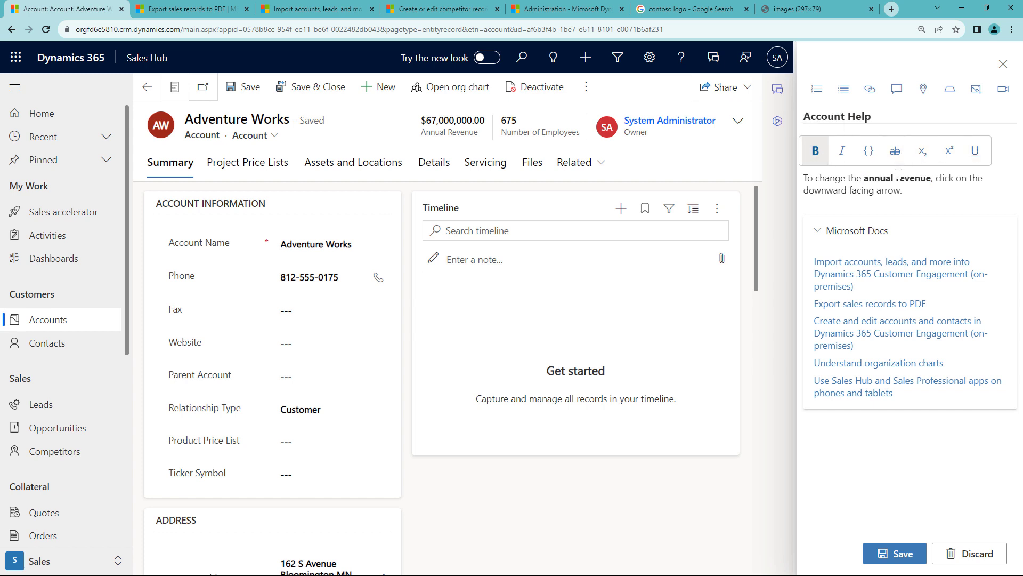
pyautogui.click(932, 192)
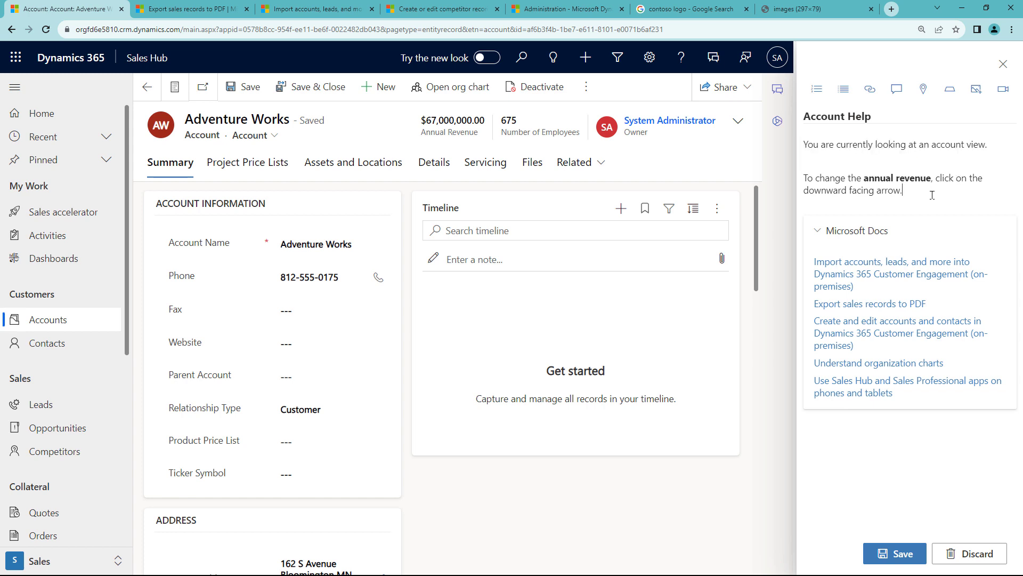
pyautogui.press('Return')
pyautogui.press('Return')
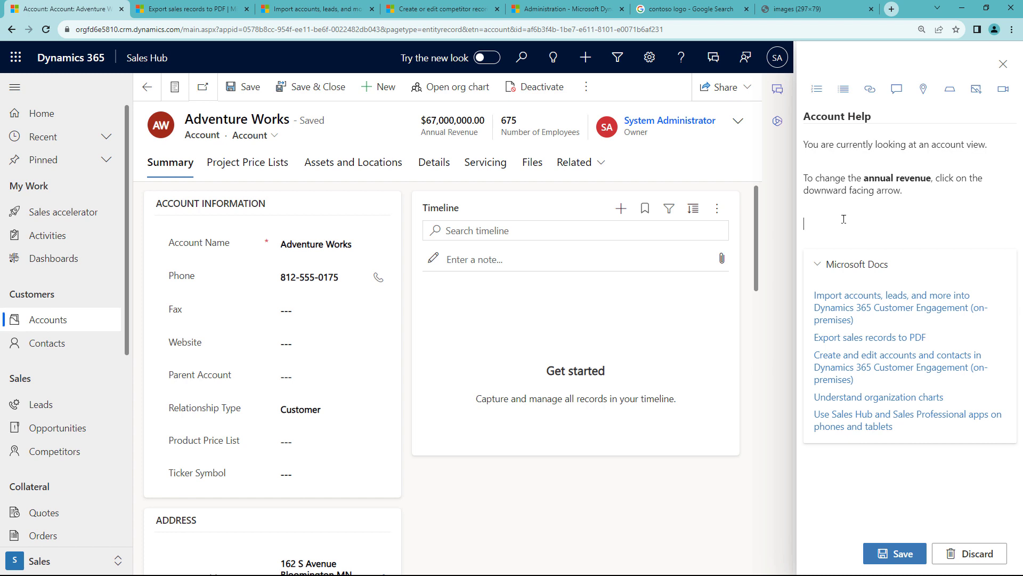
# Add an 'Adjusting annual revenue' coachmark link pointing at the header revenue fields, and save.
pyautogui.write('Adjust am')
pyautogui.write('nual revenue')
pyautogui.write('ing')
pyautogui.moveTo(909, 225); pyautogui.dragTo(804, 224)
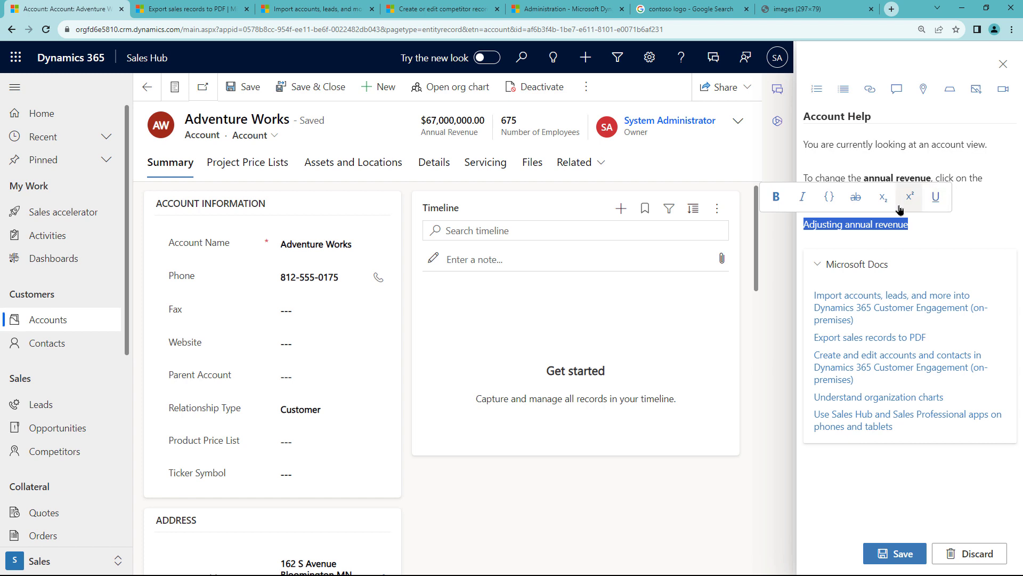
pyautogui.click(923, 90)
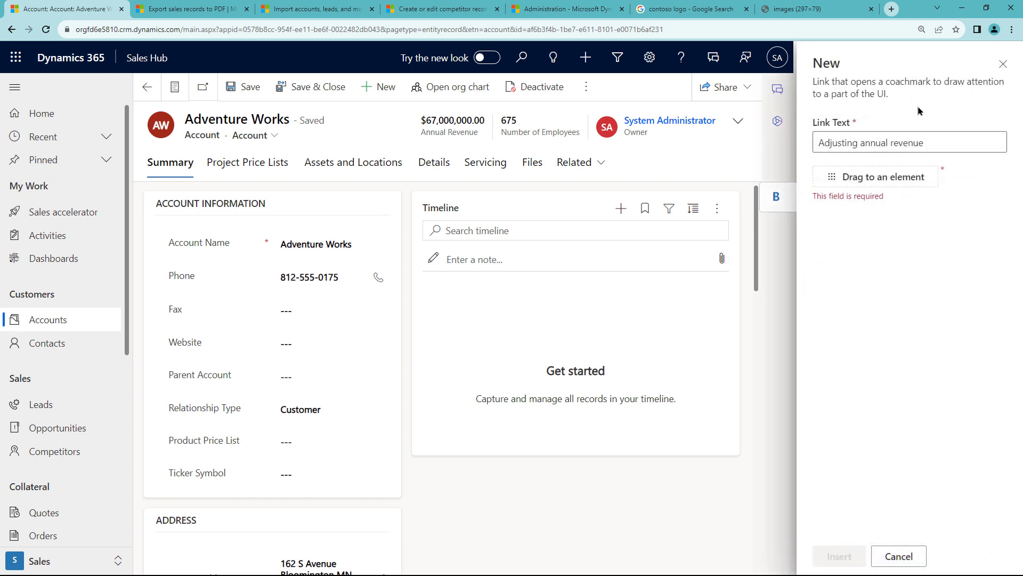
pyautogui.moveTo(860, 178); pyautogui.dragTo(740, 125)
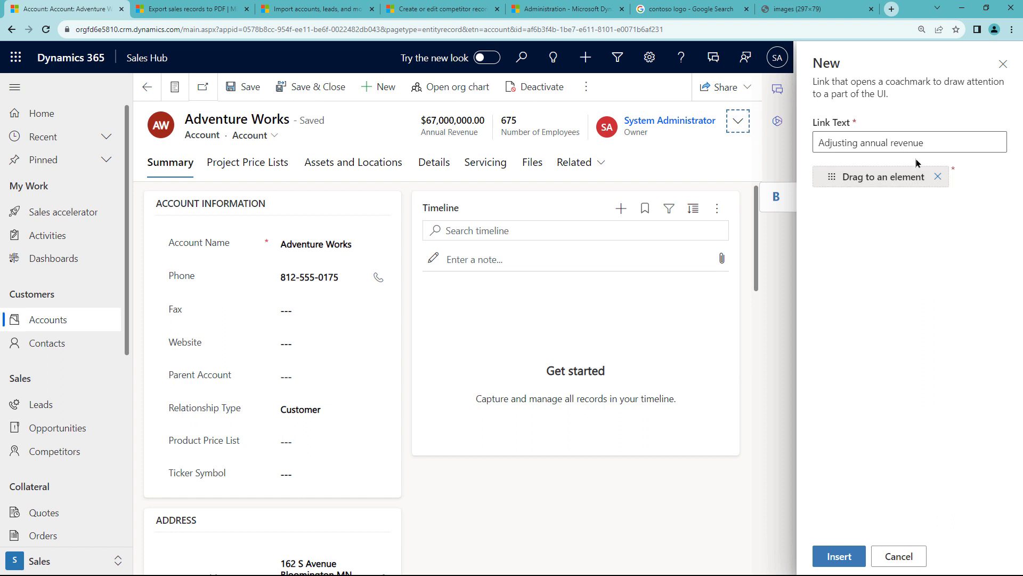
pyautogui.click(839, 556)
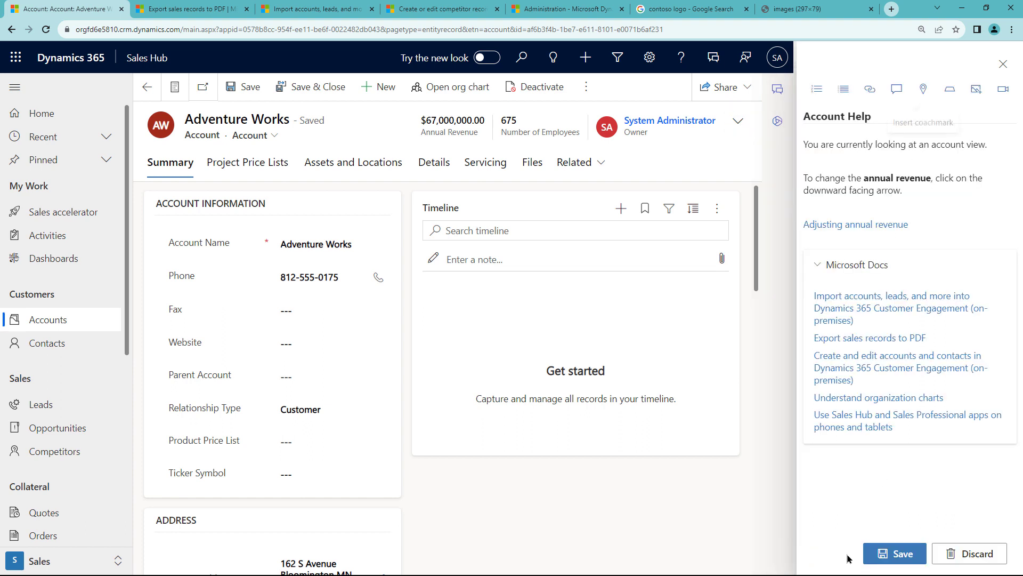
pyautogui.click(899, 555)
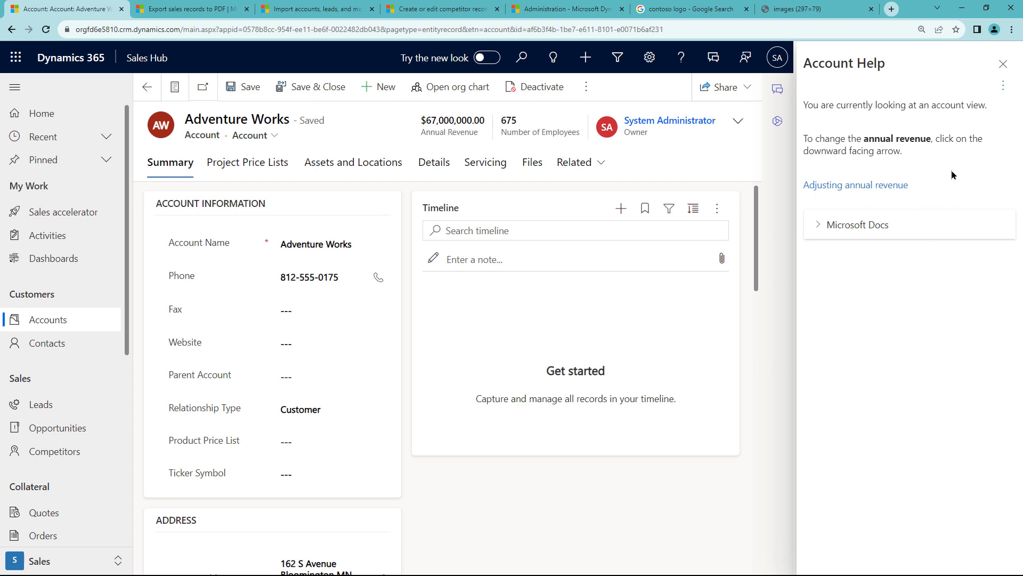
# Test the 'Adjusting annual revenue' coachmark by expanding and collapsing the header revenue fields.
pyautogui.click(903, 191)
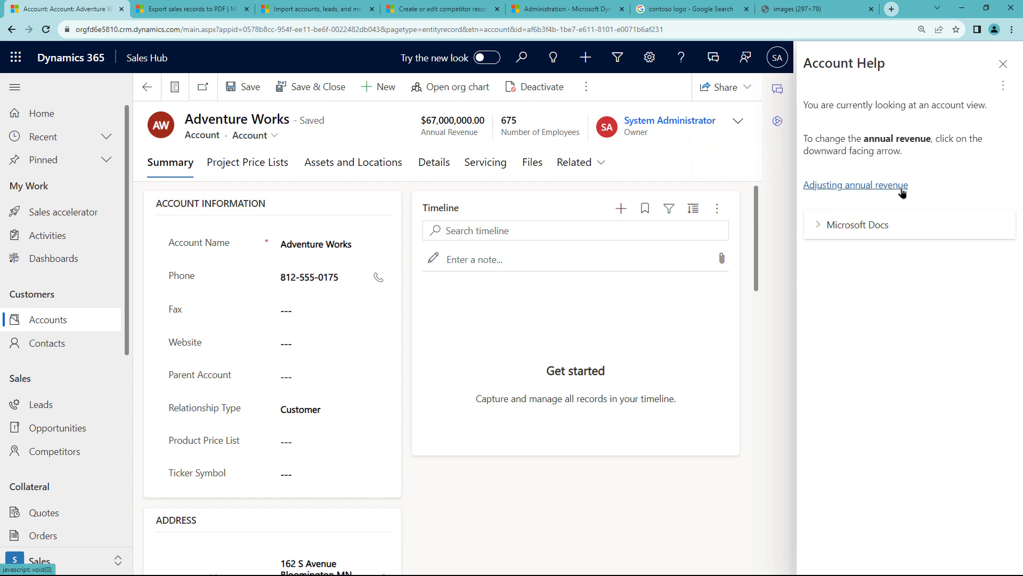
pyautogui.click(738, 121)
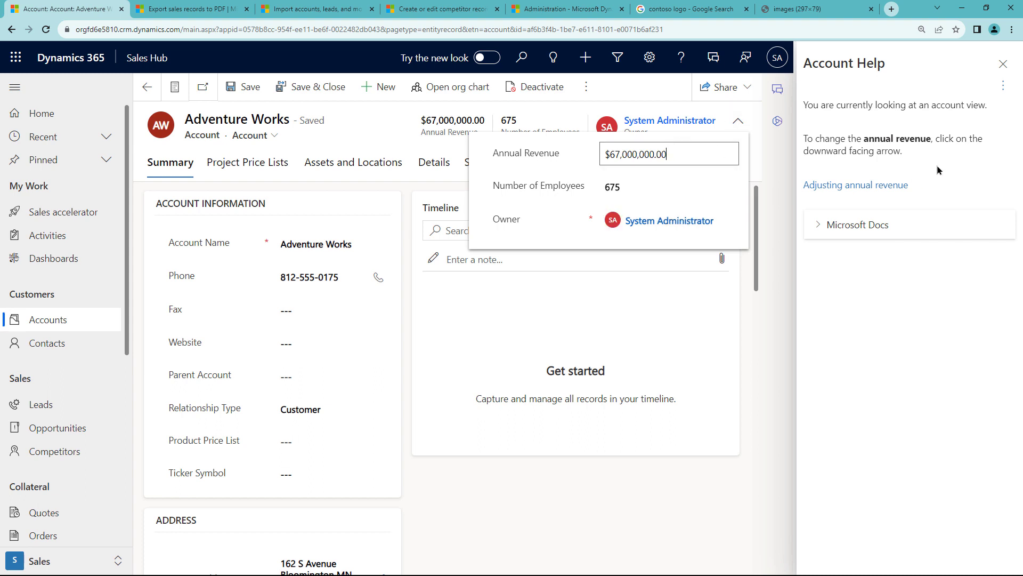
pyautogui.click(777, 147)
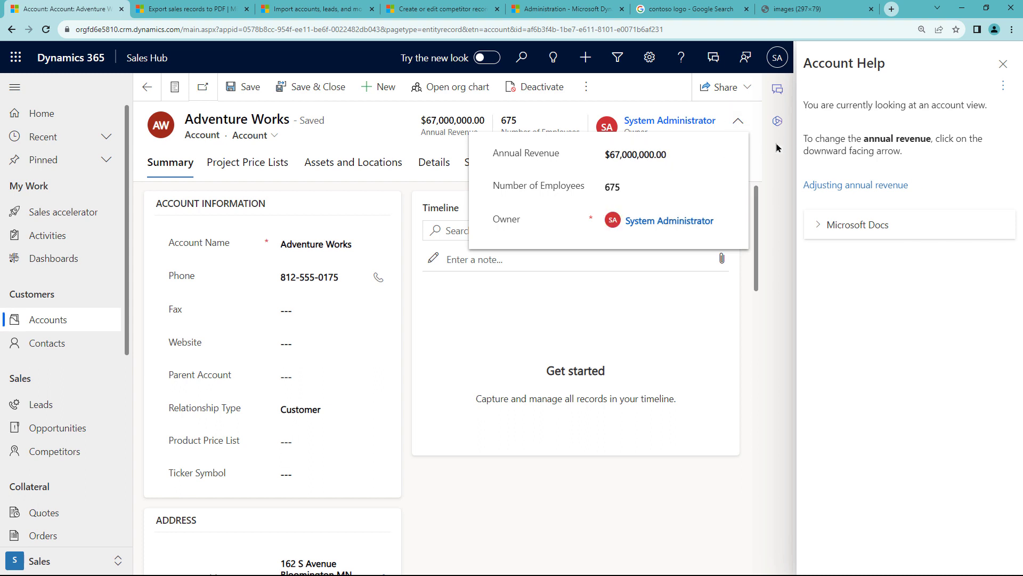
pyautogui.click(743, 127)
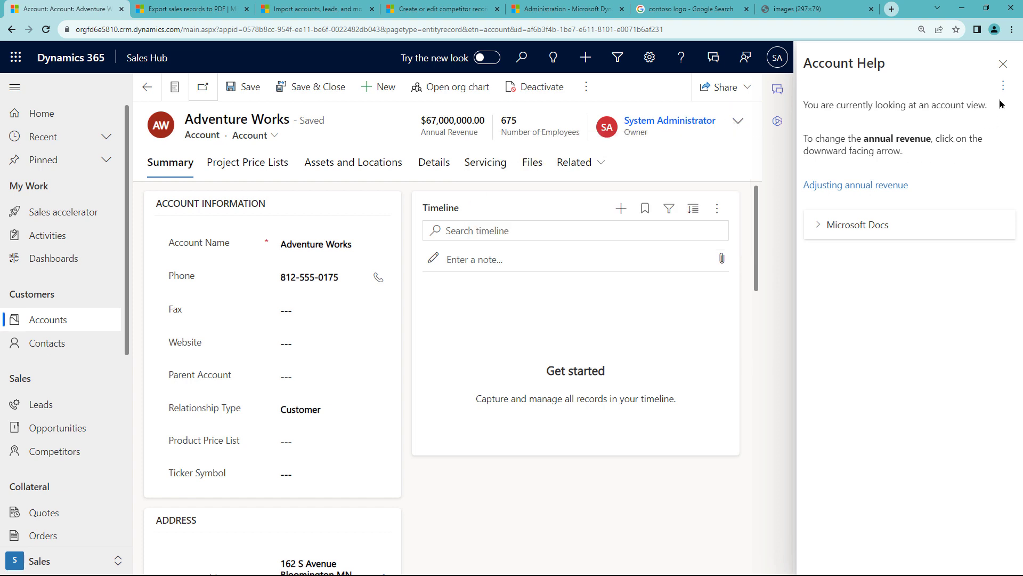
# Close and reopen the Account Help pane, then switch its content to editing.
pyautogui.click(1002, 85)
pyautogui.click(973, 109)
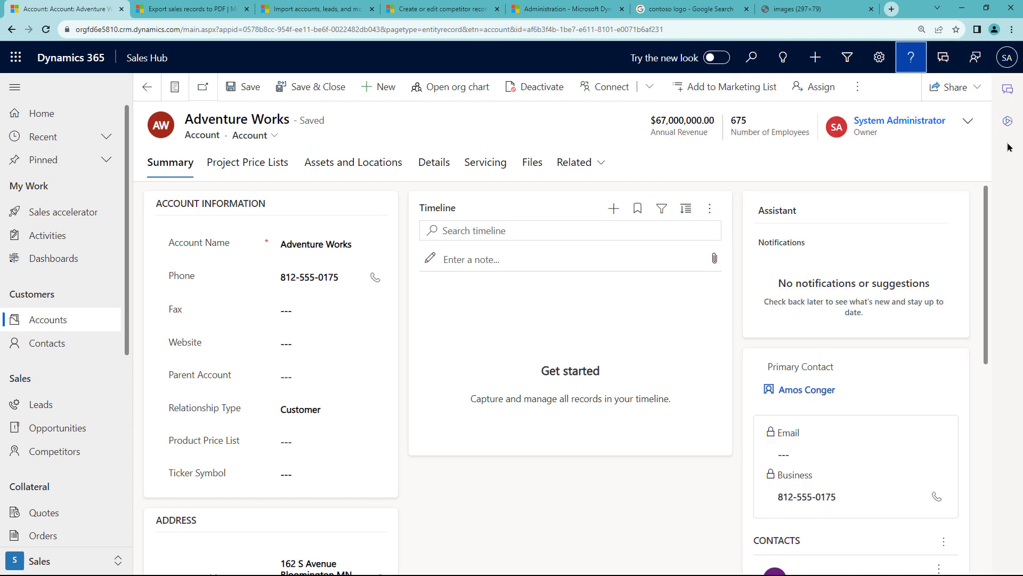
pyautogui.click(915, 66)
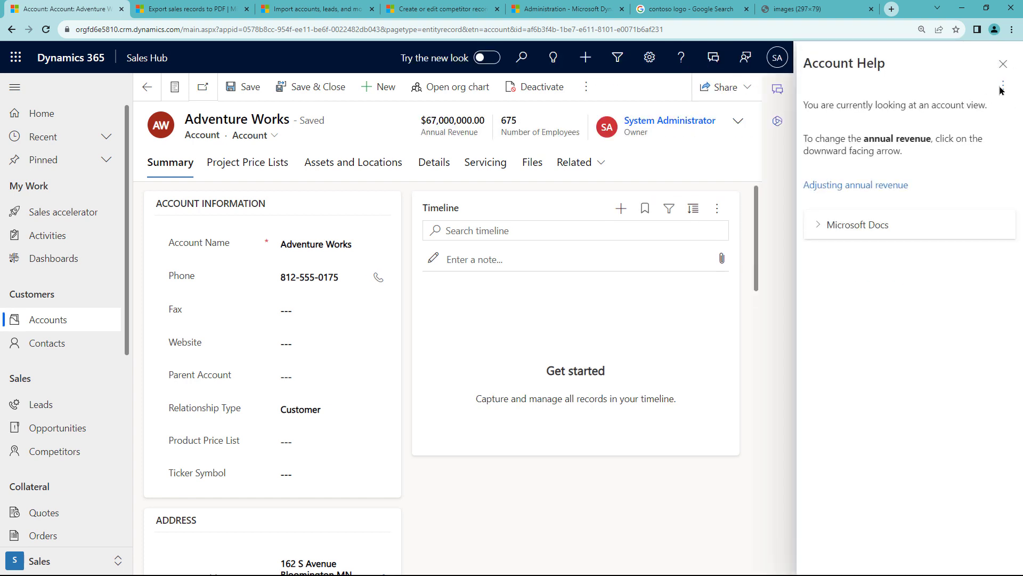
pyautogui.click(1003, 86)
pyautogui.click(962, 110)
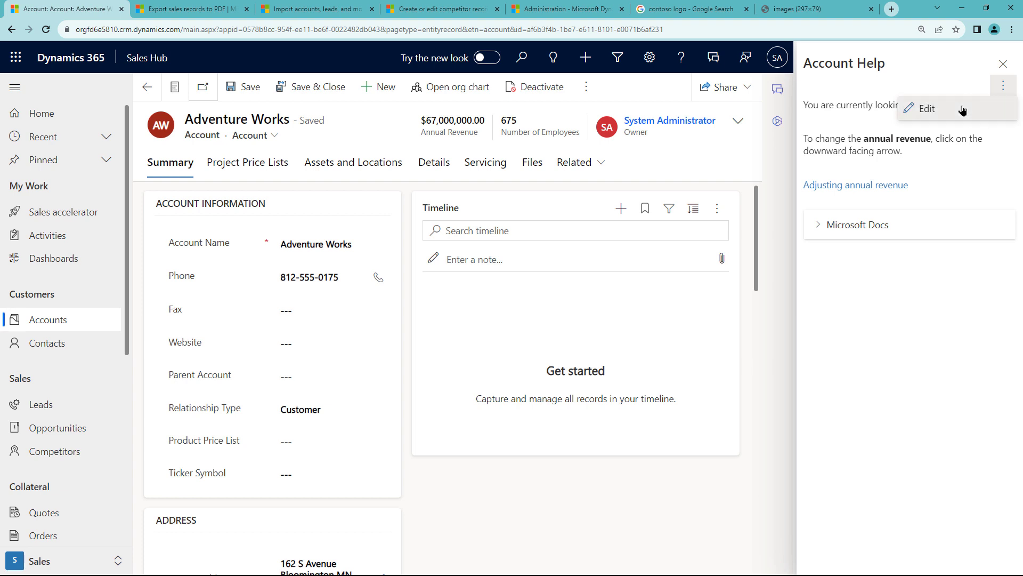
# Type a second 'Adjusting annual revenue' line below the coachmark link and select it.
pyautogui.click(929, 226)
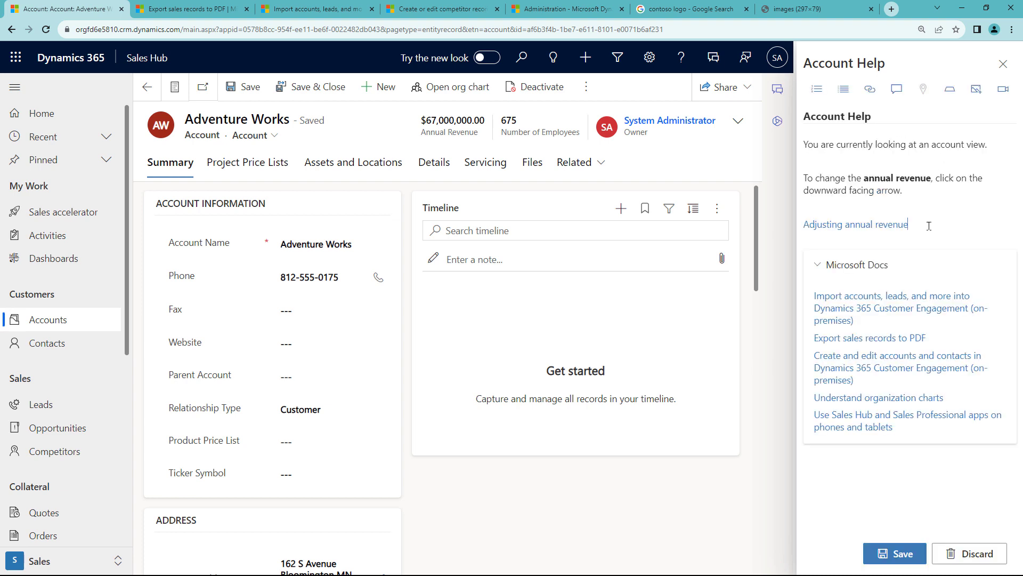
pyautogui.press('Return')
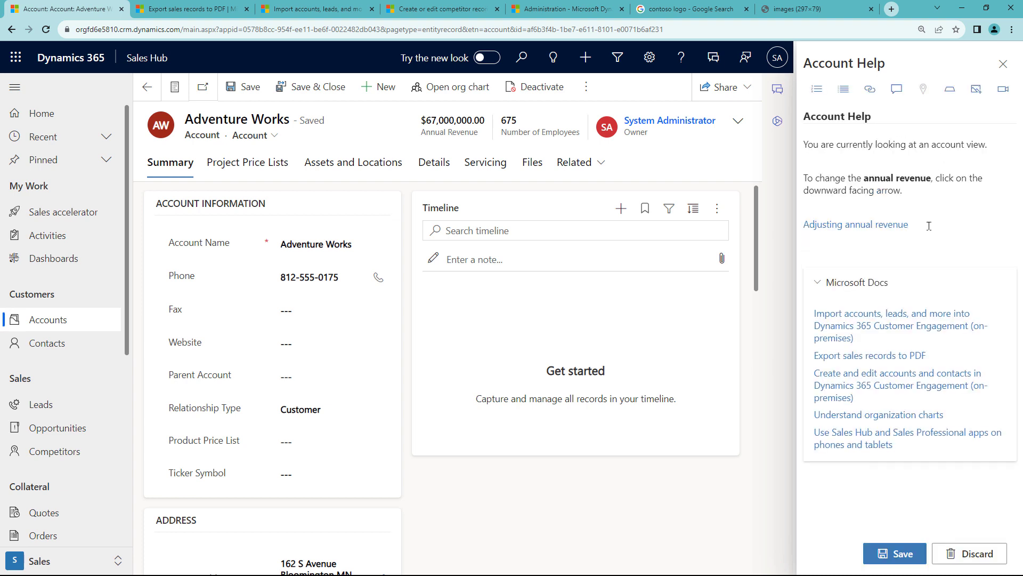
pyautogui.press('BackSpace')
pyautogui.press('Down')
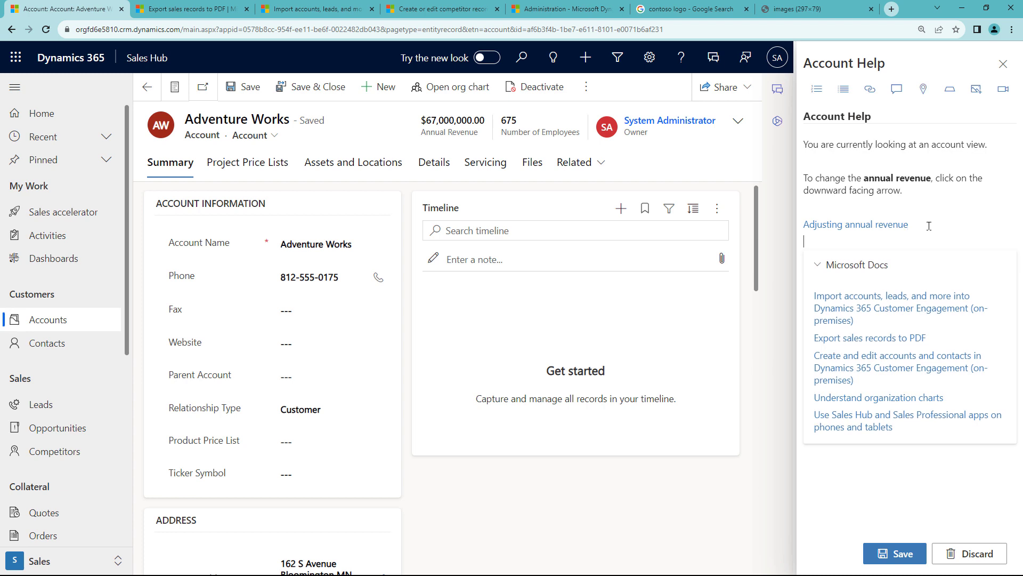
pyautogui.press('Return')
pyautogui.press('Return')
pyautogui.press('Up')
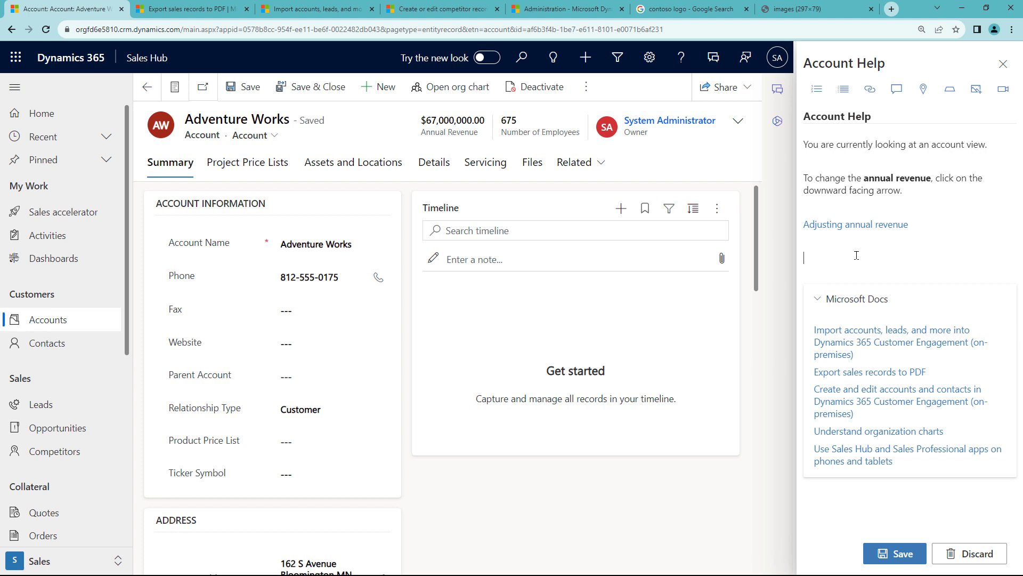
pyautogui.write('Adjusting annual revenue')
pyautogui.moveTo(919, 256); pyautogui.dragTo(806, 256)
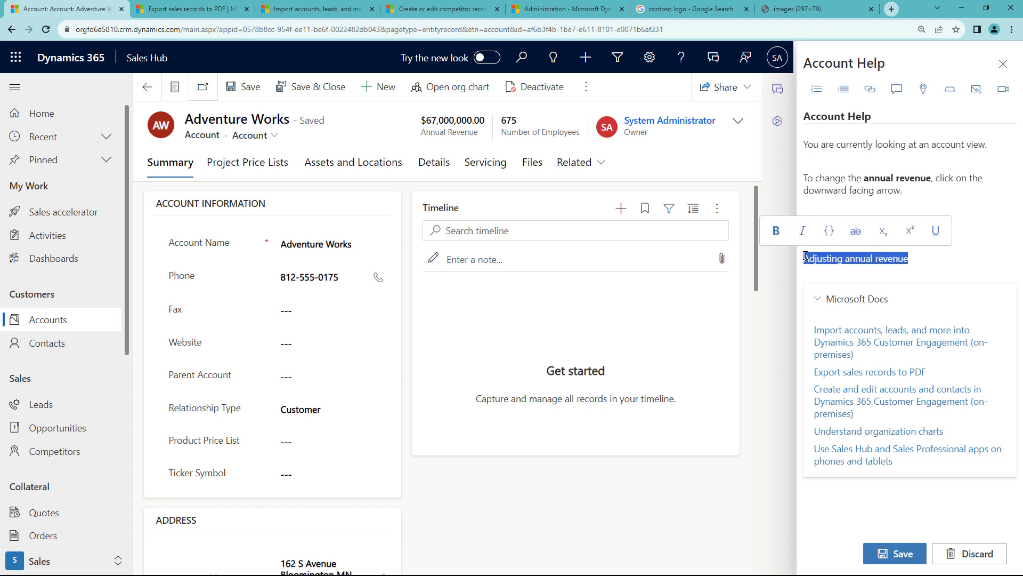
# Make the line a 'Adjusting revenue' balloon on the header revenue fields, with instructions to enter the new revenue figure.
pyautogui.click(898, 89)
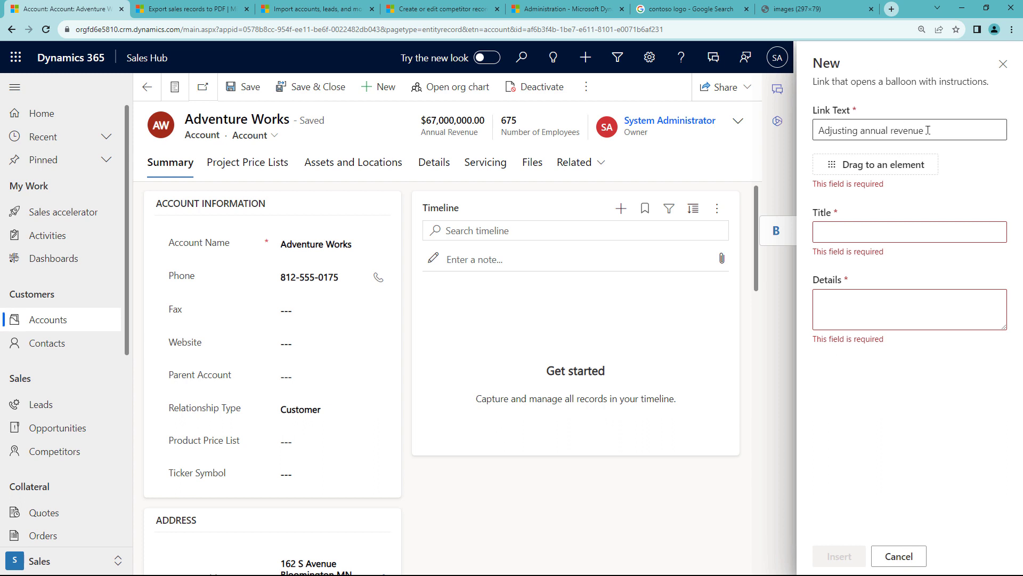
pyautogui.moveTo(900, 166); pyautogui.dragTo(738, 126)
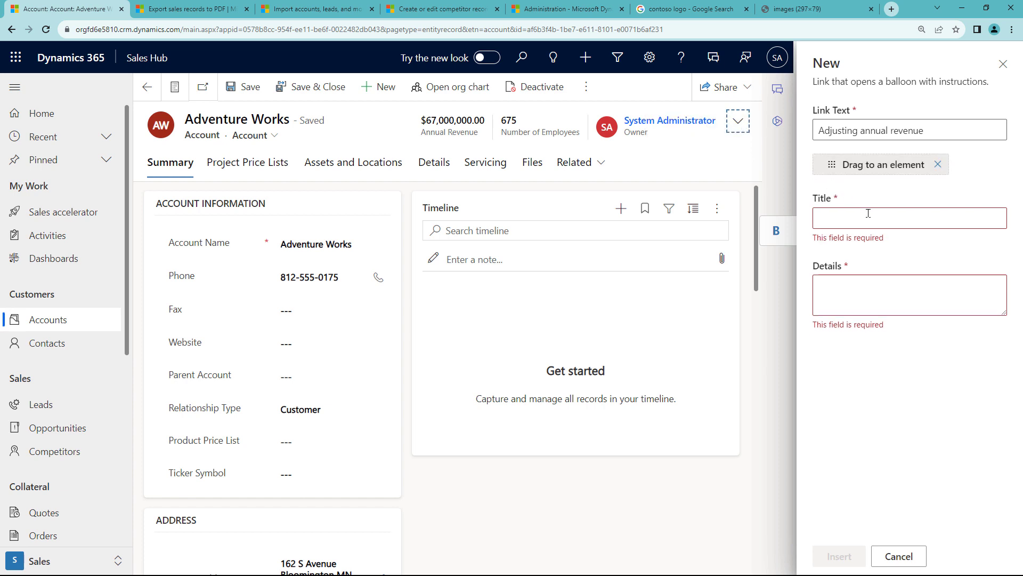
pyautogui.click(869, 215)
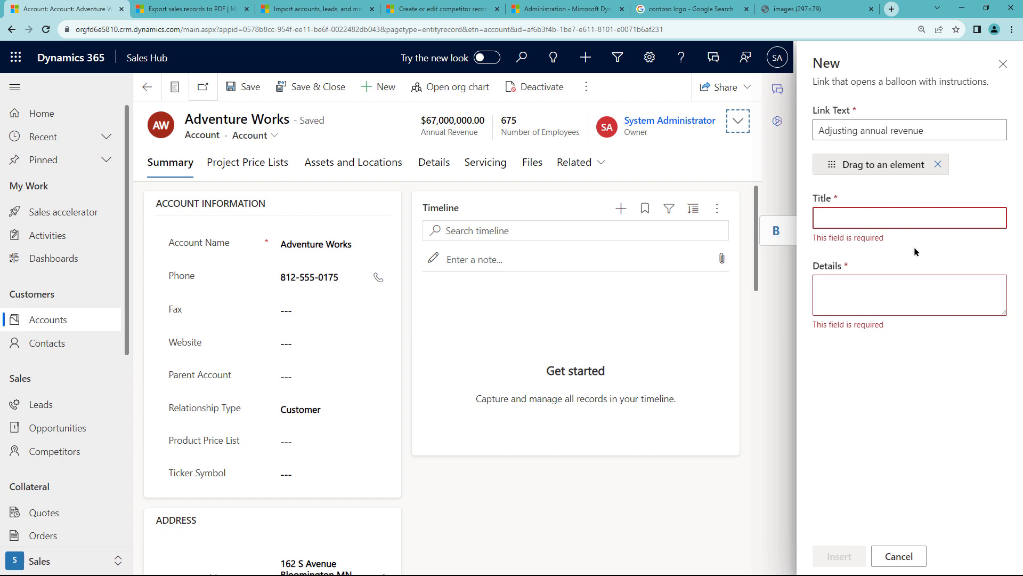
pyautogui.write('Adjusting')
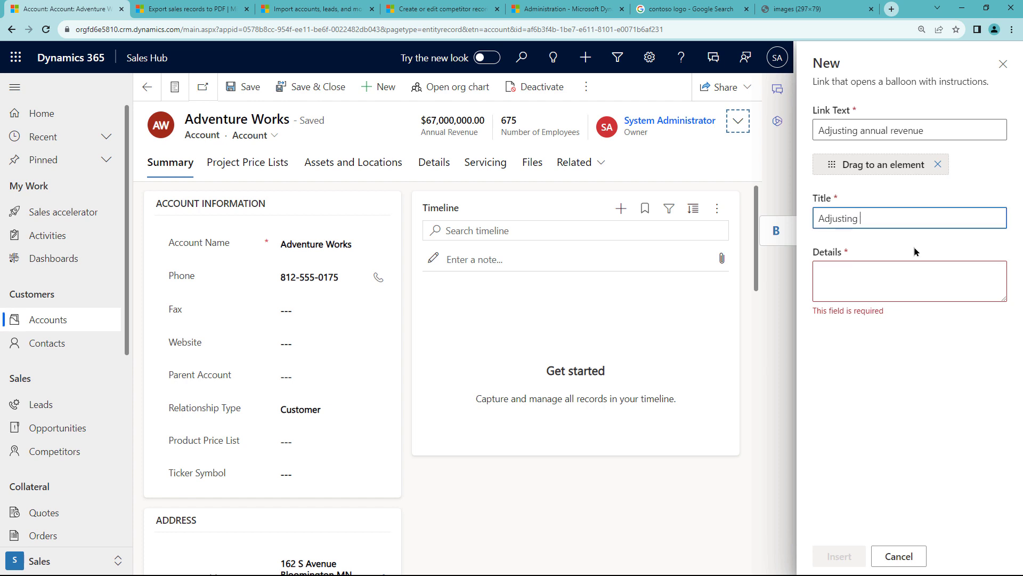
pyautogui.write(' revenue')
pyautogui.click(902, 277)
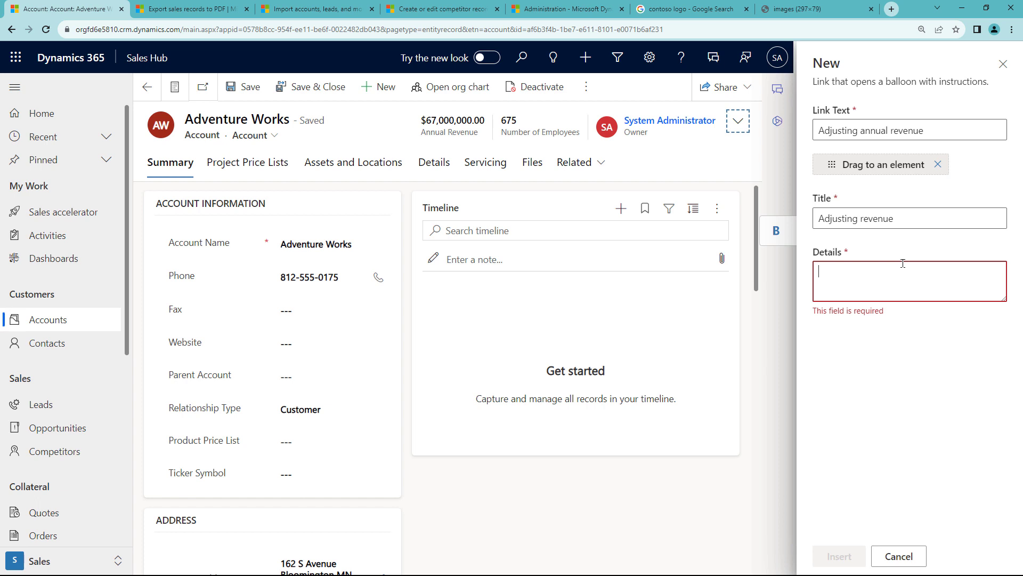
pyautogui.write('Click the downward ar')
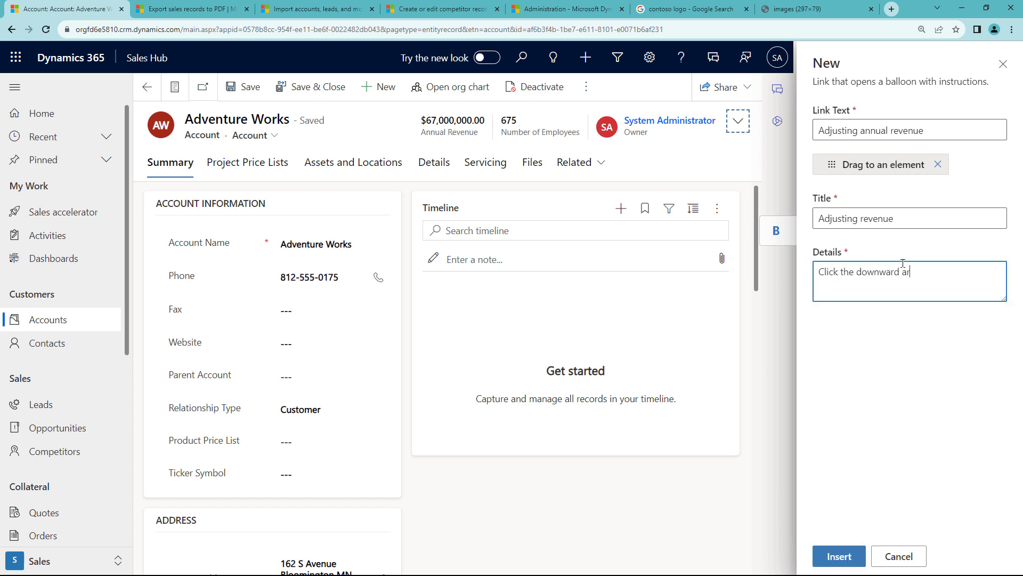
pyautogui.write('row and then insert the new revenue fiture')
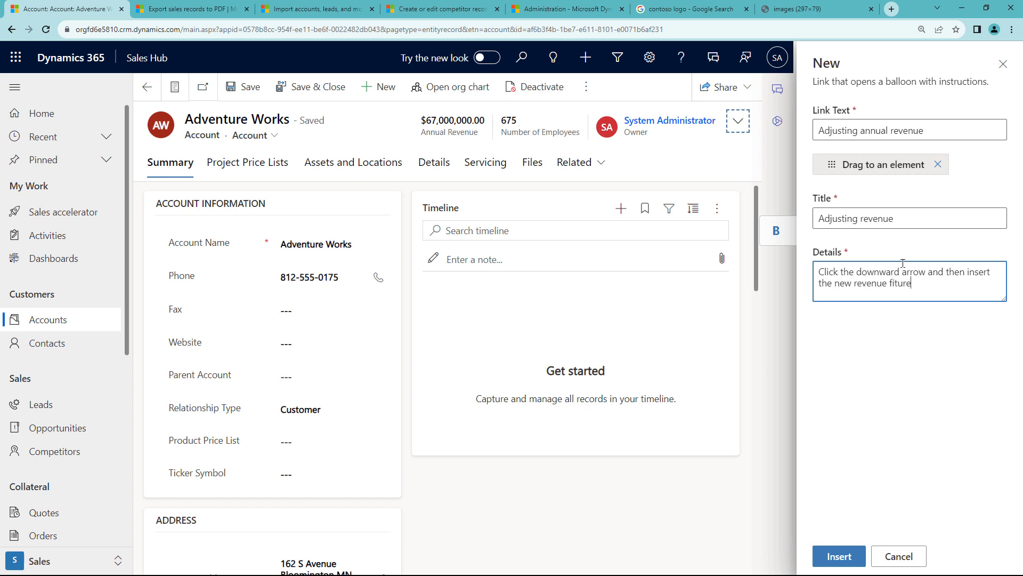
pyautogui.write('gure in the text box.')
pyautogui.click(833, 555)
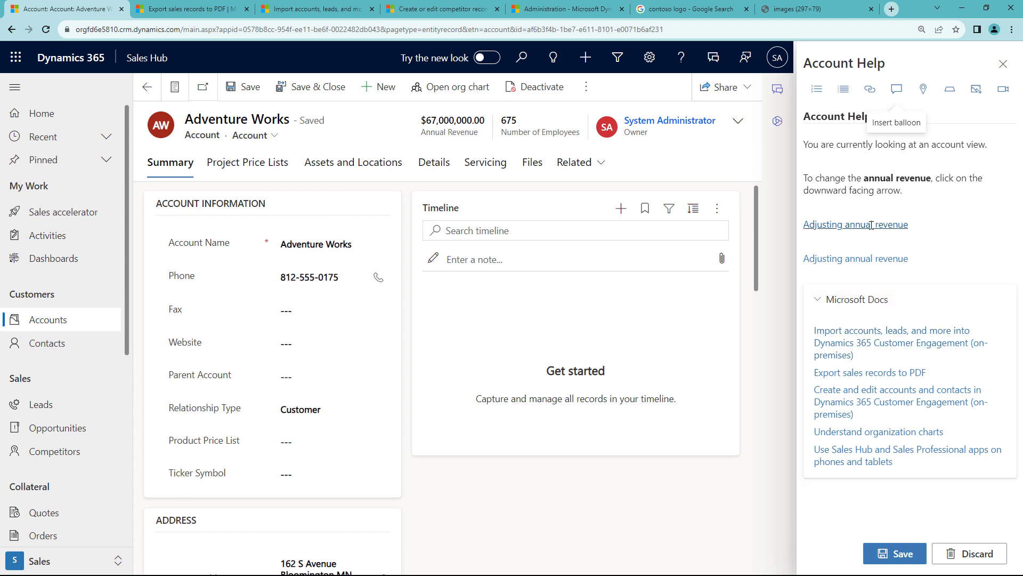
# Save the Account Help, then test both the coachmark and the balloon links on the header revenue fields.
pyautogui.click(895, 553)
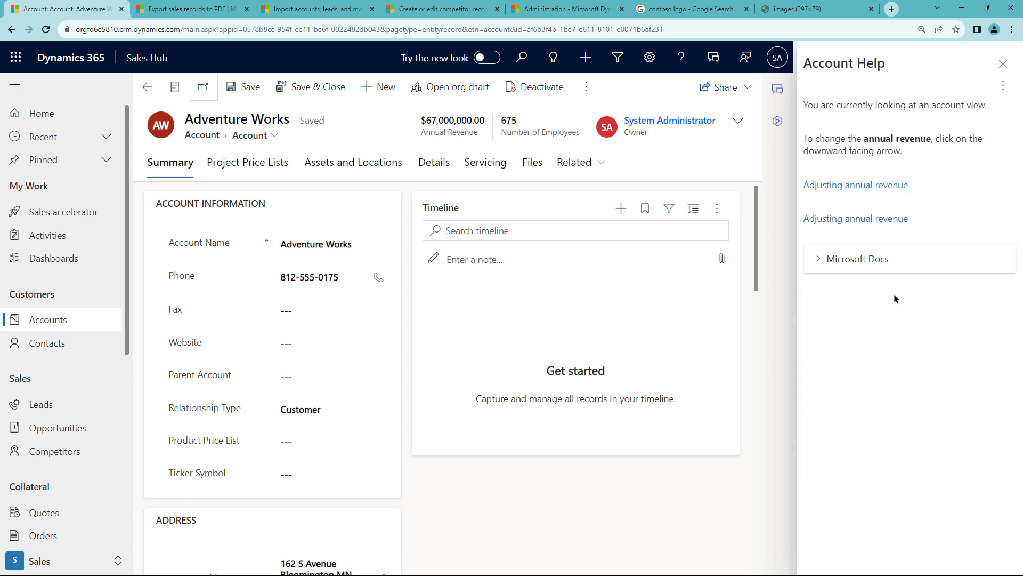
pyautogui.click(882, 187)
pyautogui.click(881, 220)
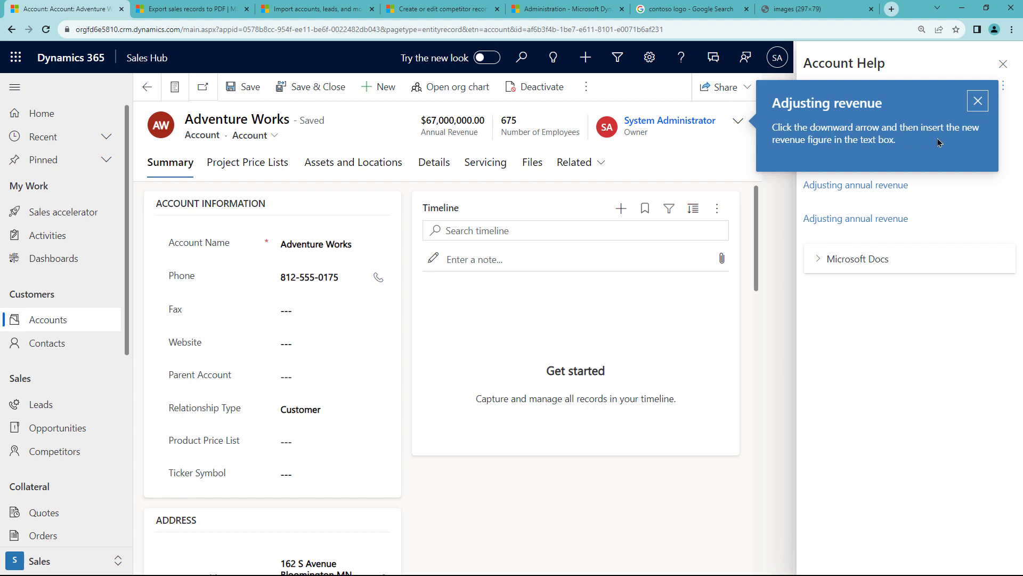
pyautogui.click(739, 123)
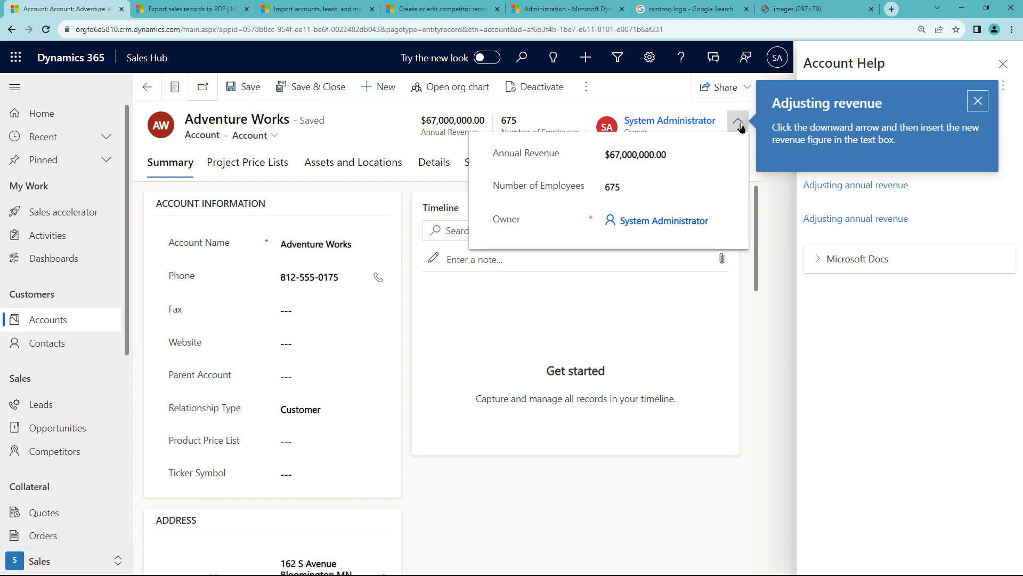
pyautogui.click(648, 154)
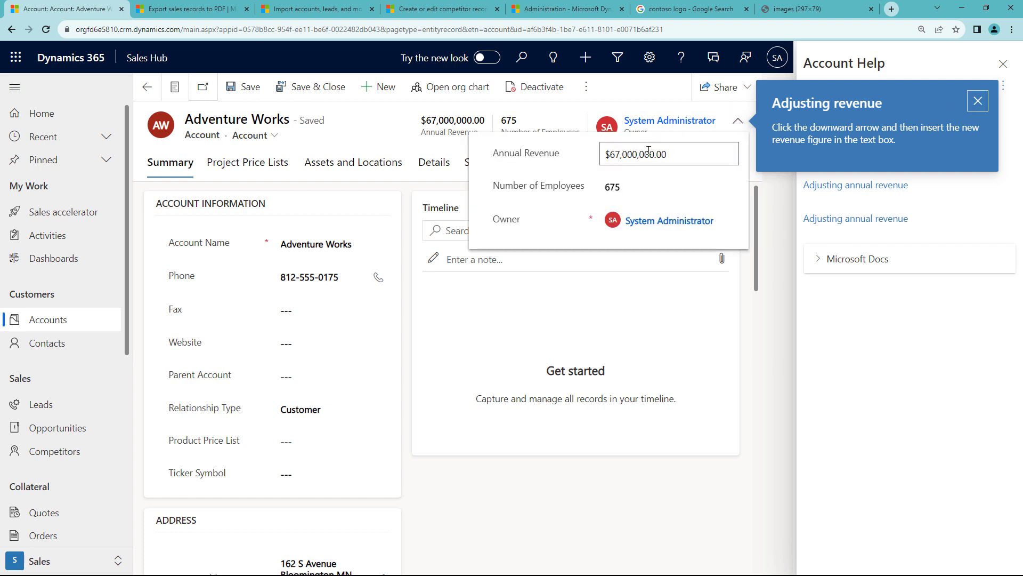
pyautogui.tripleClick(678, 151)
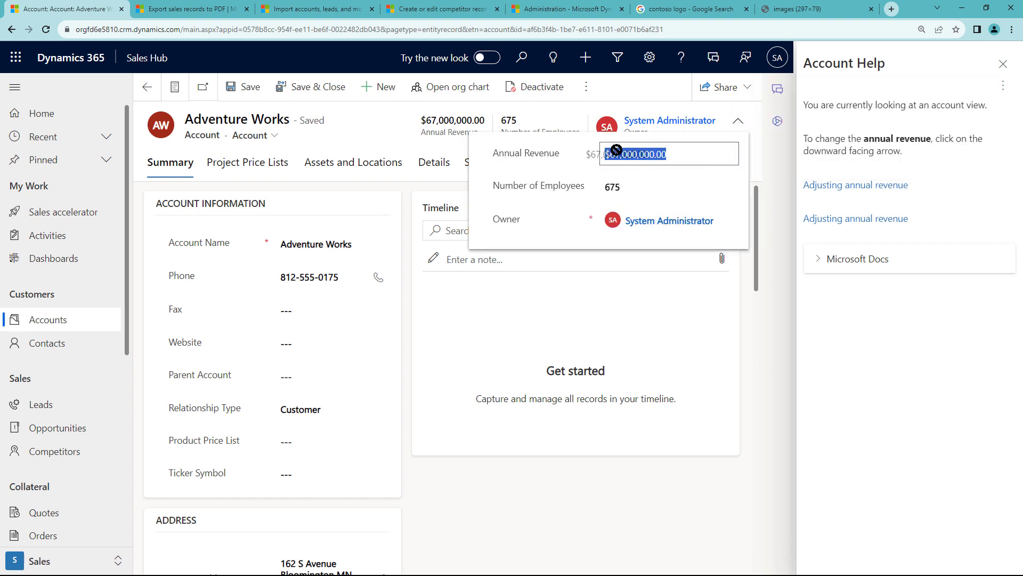
pyautogui.click(778, 151)
pyautogui.click(738, 121)
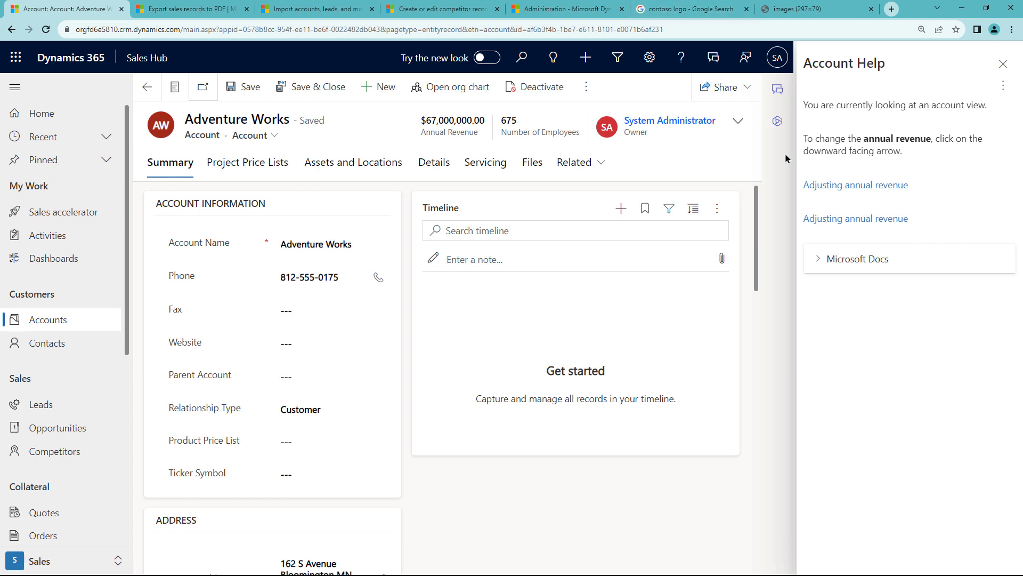
# Reopen Account Help in editing and add an empty line above the first sentence.
pyautogui.click(1002, 88)
pyautogui.click(975, 103)
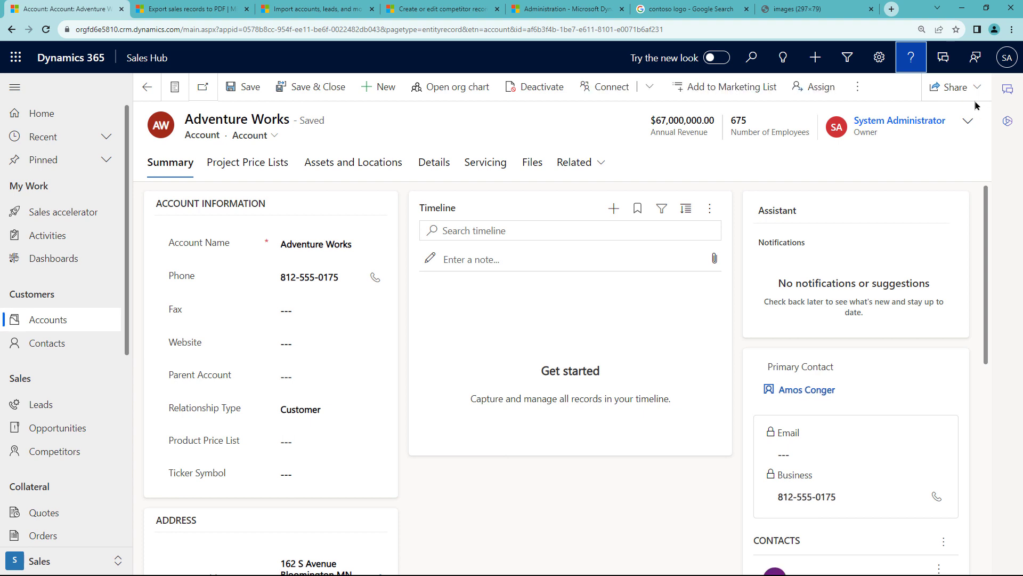
pyautogui.click(909, 55)
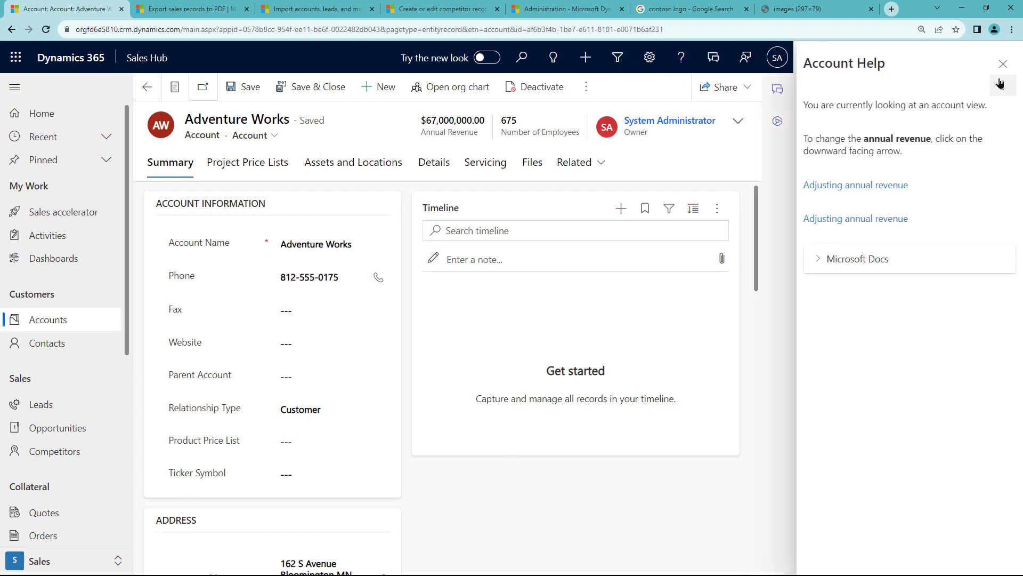
pyautogui.click(1000, 83)
pyautogui.click(916, 107)
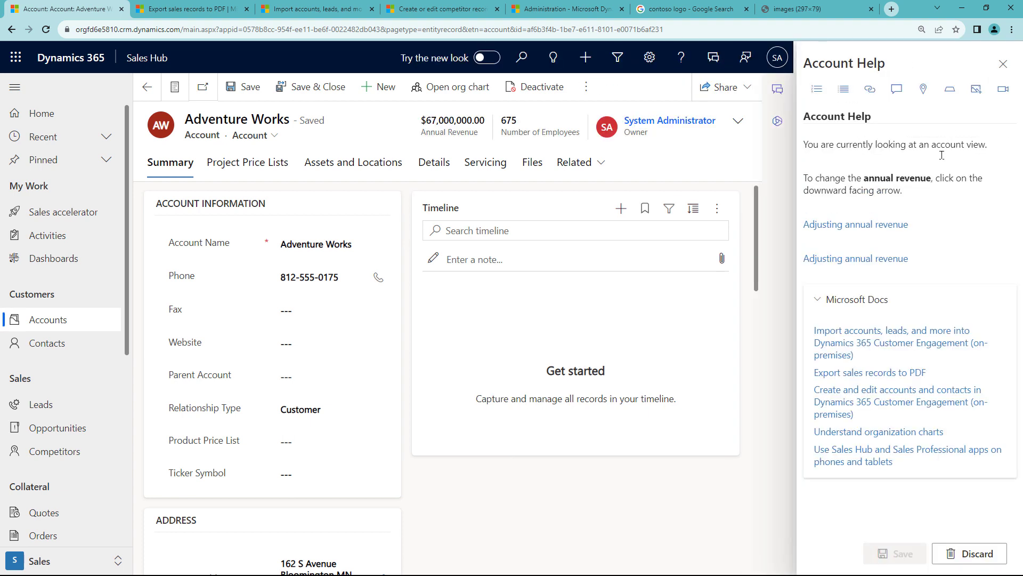
pyautogui.press('Return')
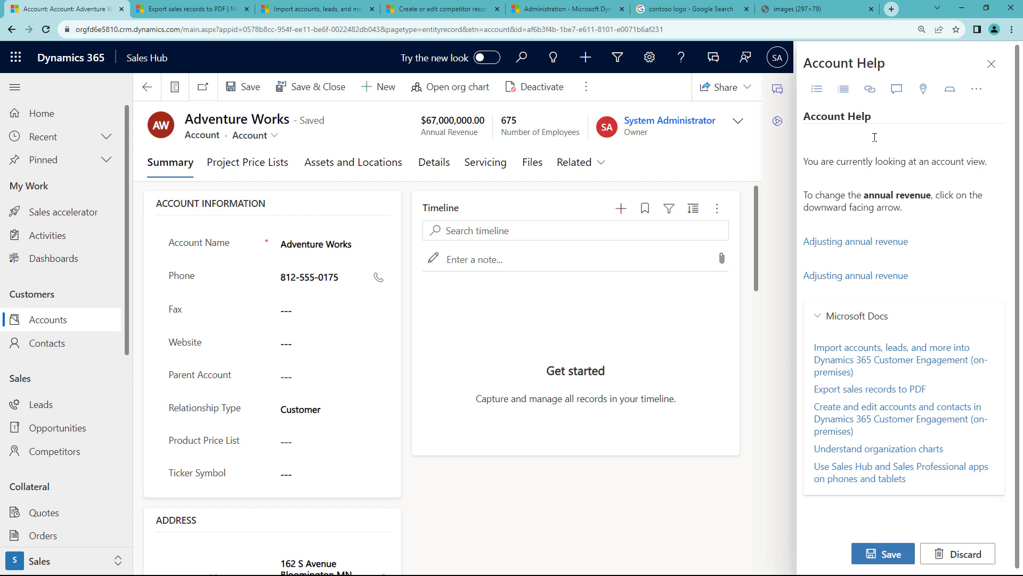
# Copy the Contoso logo image's web address from its tab and return to the Adventure Works account.
pyautogui.click(810, 9)
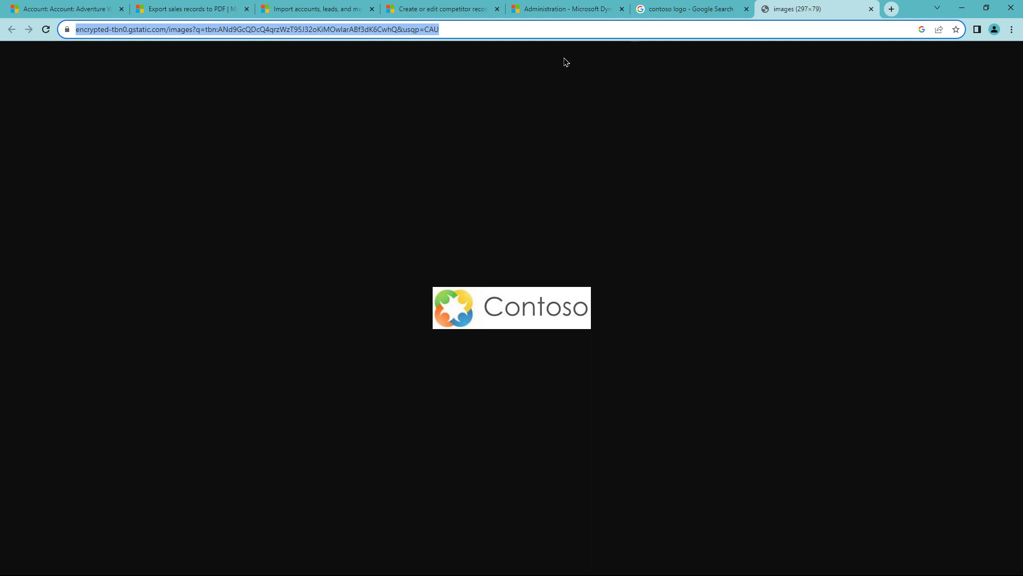
pyautogui.rightClick(275, 31)
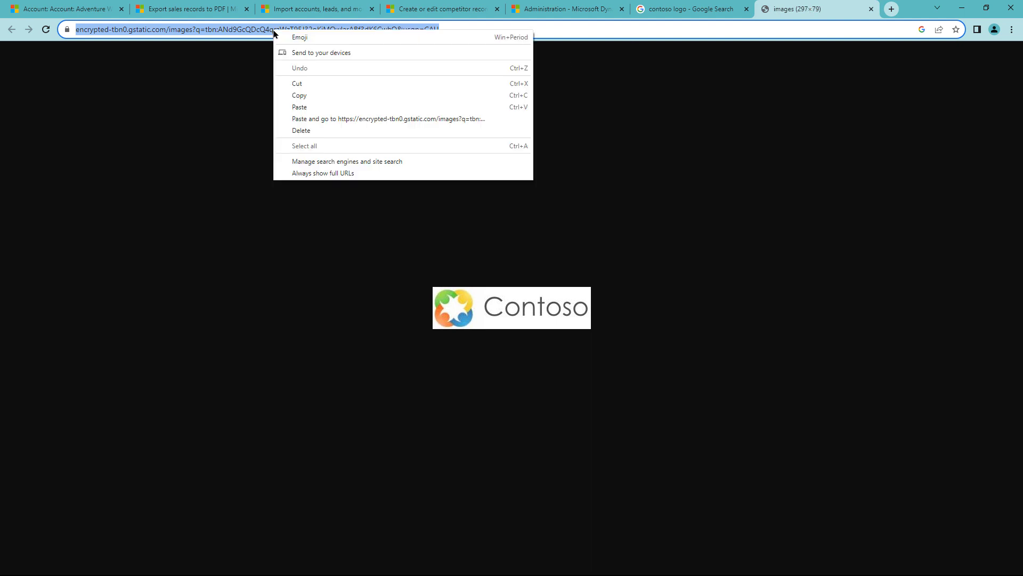
pyautogui.click(307, 96)
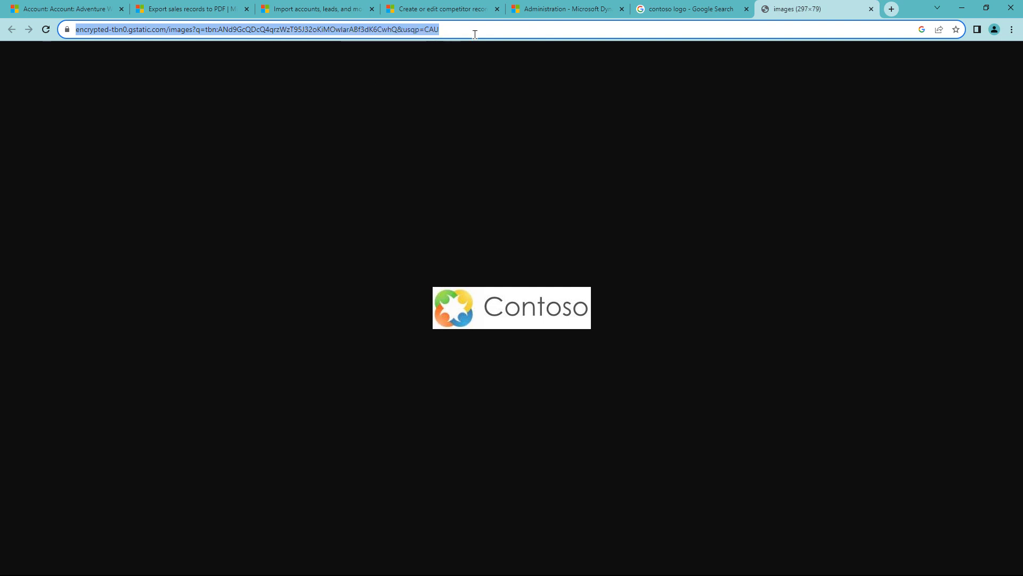
pyautogui.click(68, 8)
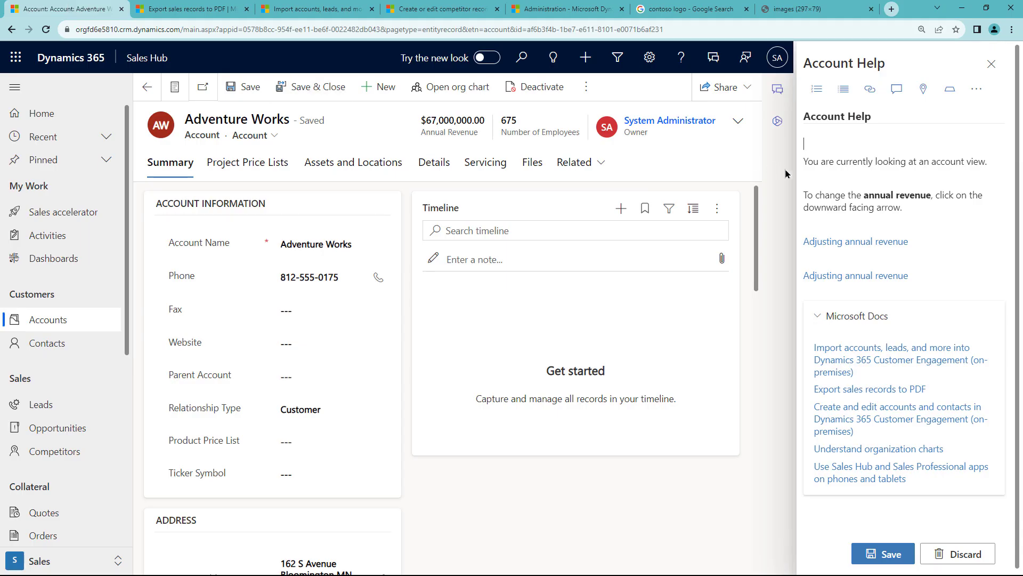
# Insert the Contoso logo from the copied URL as an image titled 'Contoso'.
pyautogui.click(977, 94)
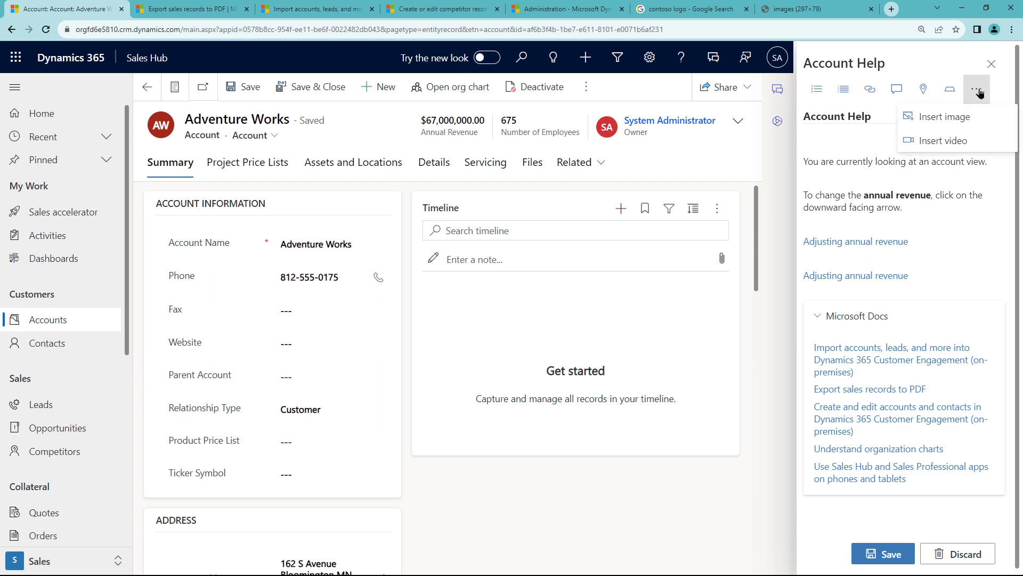
pyautogui.click(959, 117)
pyautogui.click(870, 142)
pyautogui.hotkey('ctrl', 'v')
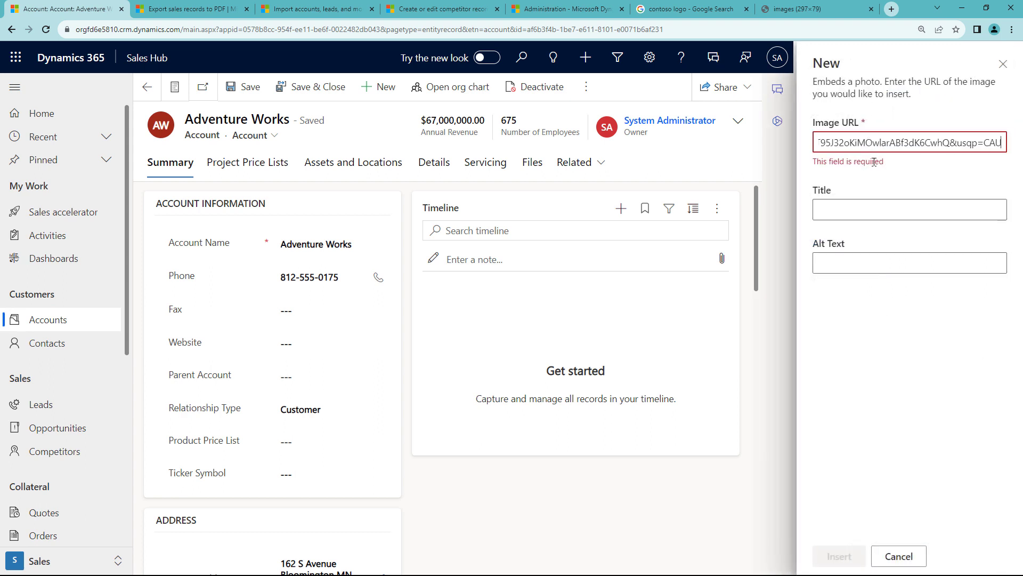
pyautogui.click(873, 194)
pyautogui.write('Contoso')
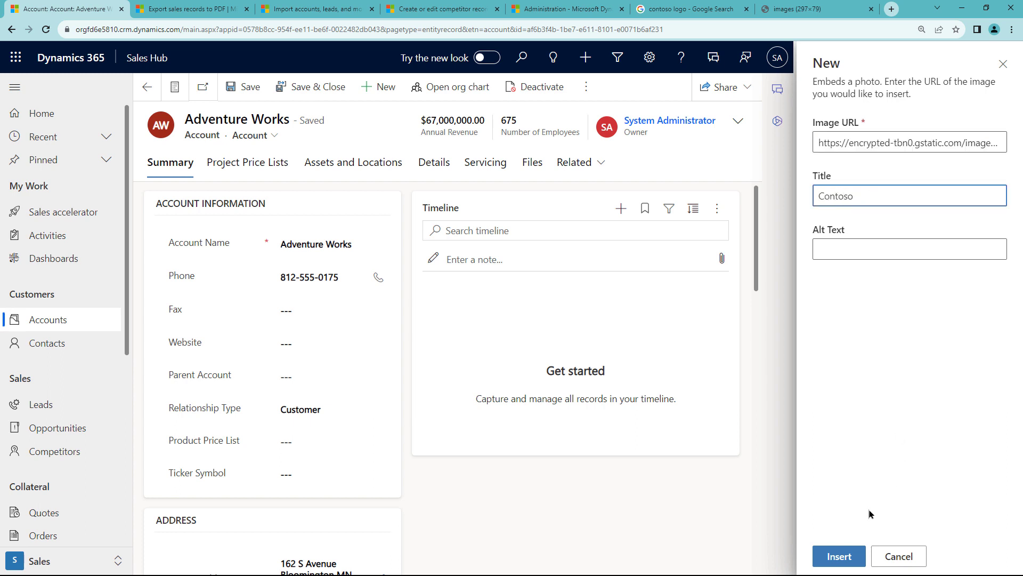
pyautogui.click(839, 556)
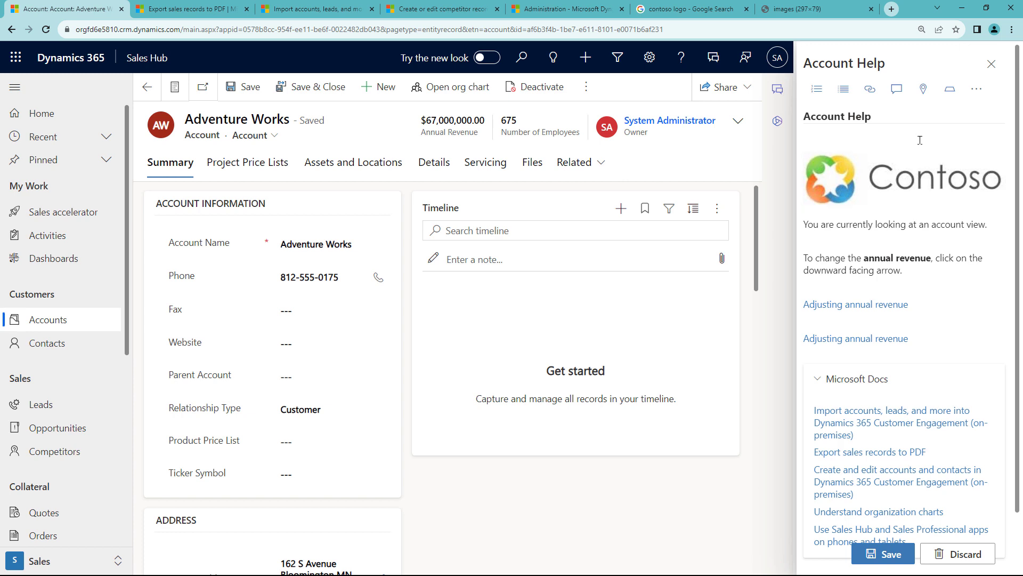
# Collapse the Microsoft Docs section and add an empty line below the second link.
pyautogui.scroll(-1, 940, 224)
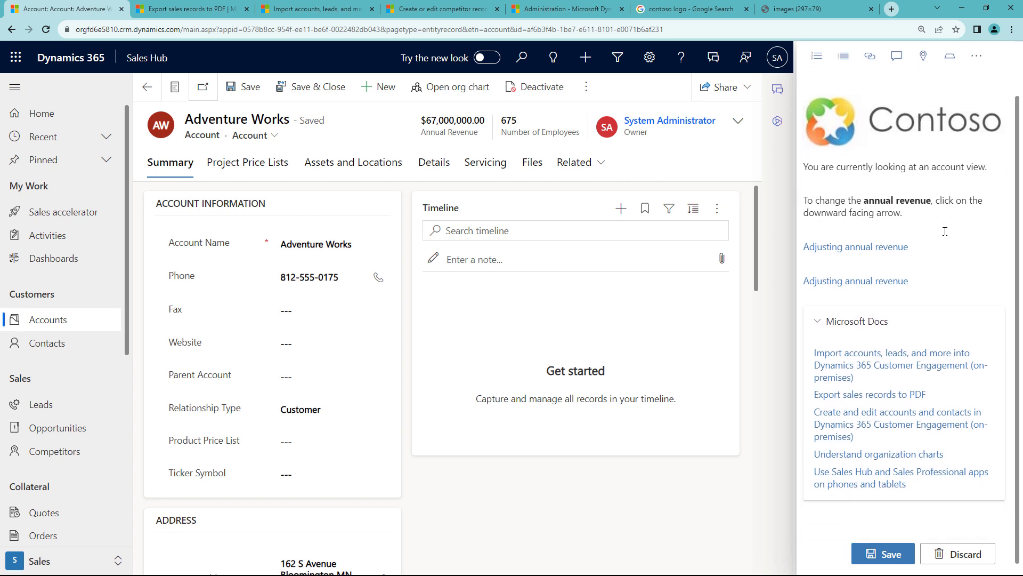
pyautogui.click(819, 318)
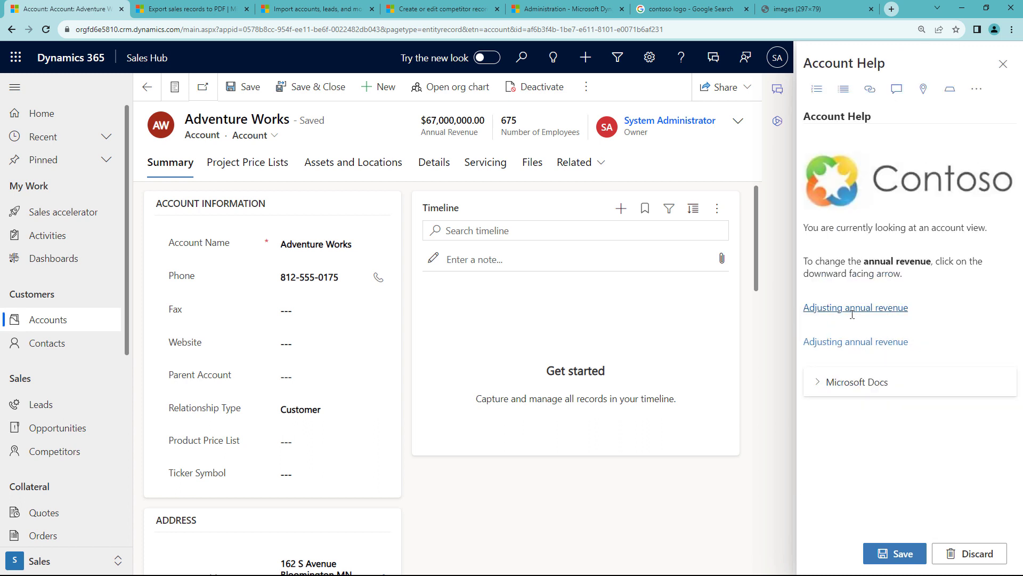
pyautogui.click(870, 356)
pyautogui.press('Return')
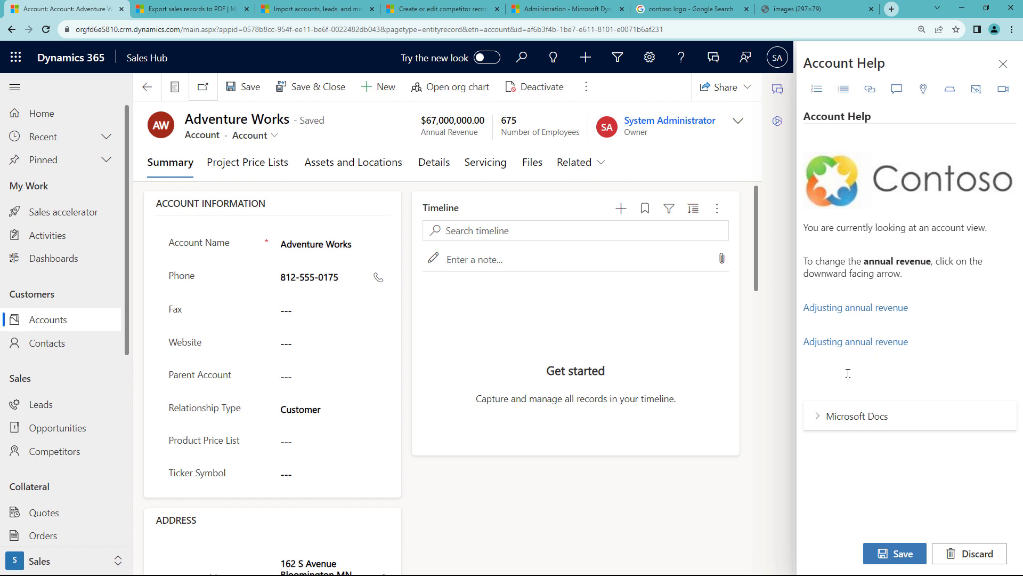
# Insert a 'Contoso info' section whose body reads 'Here's a good video on how to manage your account'.
pyautogui.click(950, 95)
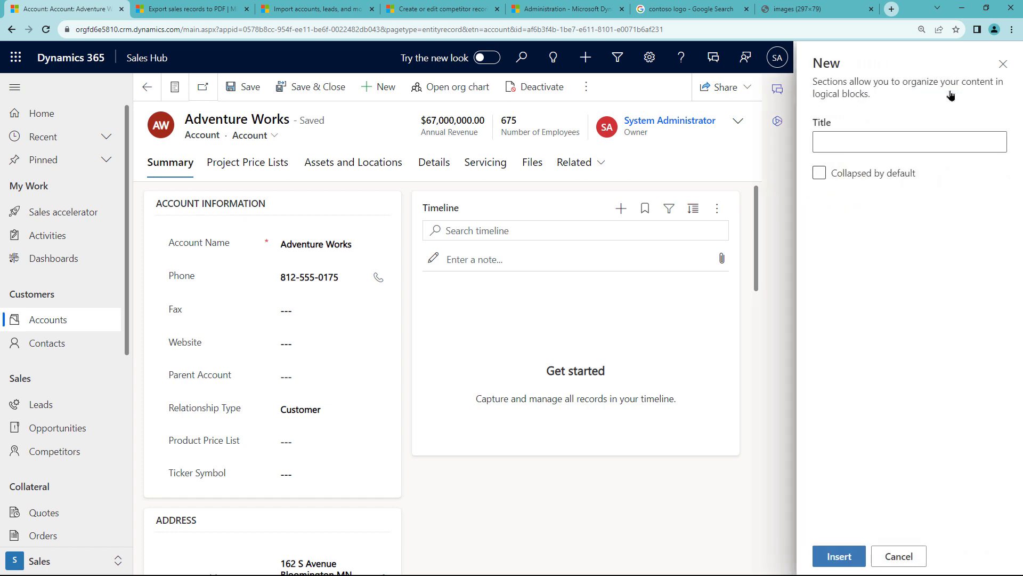
pyautogui.click(906, 134)
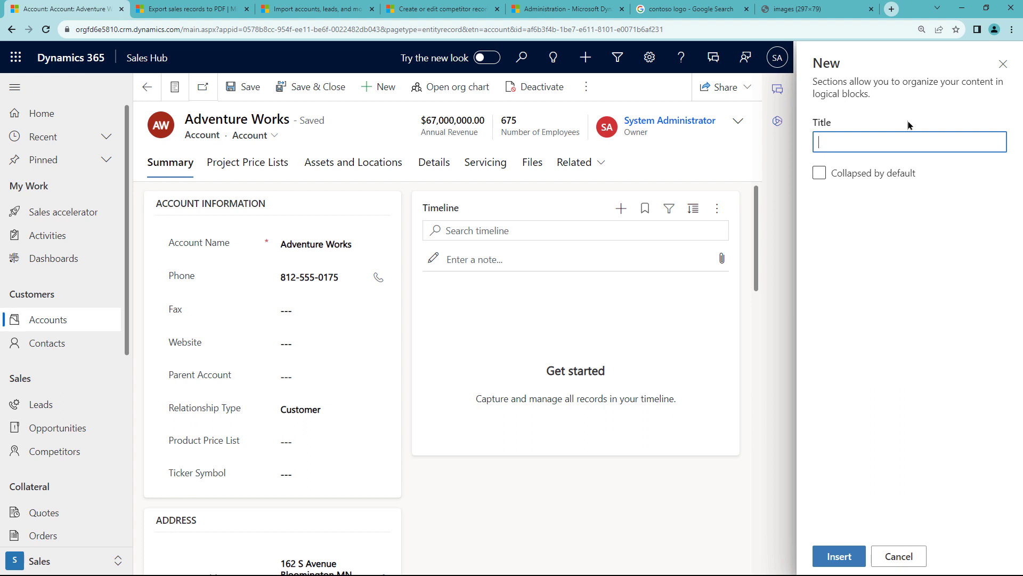
pyautogui.write('Contoso info')
pyautogui.click(839, 556)
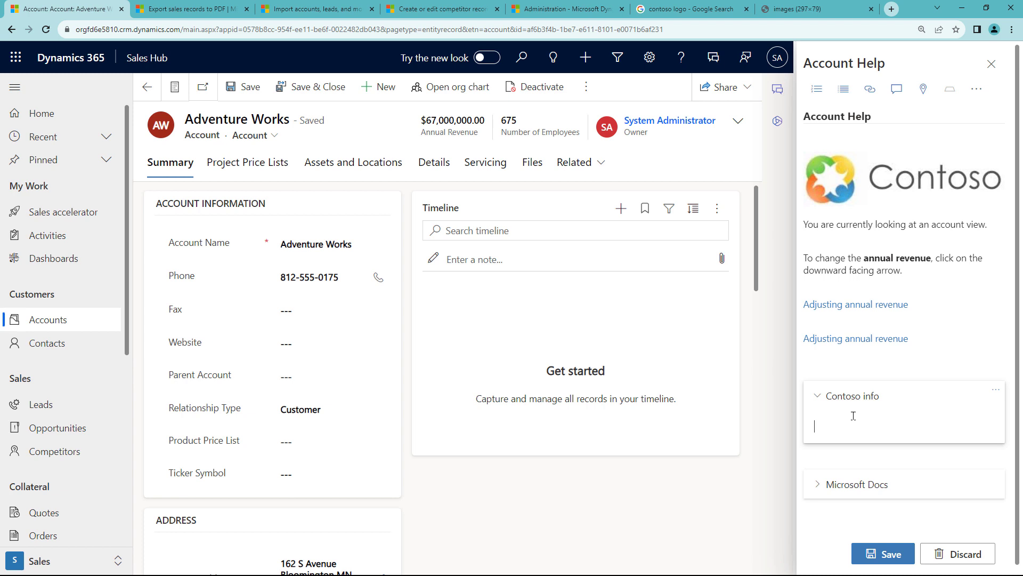
pyautogui.write("Here's a good video on how to manage y")
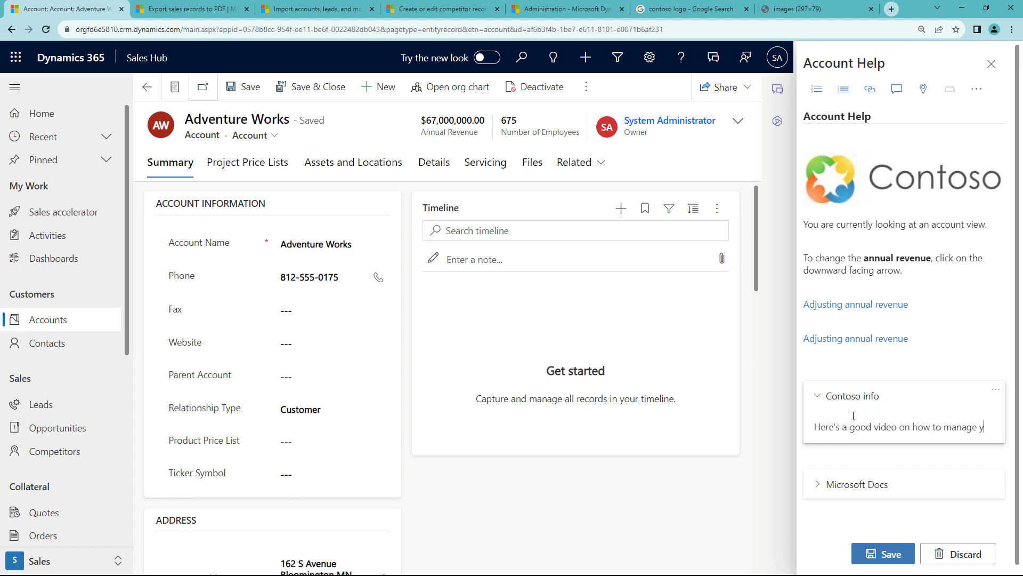
pyautogui.write('our account')
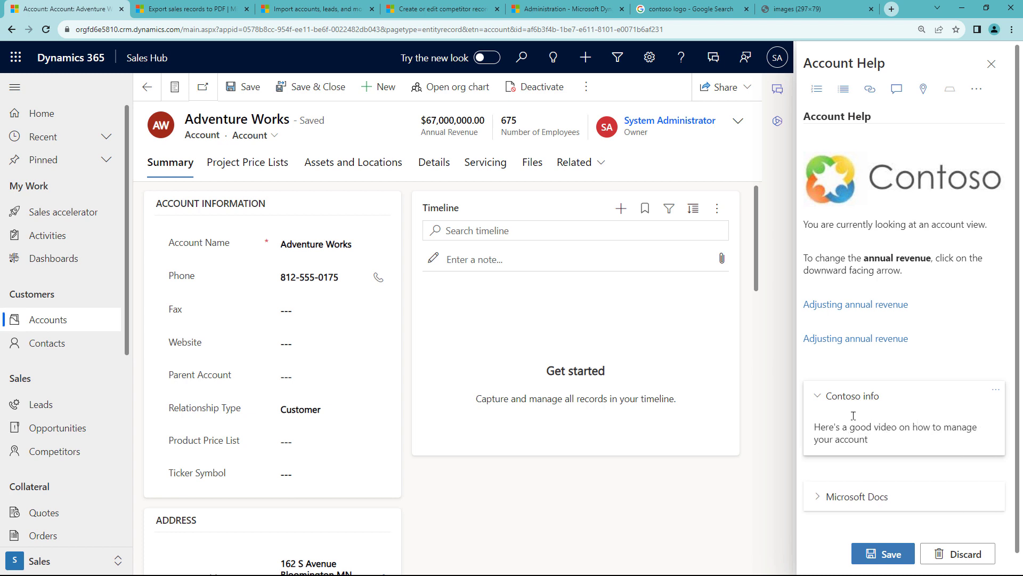
pyautogui.press('Return')
pyautogui.press('Return')
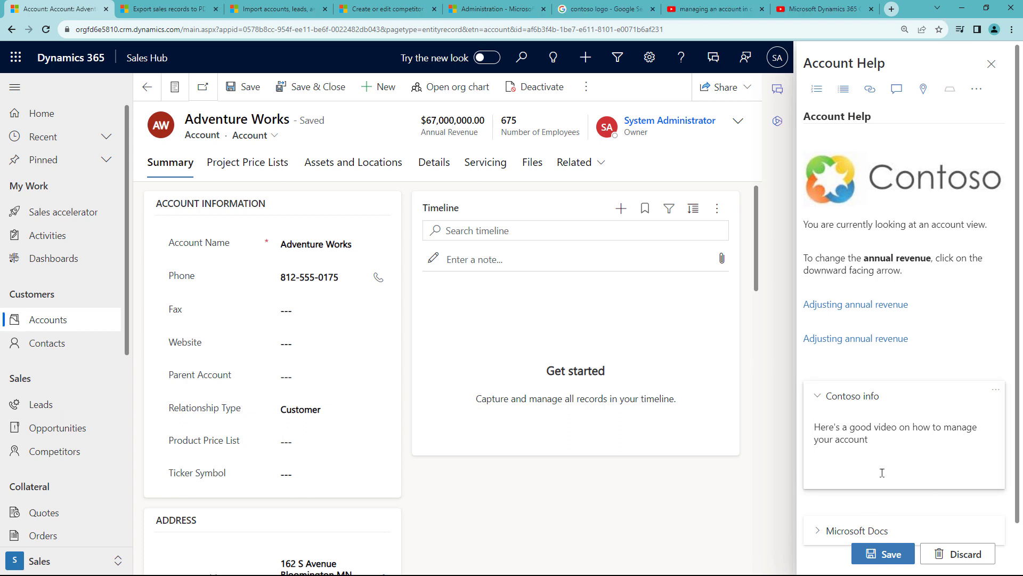
# Select the URL of the Sikich Dynamics 365 account management demo video, then return to the account tab.
pyautogui.click(712, 12)
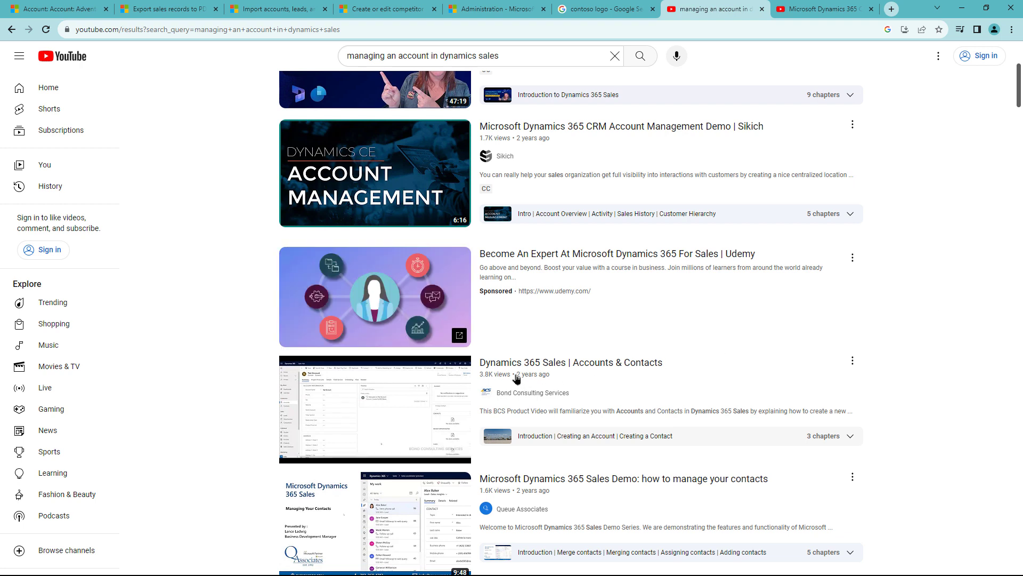
pyautogui.moveTo(421, 383)
pyautogui.hotkey('ctrl', 'Tab')
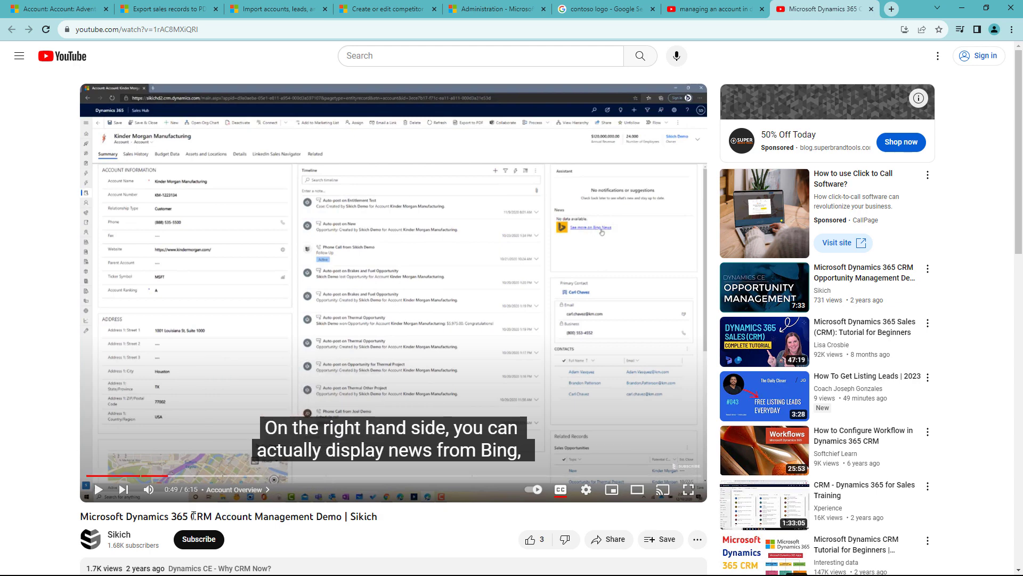
pyautogui.click(260, 476)
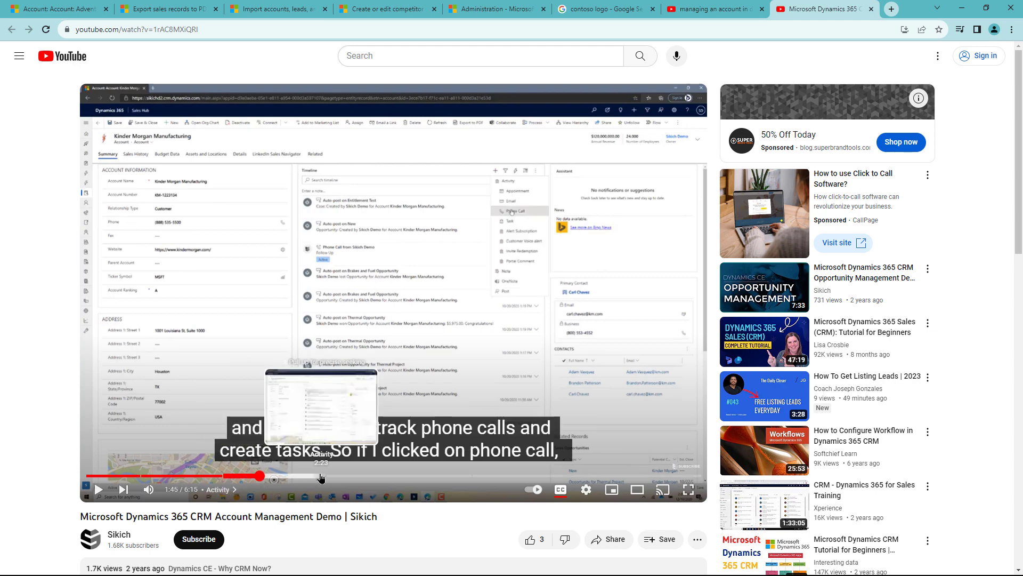
pyautogui.click(217, 28)
pyautogui.hotkey('ctrl', 'c')
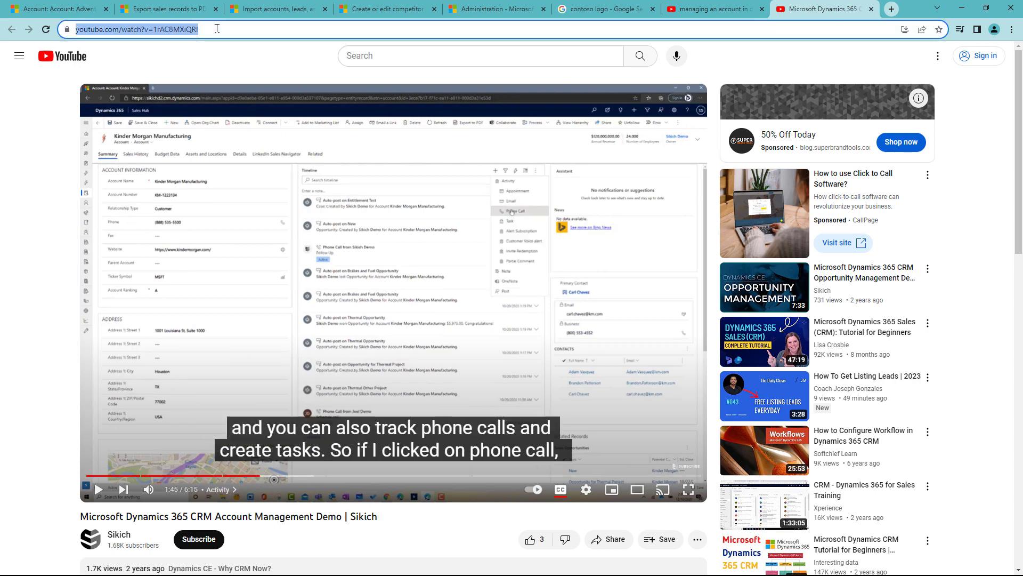
pyautogui.click(66, 7)
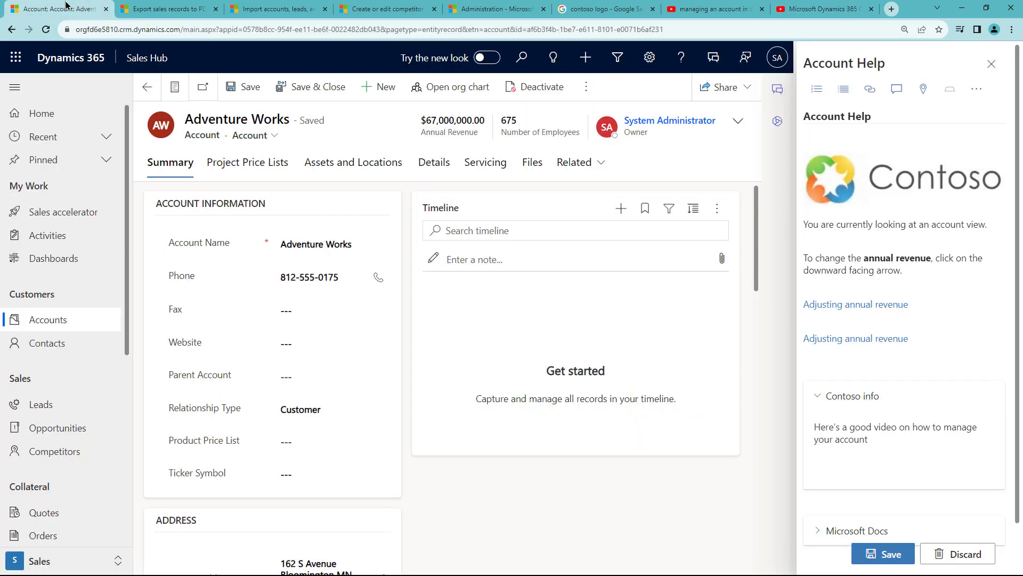
# Embed the pasted YouTube account-management video below the Contoso info text in Account Help.
pyautogui.click(838, 441)
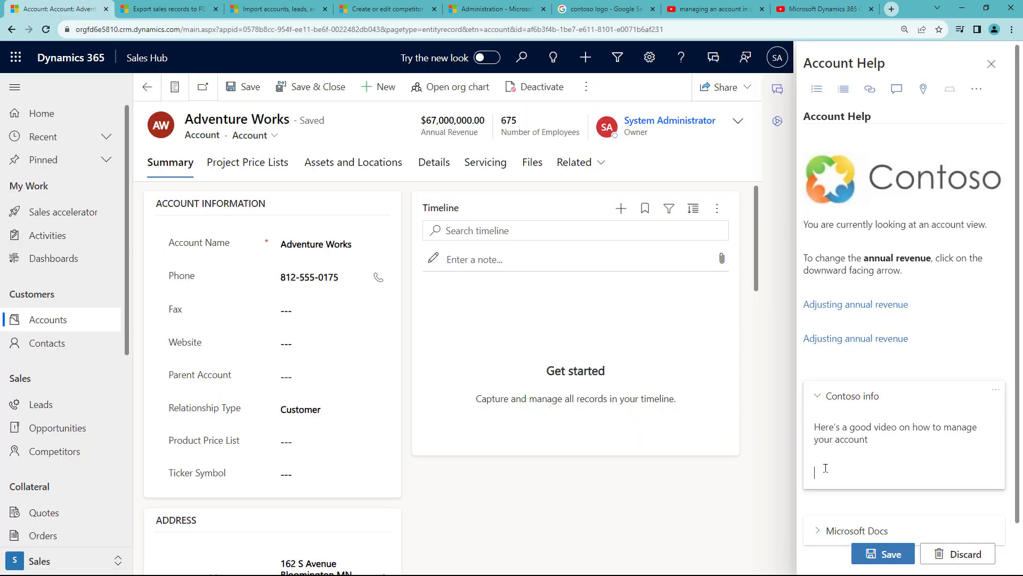
pyautogui.click(975, 89)
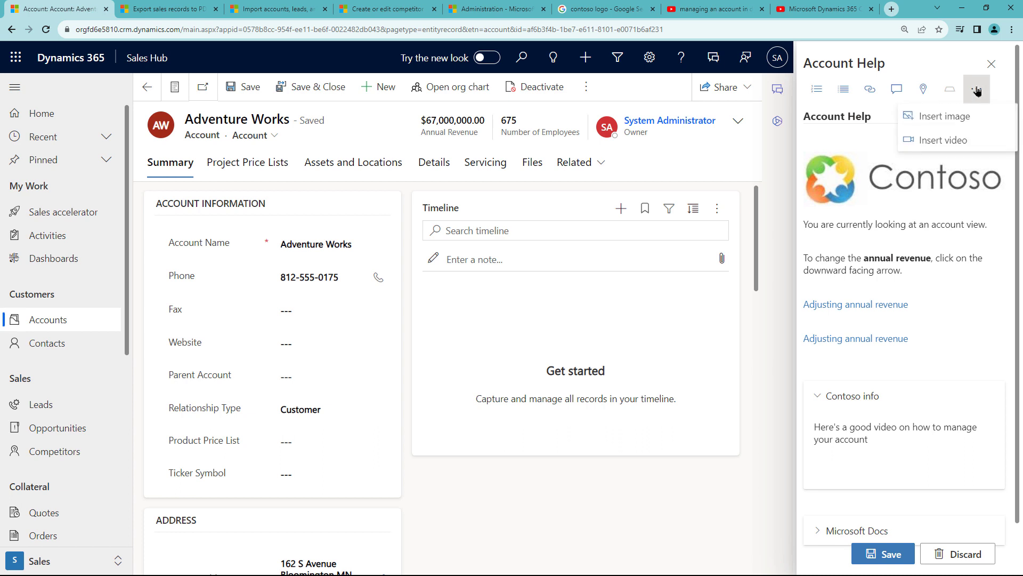
pyautogui.click(959, 138)
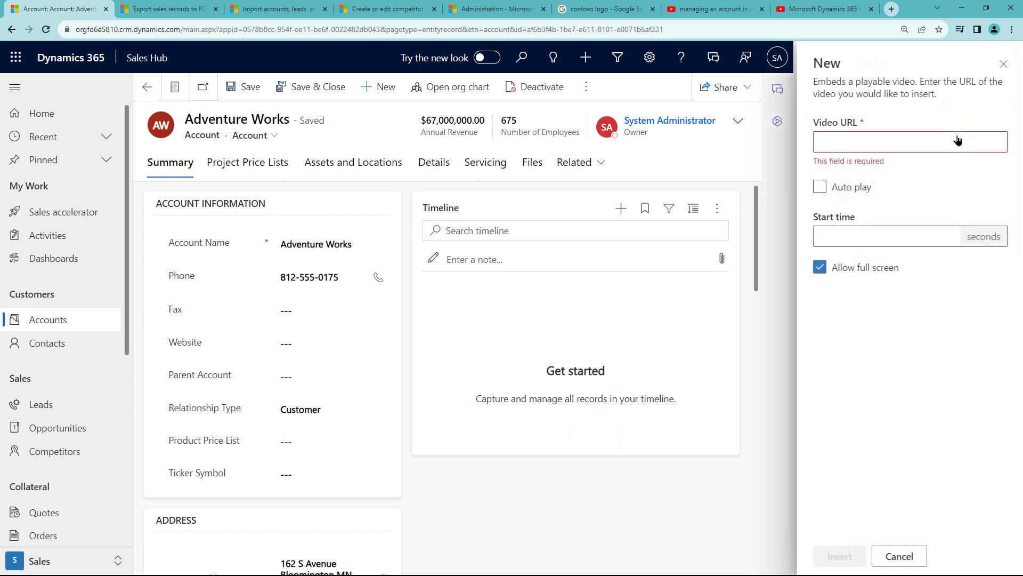
pyautogui.click(904, 143)
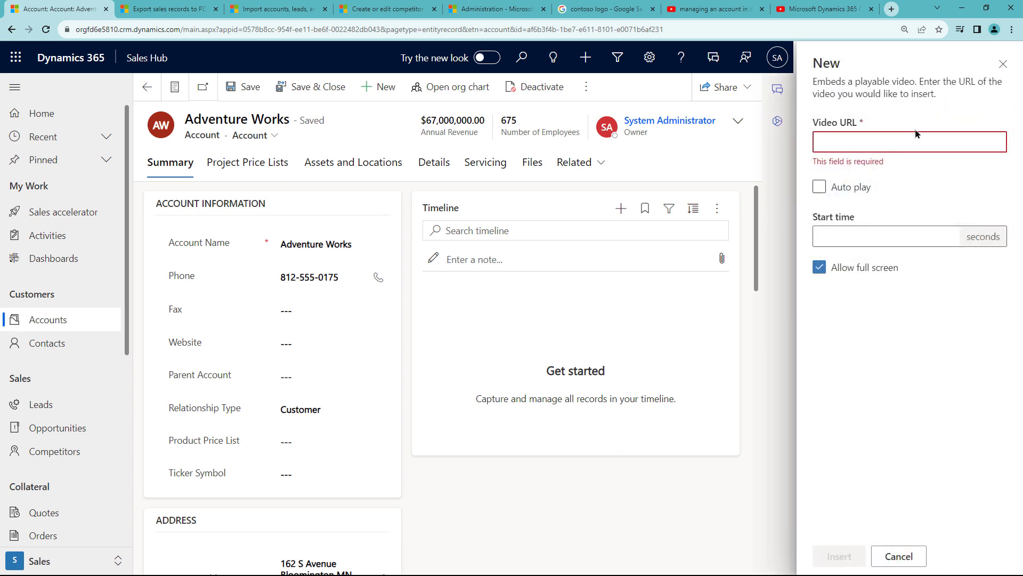
pyautogui.hotkey('ctrl', 'v')
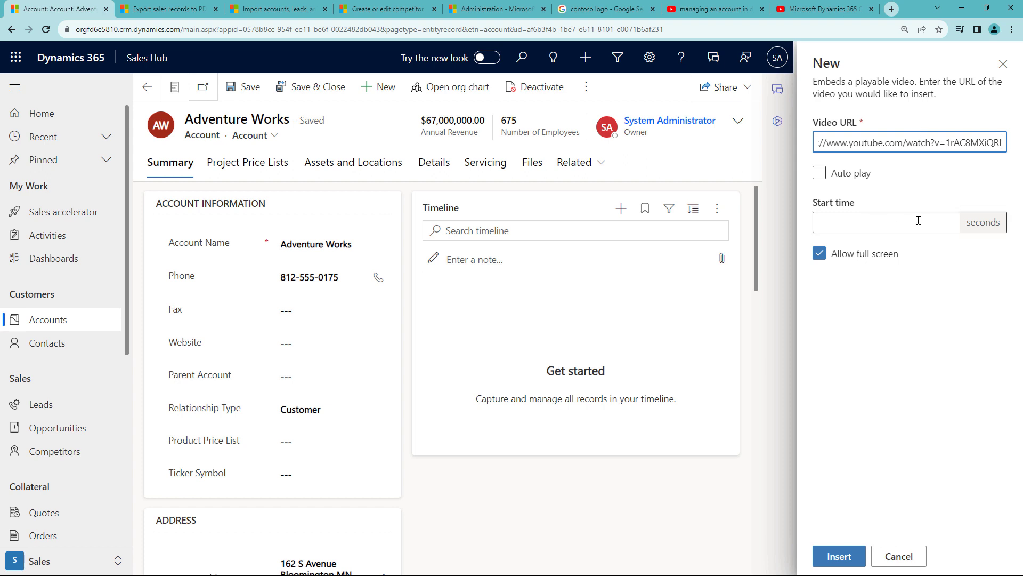
pyautogui.click(847, 556)
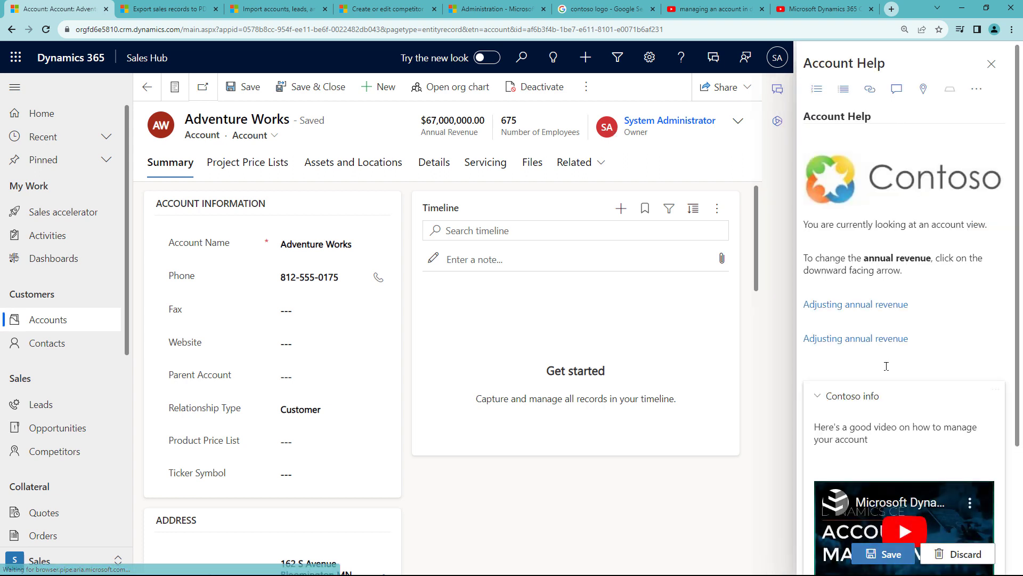
pyautogui.scroll(-3, 888, 366)
pyautogui.scroll(-1, 891, 366)
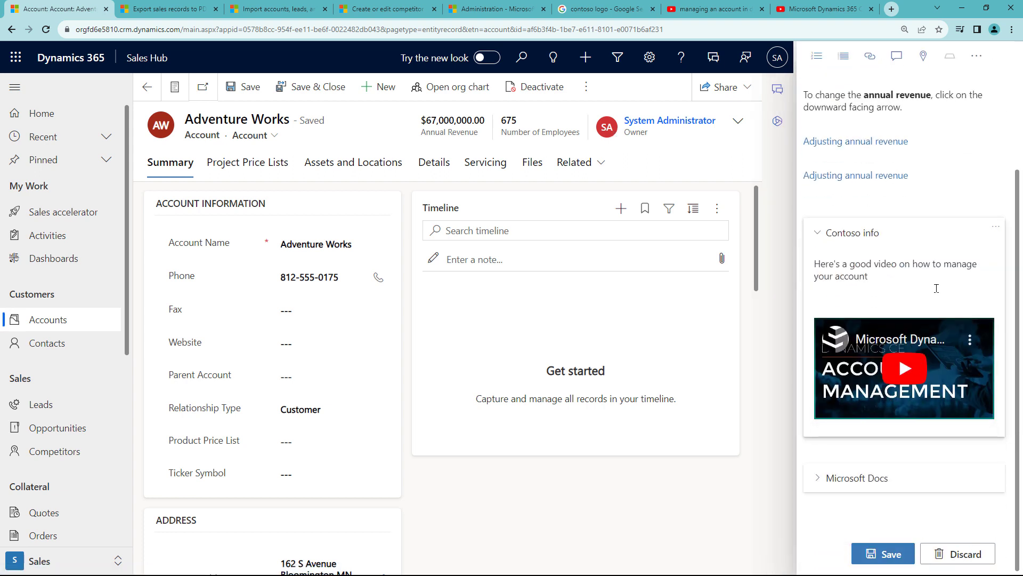
# Save the help content, then expand the Microsoft Docs section to review it.
pyautogui.click(890, 554)
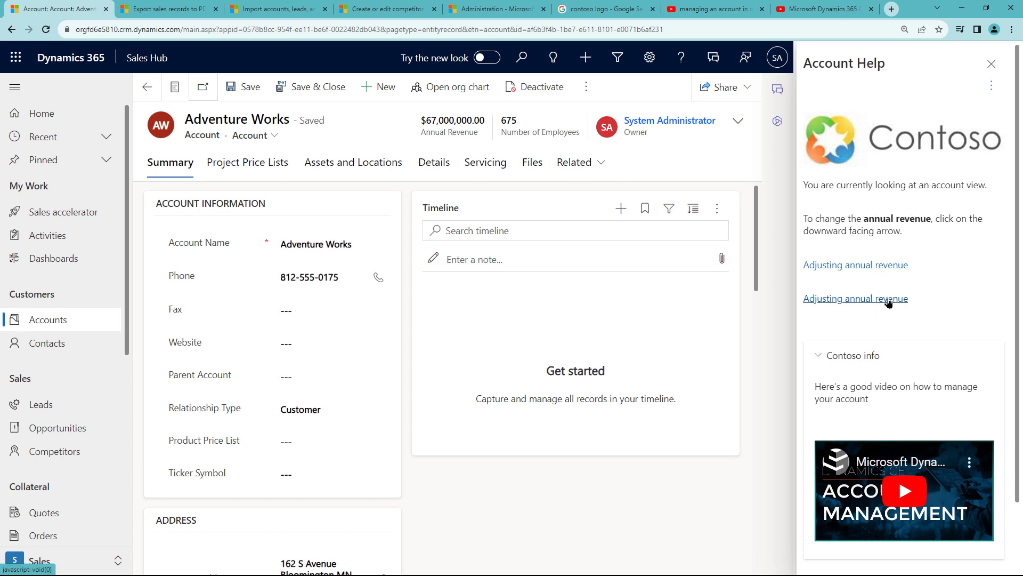
pyautogui.scroll(-2, 888, 303)
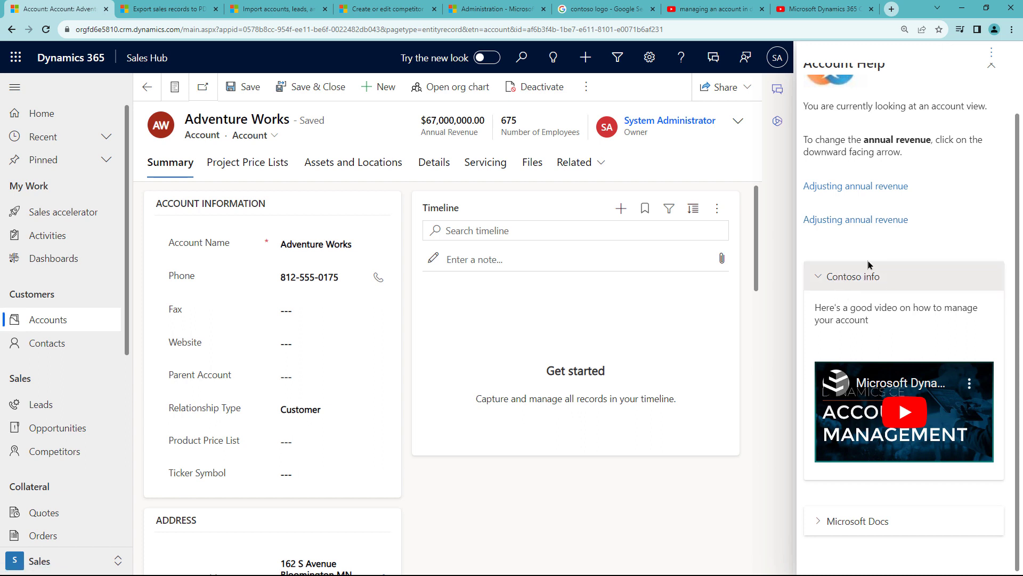
pyautogui.click(879, 522)
pyautogui.scroll(-3, 880, 480)
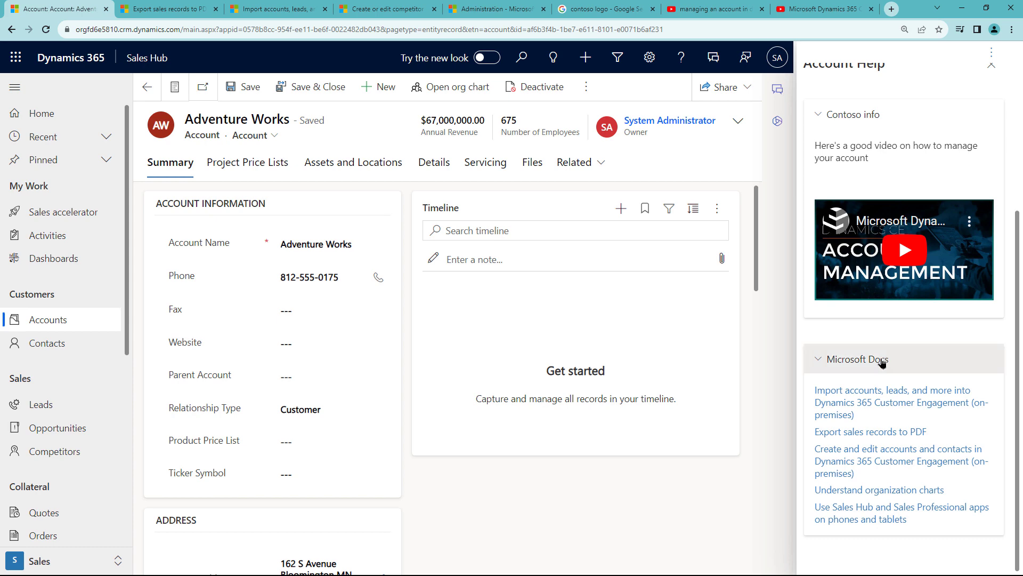
pyautogui.scroll(5, 947, 332)
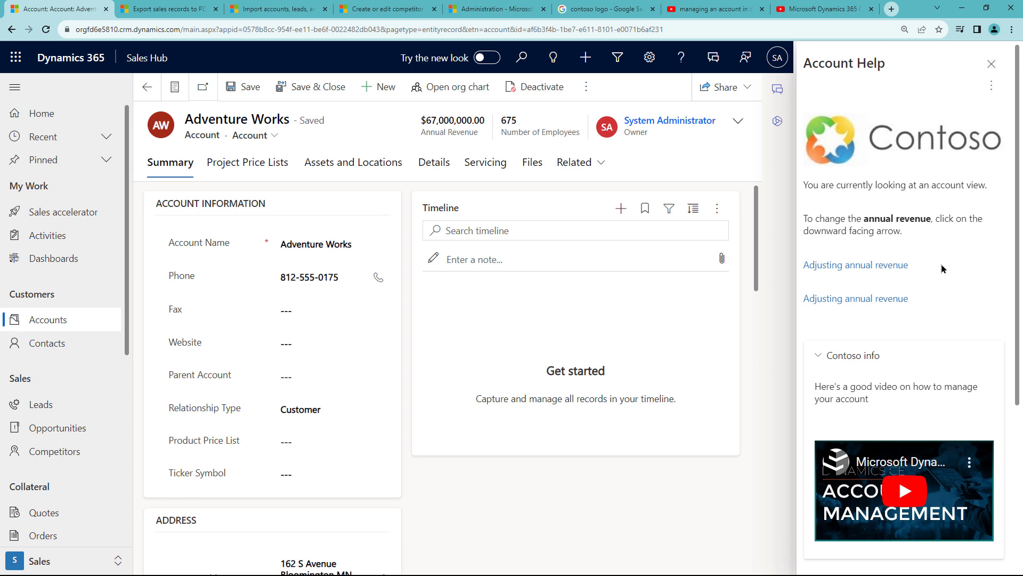
# Discard the reopened edits and start the embedded account-management video playing.
pyautogui.click(991, 88)
pyautogui.click(946, 109)
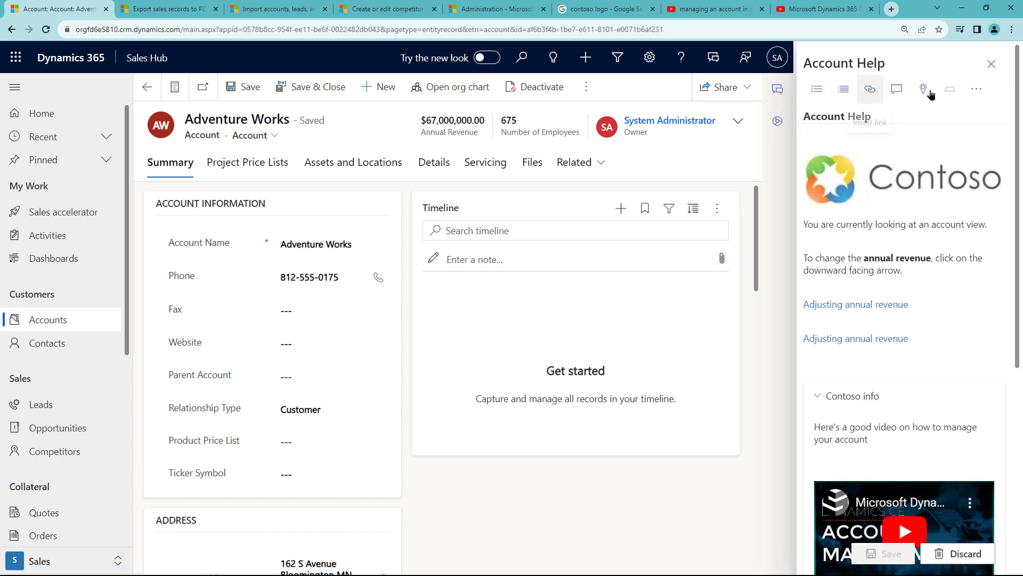
pyautogui.click(976, 90)
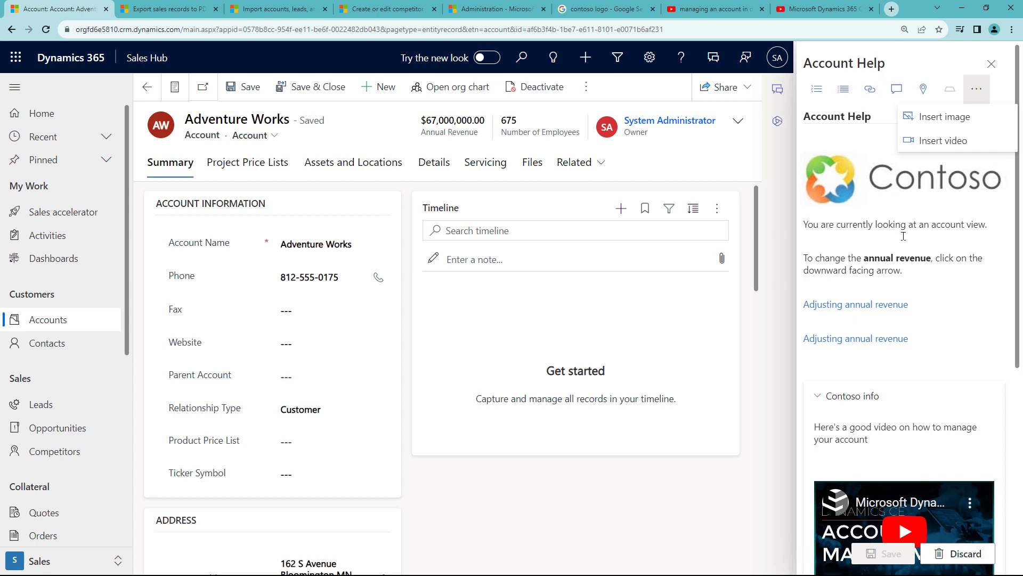
pyautogui.click(927, 235)
pyautogui.scroll(-6, 927, 234)
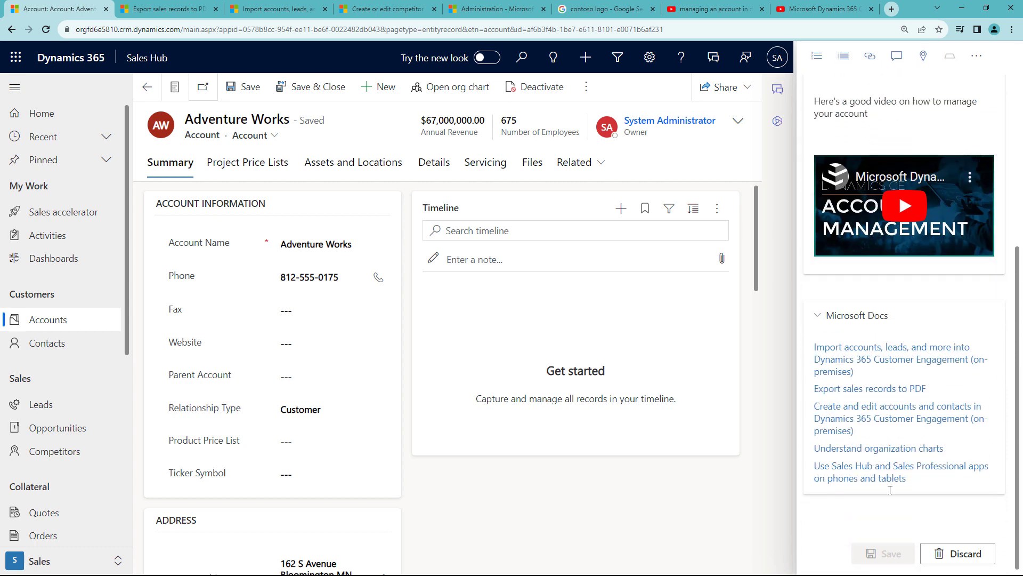
pyautogui.click(943, 549)
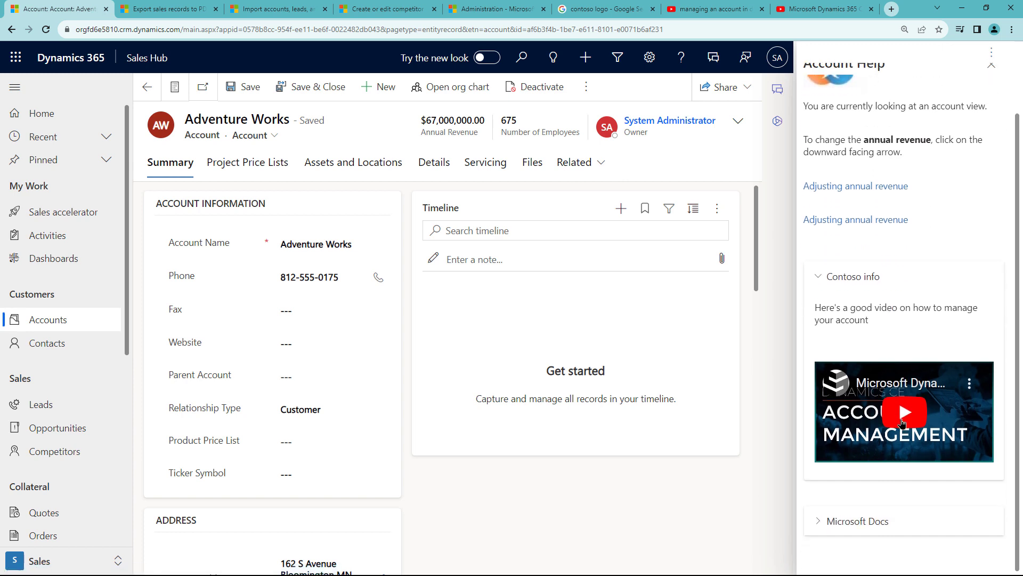
pyautogui.click(903, 419)
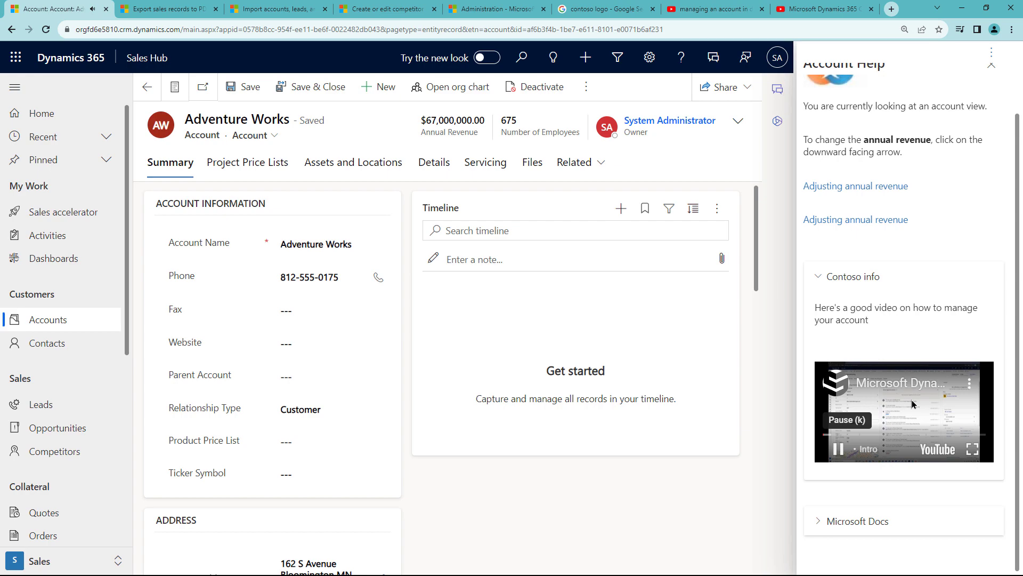
# View the help video full screen, return it to embedded size, and pause it.
pyautogui.click(972, 451)
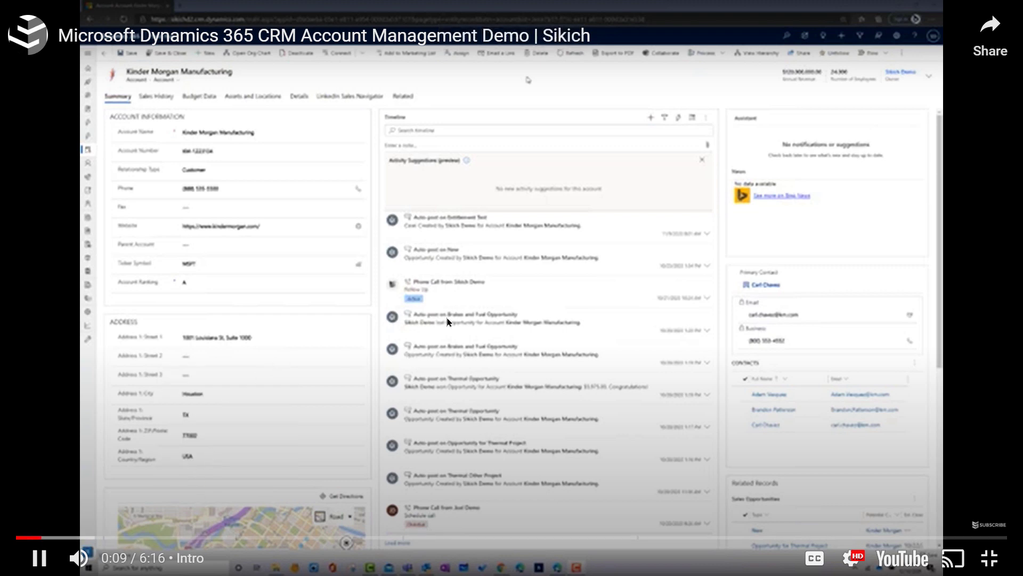
pyautogui.click(989, 558)
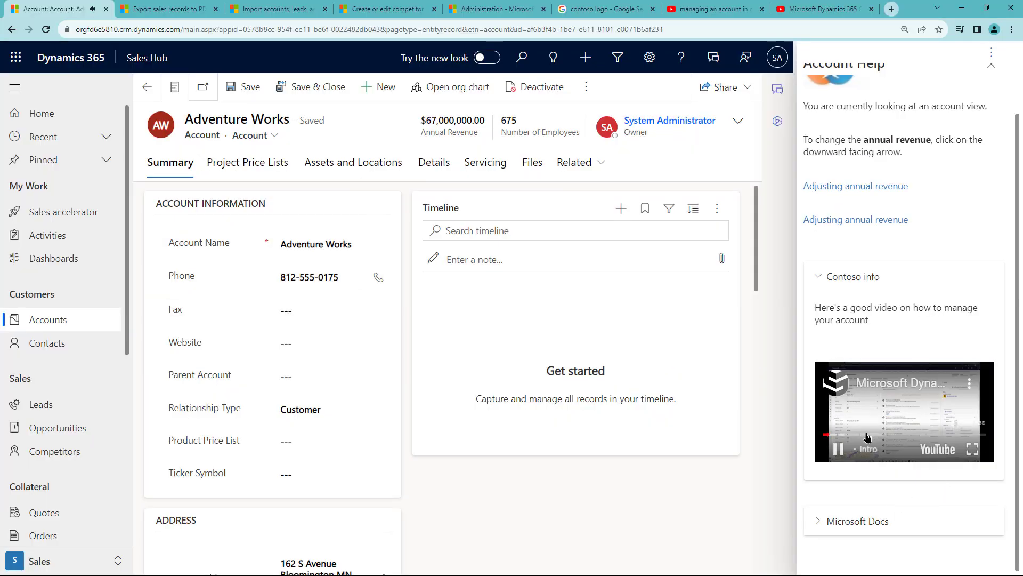
pyautogui.click(867, 437)
# Show the My Active Contacts list of 150 contacts.
pyautogui.scroll(2, 849, 340)
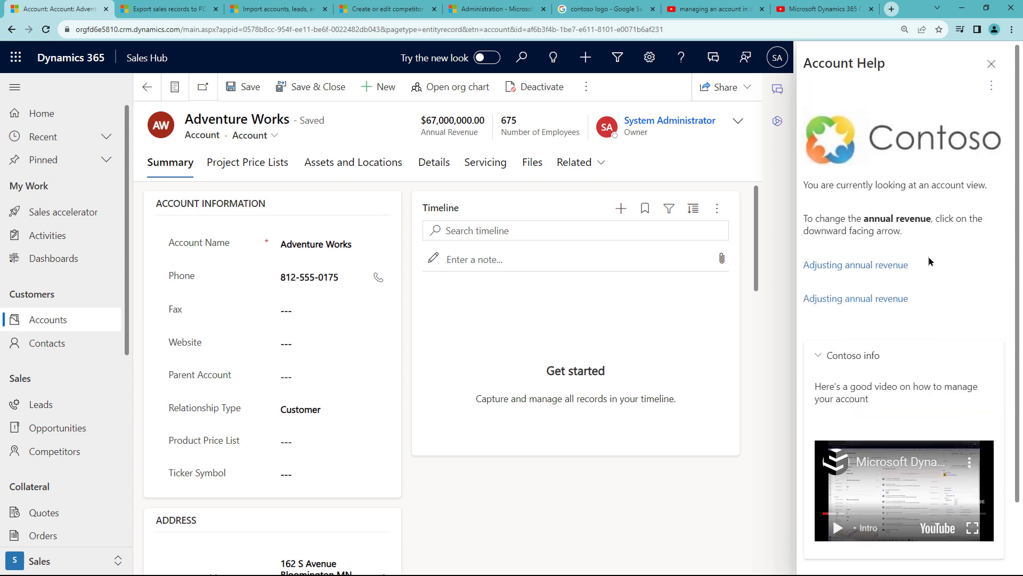
pyautogui.scroll(-2, 912, 298)
pyautogui.scroll(2, 912, 298)
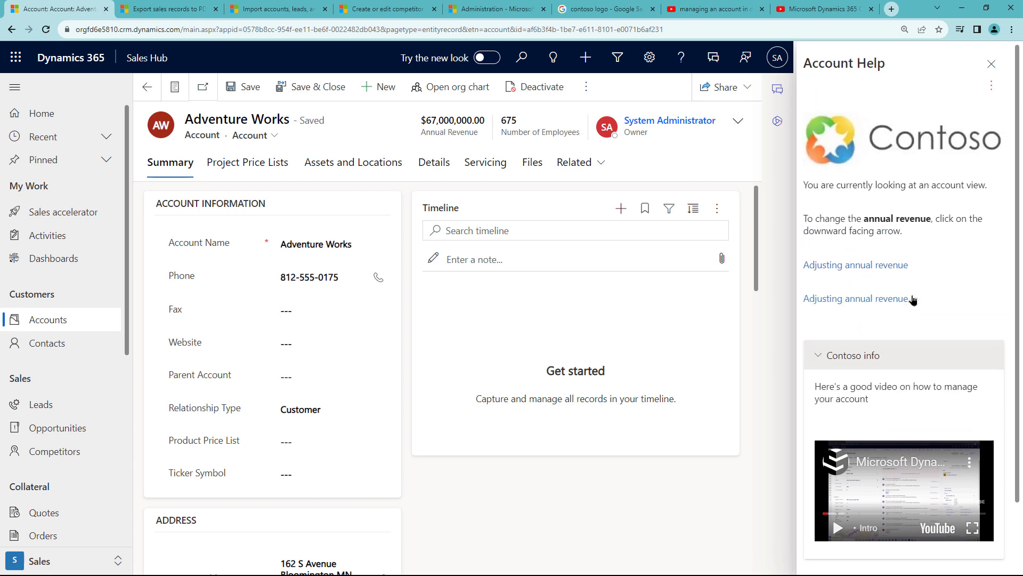
pyautogui.click(49, 353)
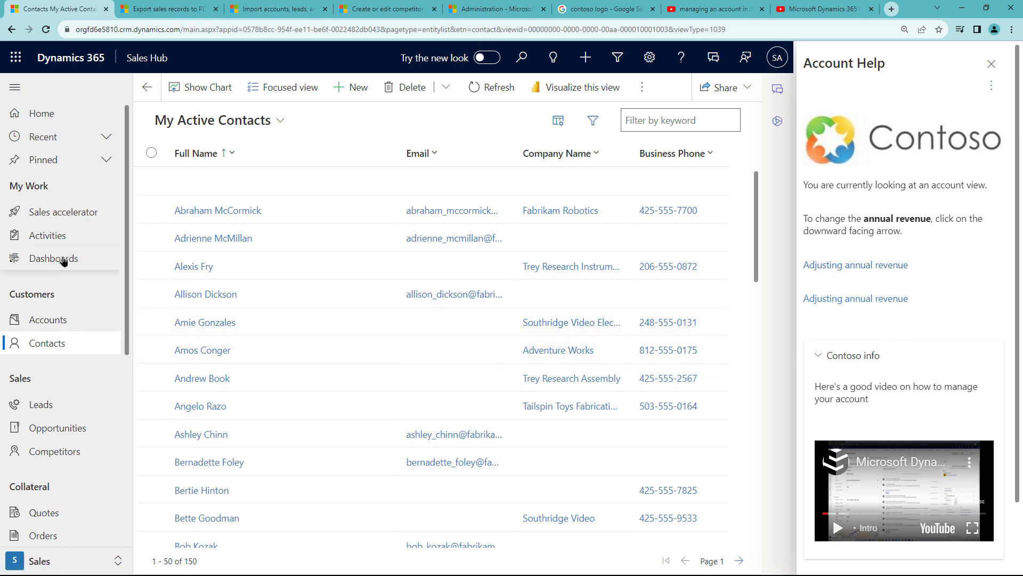
# Open a contact record and check its Help pane, then close it.
pyautogui.click(201, 296)
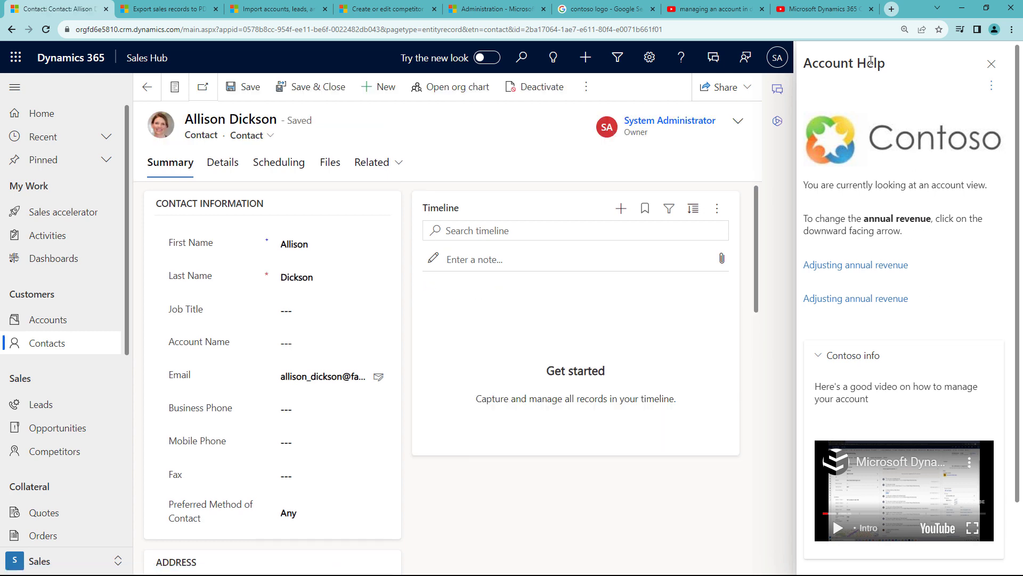
pyautogui.click(991, 65)
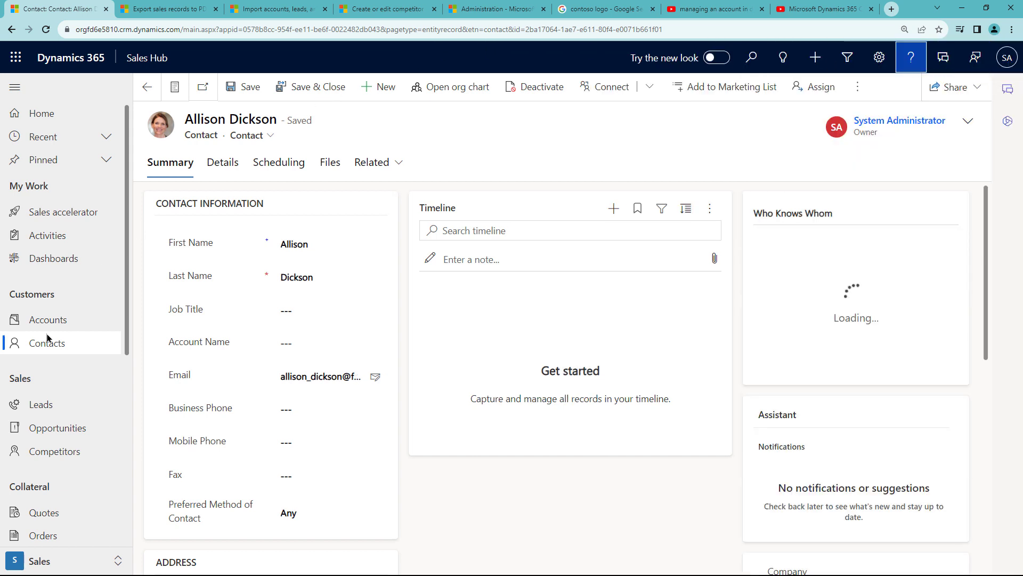
pyautogui.click(911, 57)
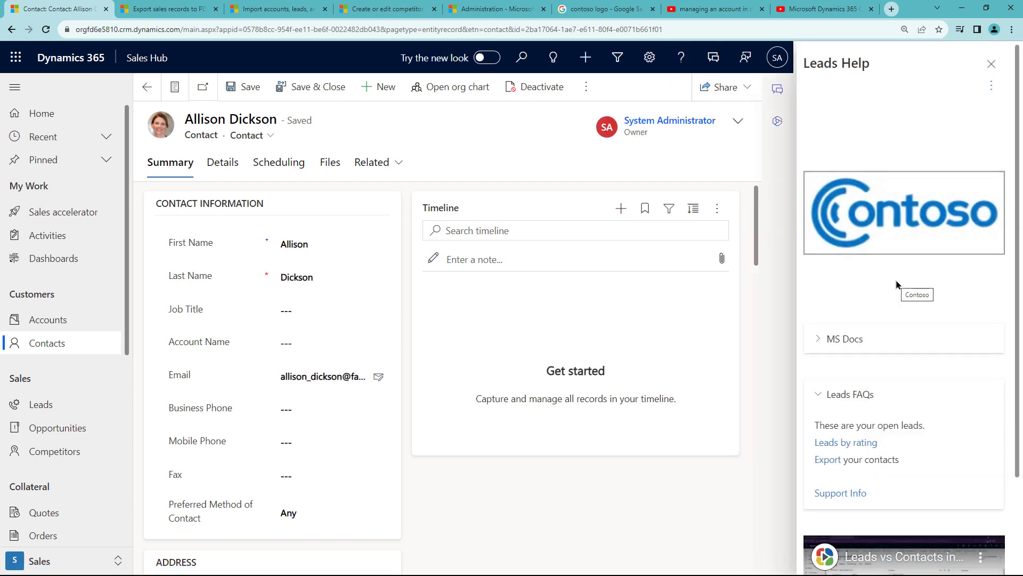
pyautogui.scroll(-3, 899, 288)
pyautogui.scroll(3, 900, 293)
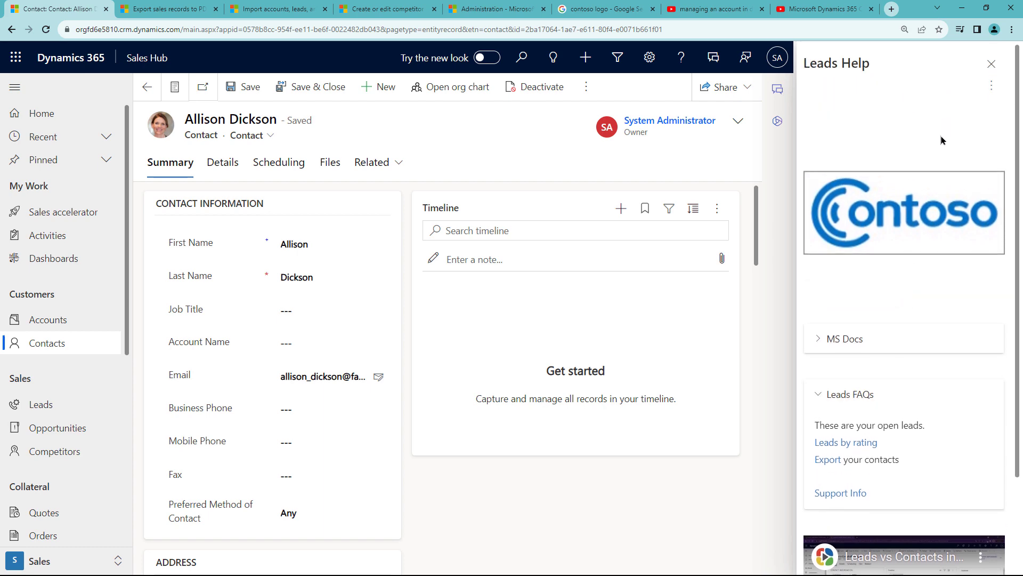
pyautogui.click(992, 64)
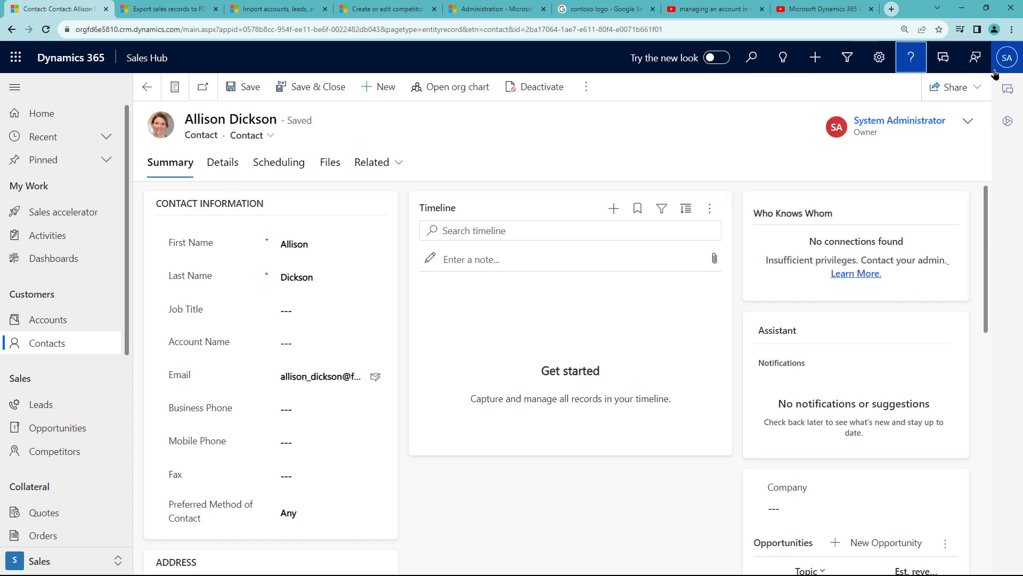
# Open the Adventure Works account and show its Account Help pane with Contoso logo and video.
pyautogui.click(55, 320)
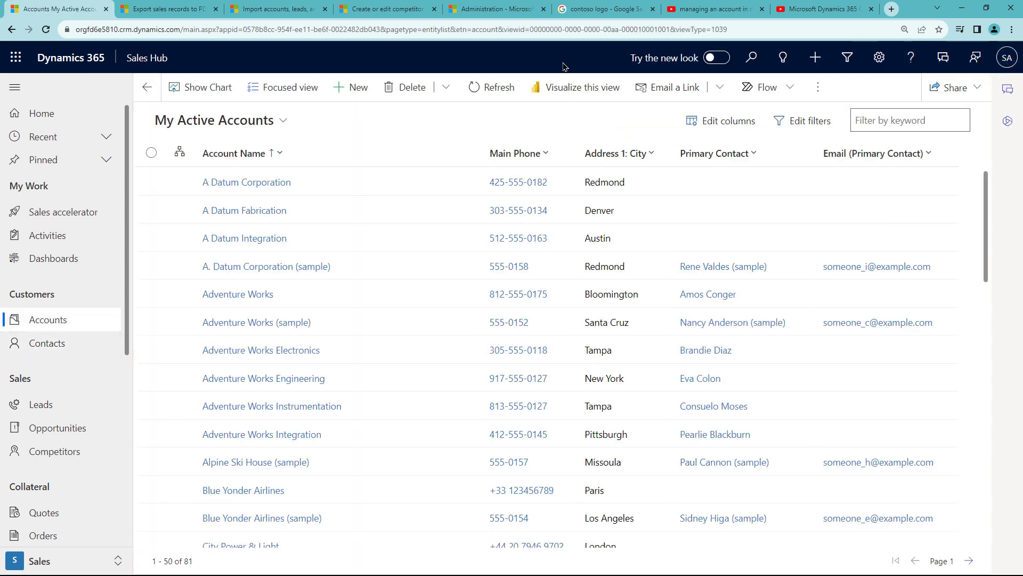
pyautogui.click(911, 58)
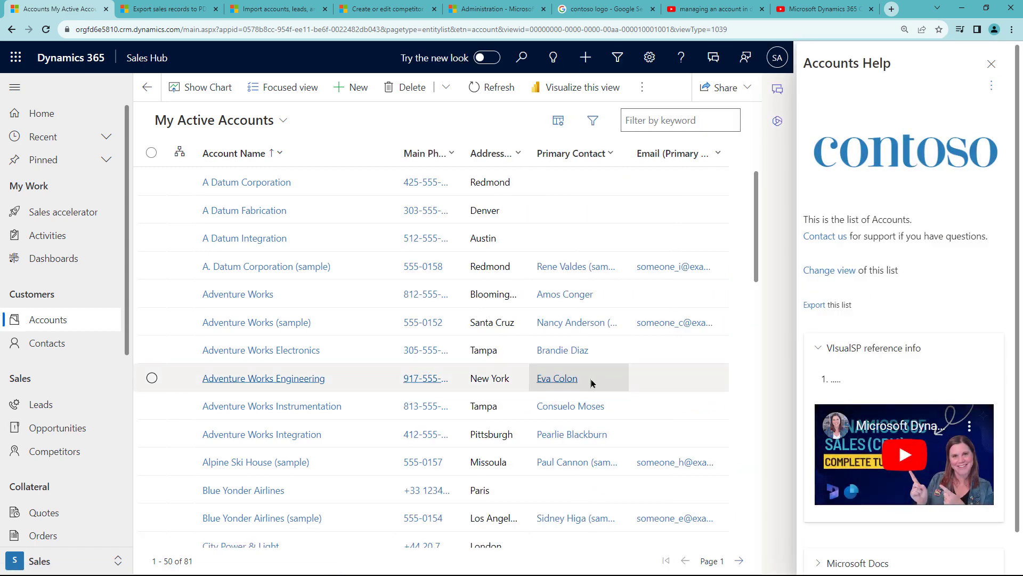
pyautogui.click(255, 293)
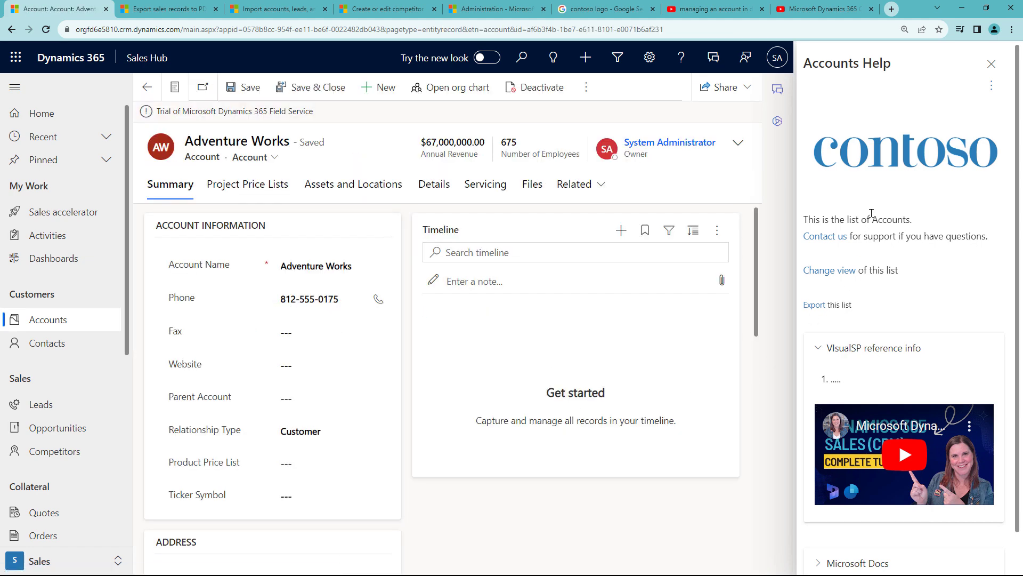
pyautogui.click(989, 65)
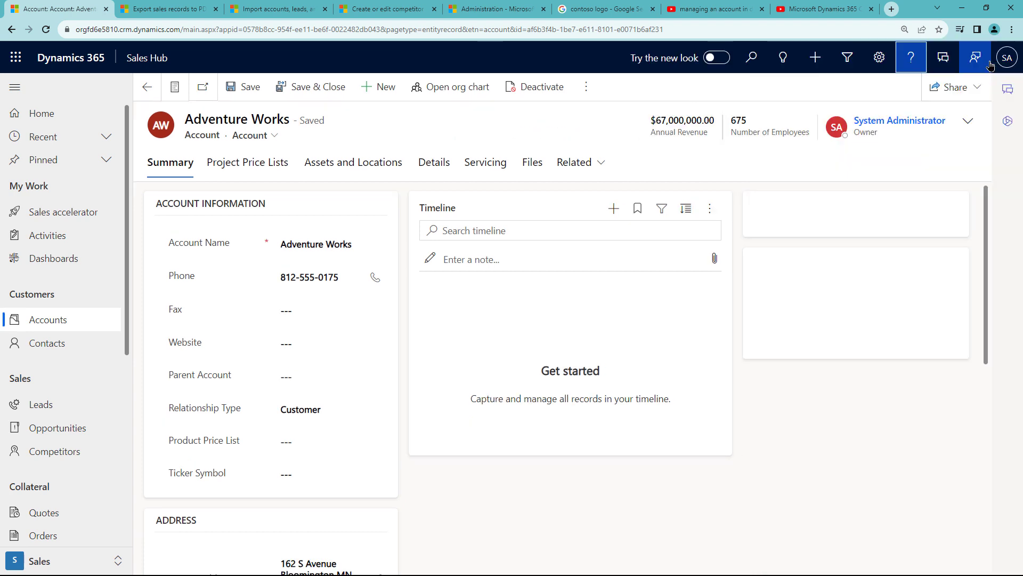
pyautogui.click(912, 59)
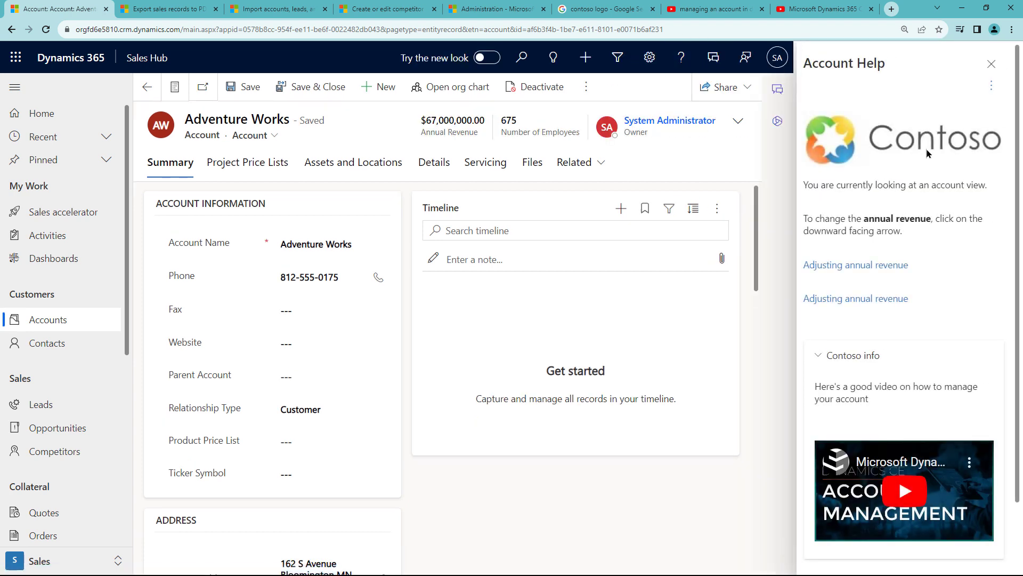
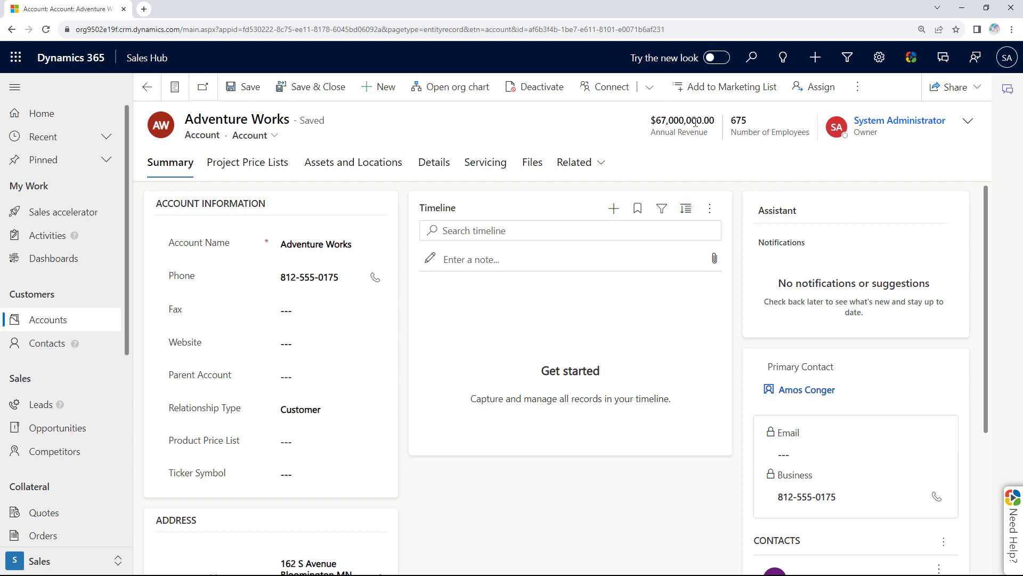
# Open the VisualSP help panel beside the Adventure Works account record.
pyautogui.click(912, 58)
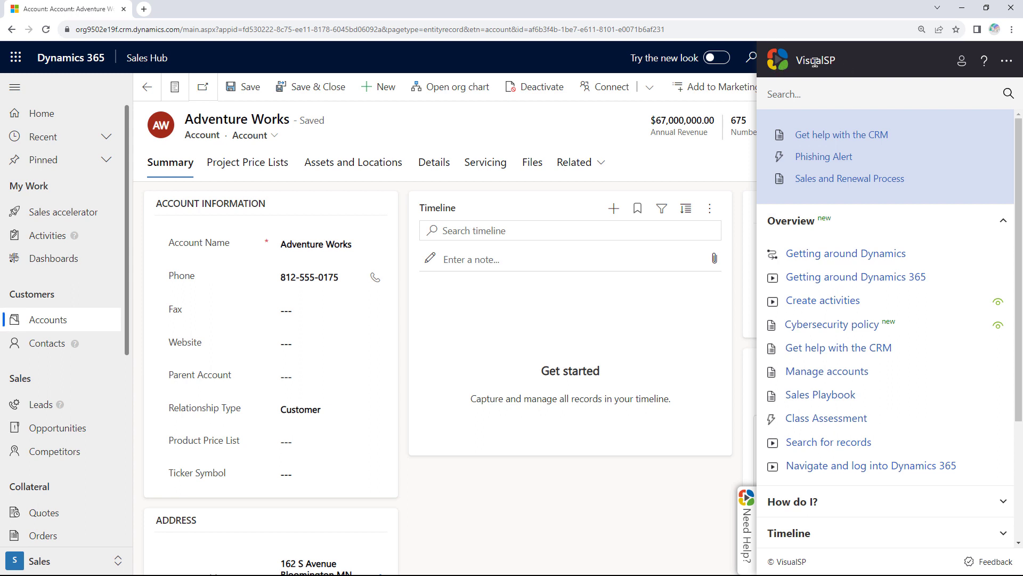
# Search VisualSP help for 'annua' and launch the Adjust Annual Revenue walkthrough.
pyautogui.click(840, 92)
pyautogui.write('annua')
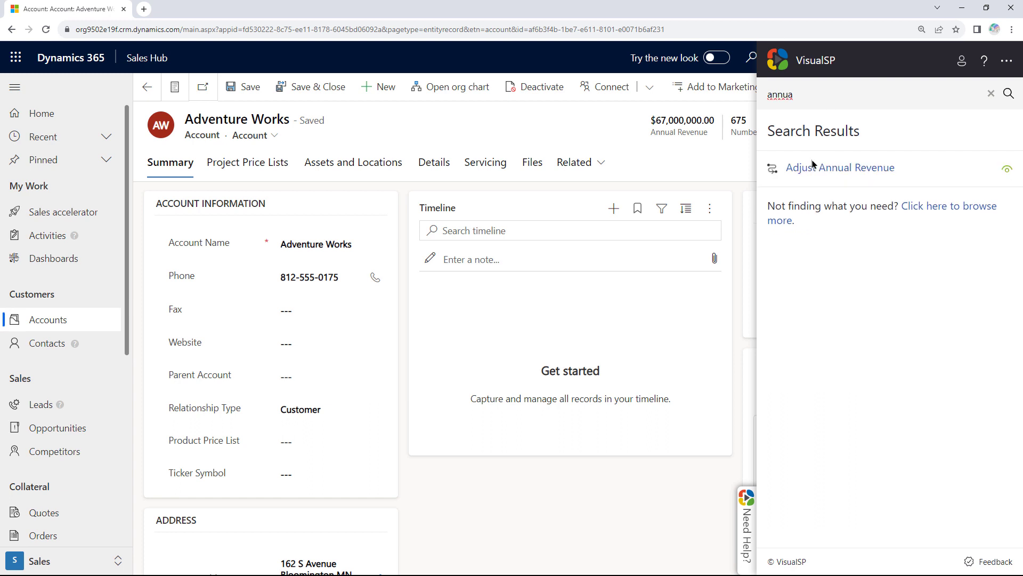
pyautogui.click(848, 169)
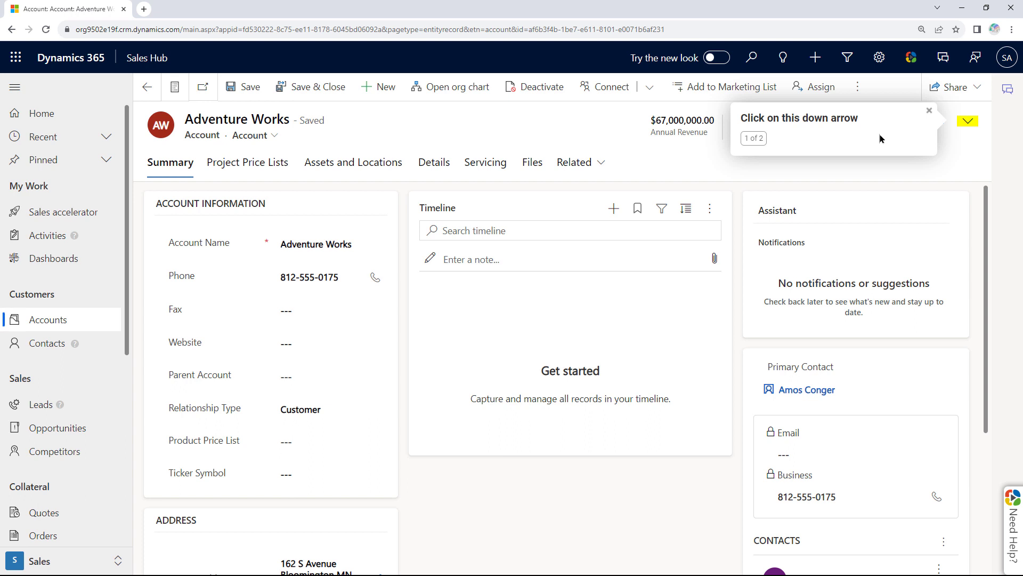
# Change the header's Annual Revenue from $67,000,000.00 to $70,000,000.00.
pyautogui.click(969, 122)
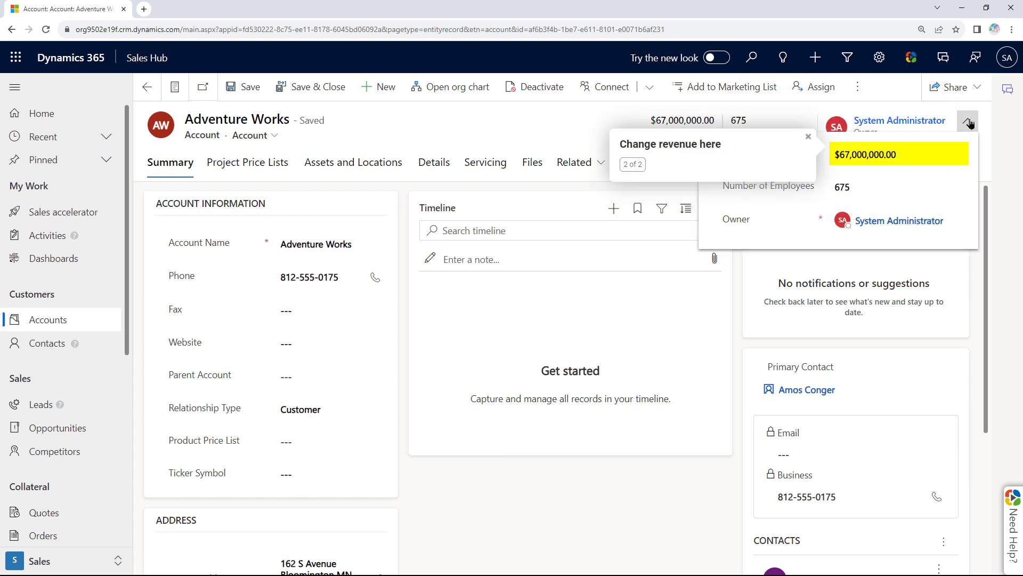
pyautogui.click(900, 155)
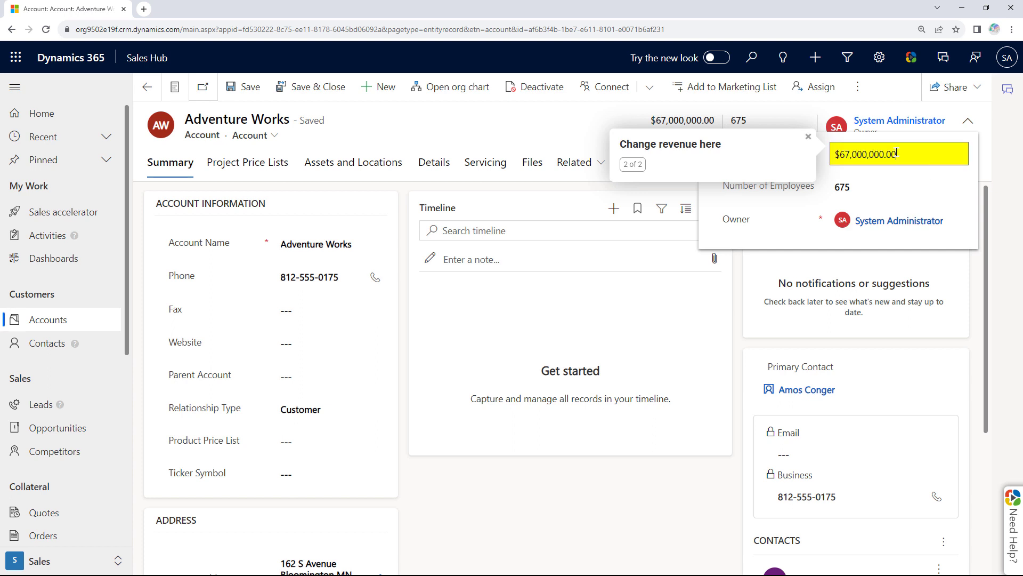
pyautogui.press('Home')
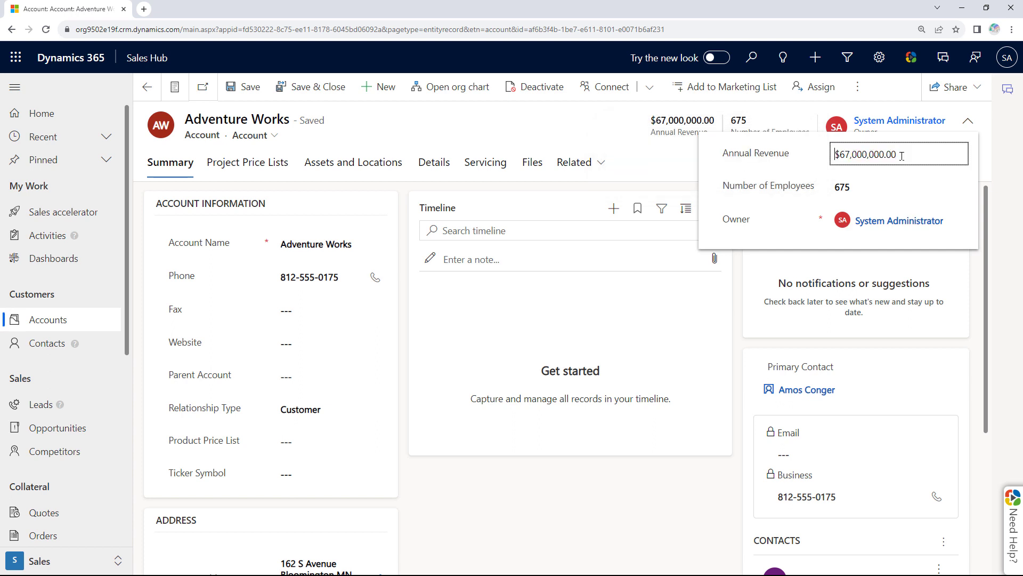
pyautogui.hotkey('shift', 'Right')
pyautogui.hotkey('shift', 'Right')
pyautogui.write('70')
pyautogui.click(1003, 163)
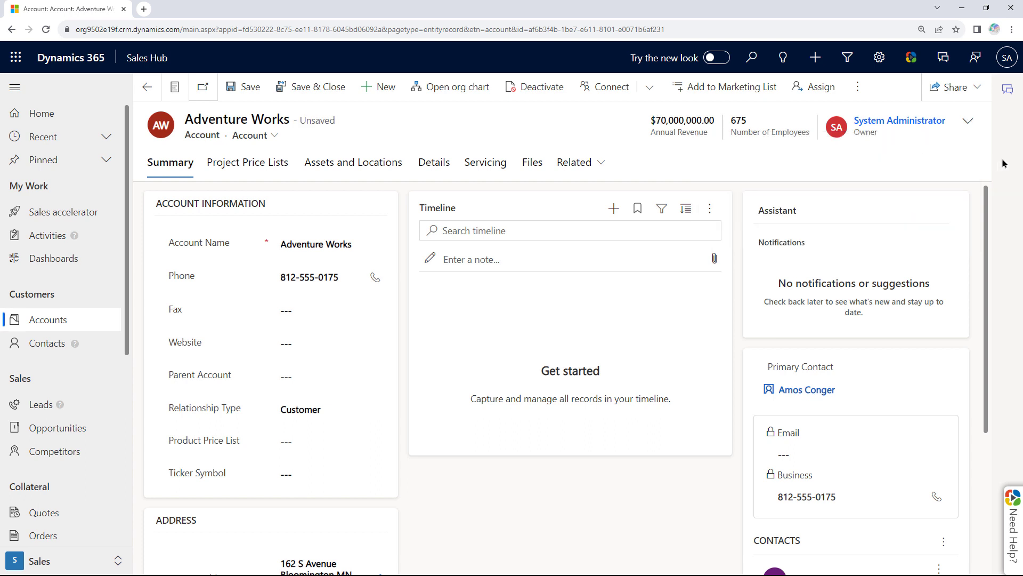
# Reopen the VisualSP help and read the Cybersecurity policy article.
pyautogui.click(917, 66)
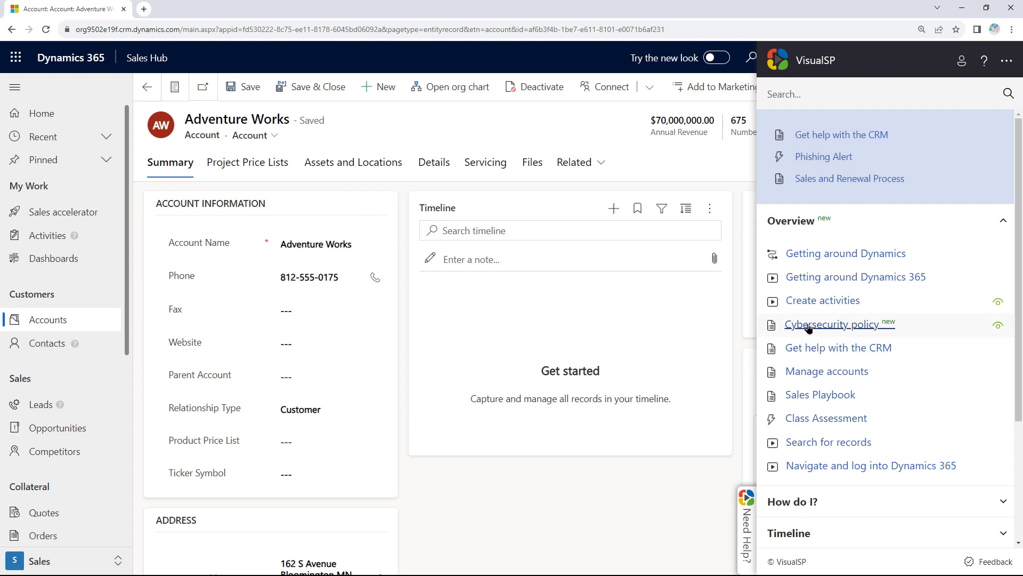
pyautogui.click(826, 322)
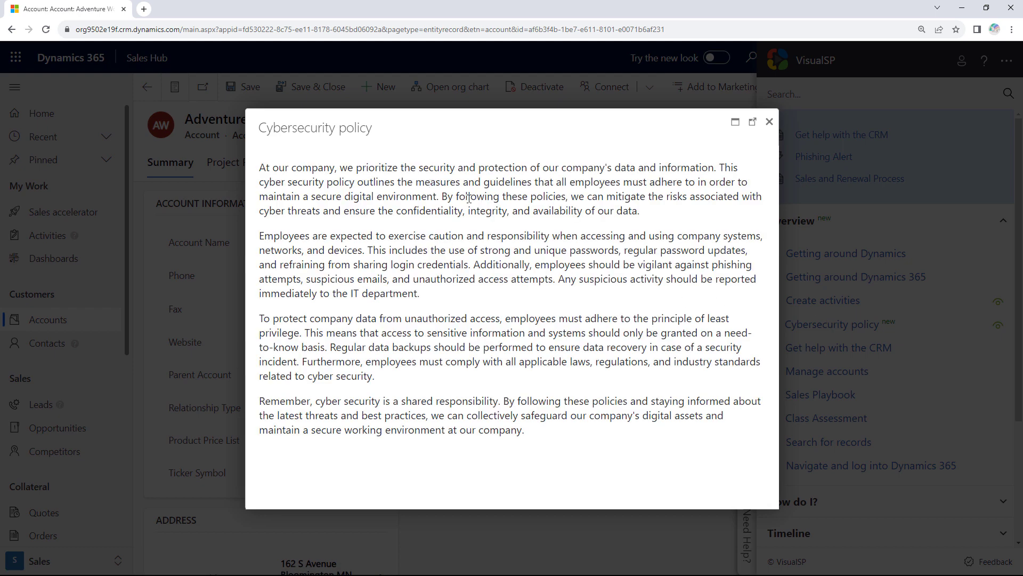
pyautogui.click(769, 123)
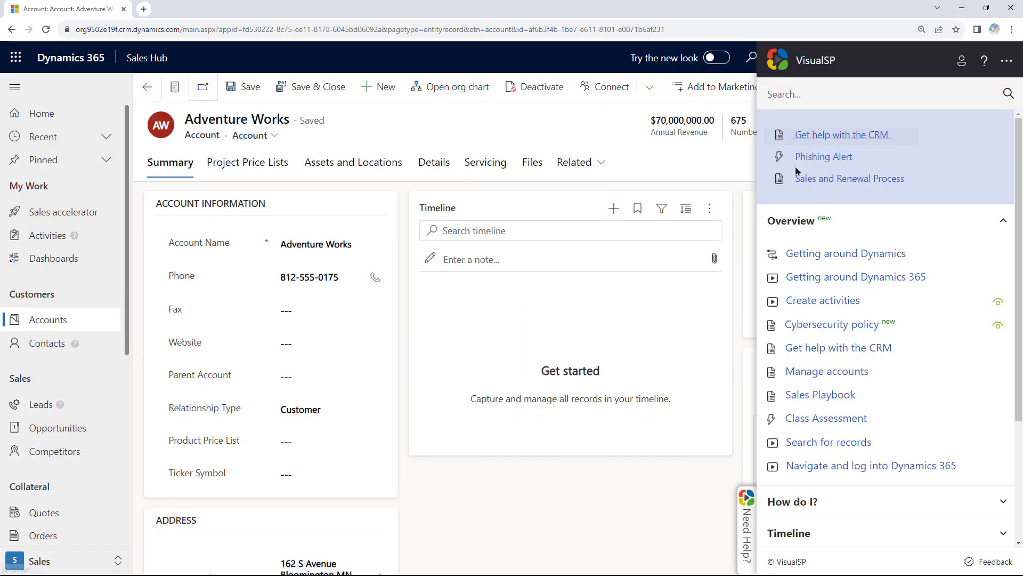
# Read the Manage accounts help article, then scroll further down the help list.
pyautogui.click(829, 371)
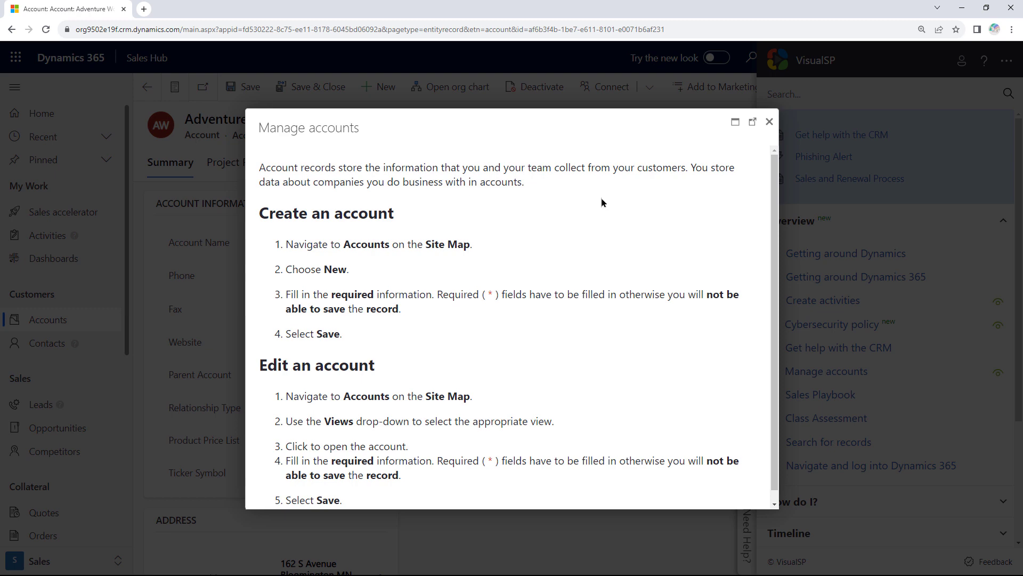
pyautogui.click(769, 122)
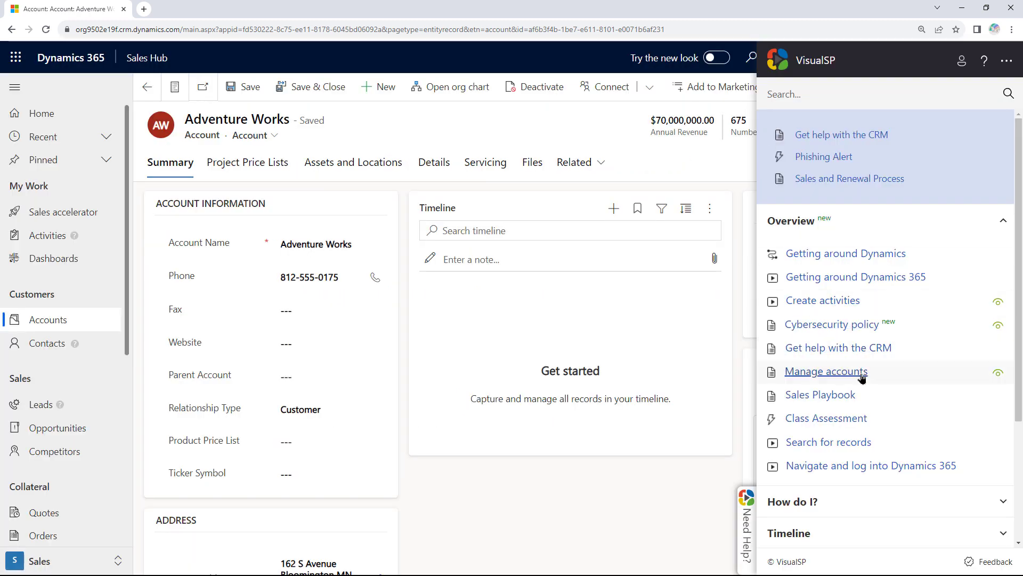
pyautogui.scroll(-1, 853, 378)
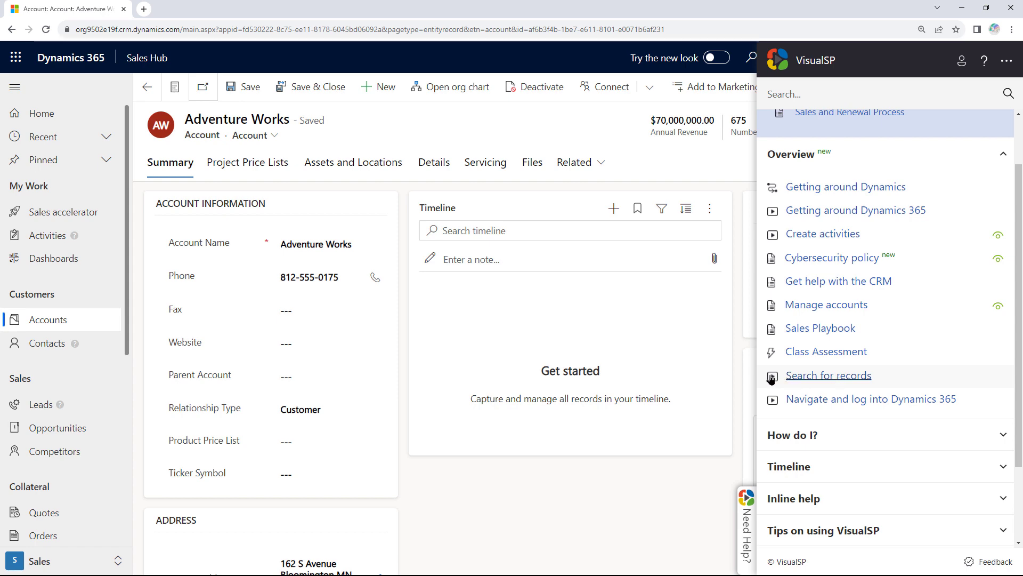
# Watch the muted Search for records video in a pop-out window, then close the help panel.
pyautogui.click(809, 376)
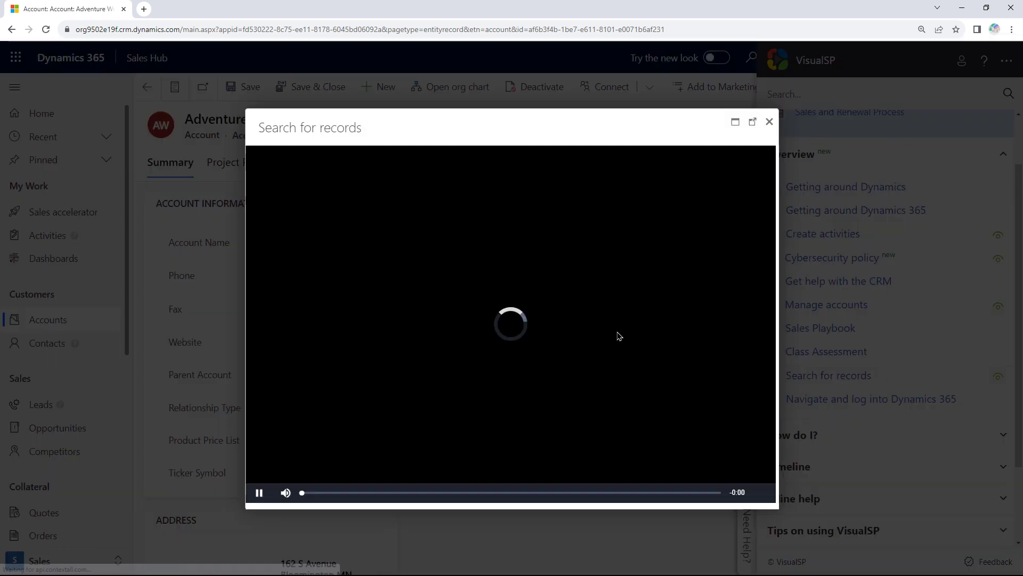
pyautogui.click(286, 492)
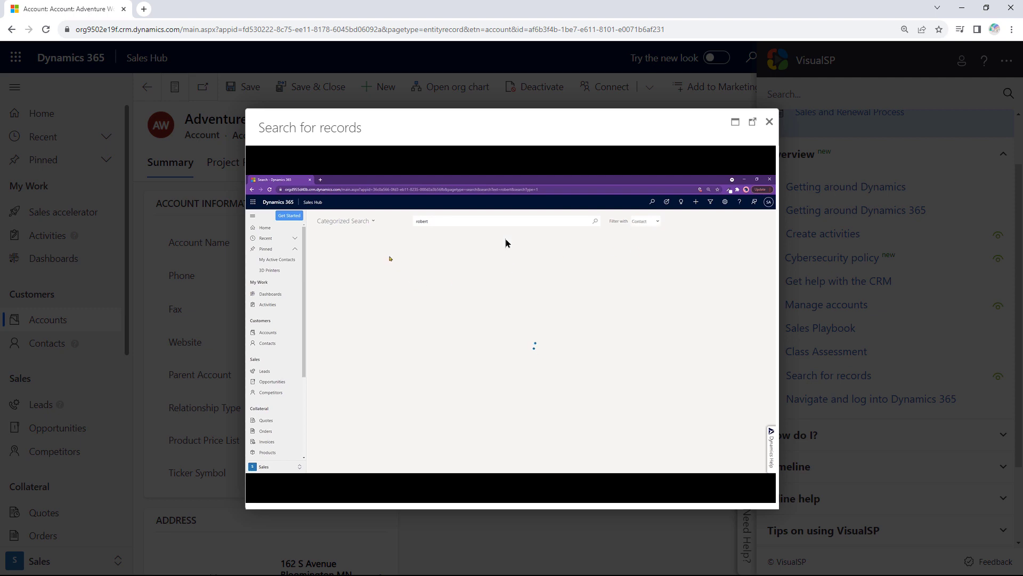
pyautogui.click(751, 124)
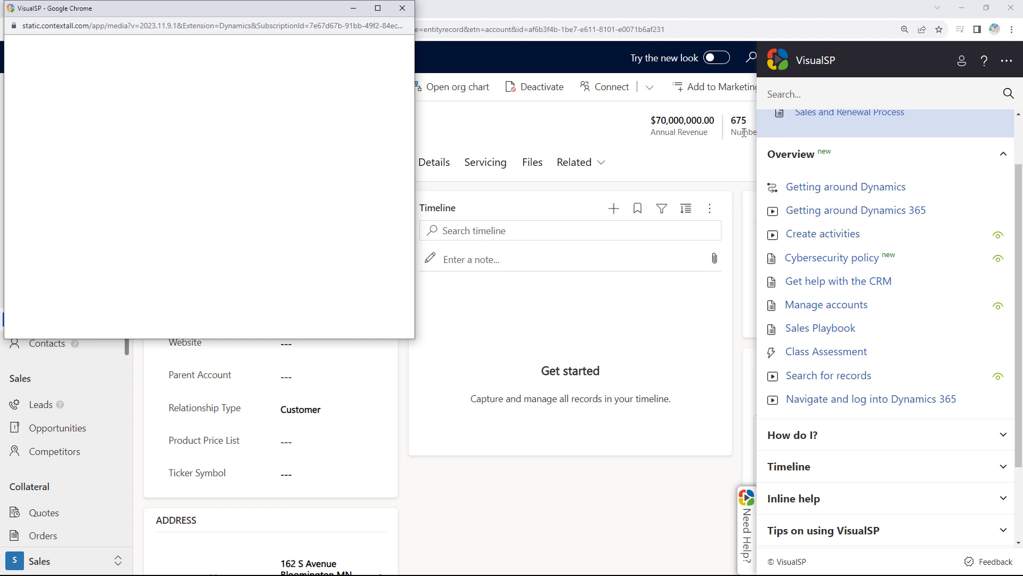
pyautogui.moveTo(244, 16); pyautogui.dragTo(333, 67)
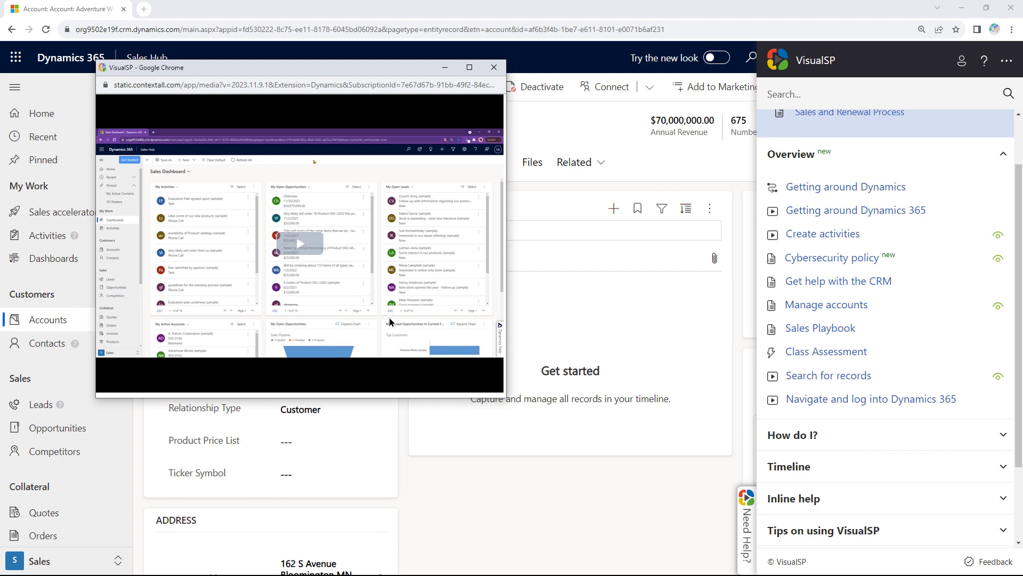
pyautogui.click(494, 67)
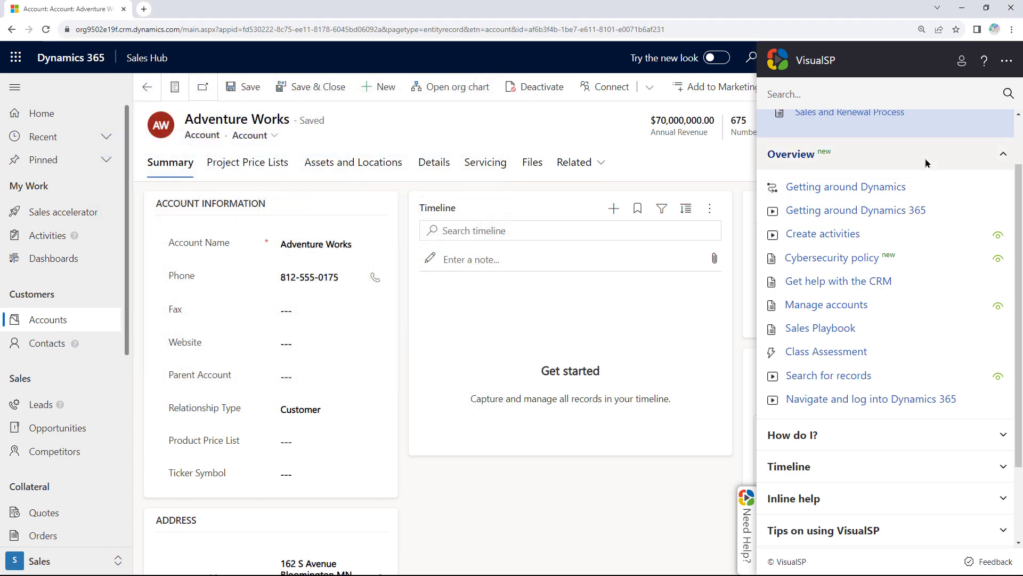
pyautogui.scroll(2, 900, 245)
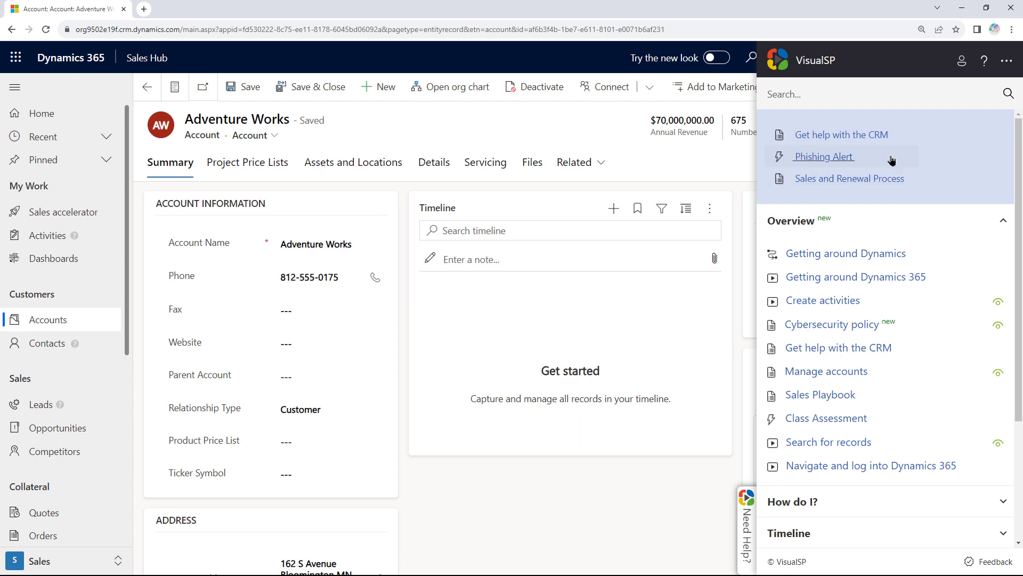
pyautogui.click(581, 131)
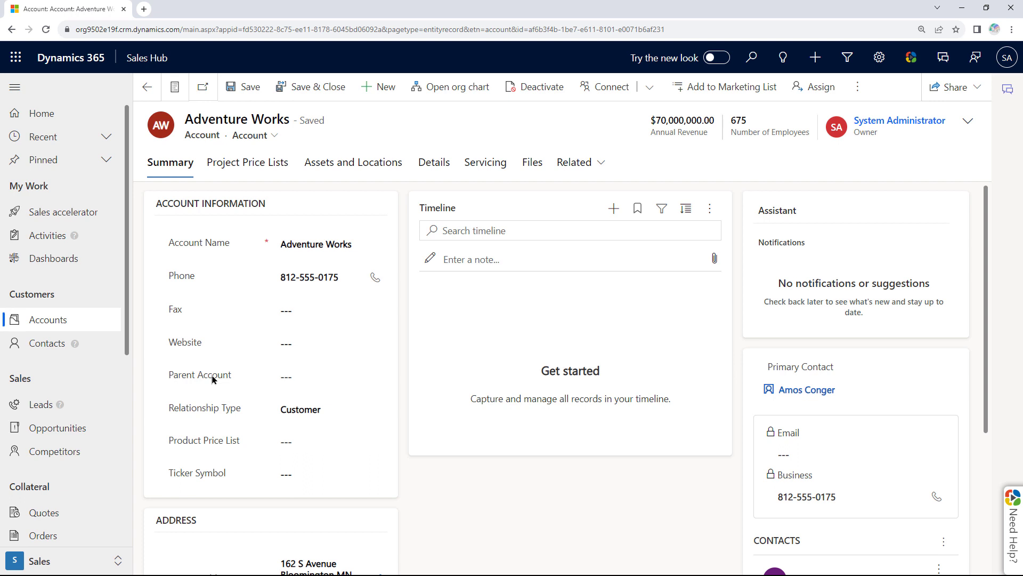
pyautogui.moveTo(80, 330)
pyautogui.mouseDown()
pyautogui.moveTo(88, 369)
pyautogui.moveTo(75, 329)
pyautogui.mouseUp()
pyautogui.moveTo(64, 386); pyautogui.dragTo(76, 390)
pyautogui.moveTo(84, 224)
pyautogui.mouseDown()
pyautogui.moveTo(83, 250)
pyautogui.moveTo(92, 227)
pyautogui.mouseUp()
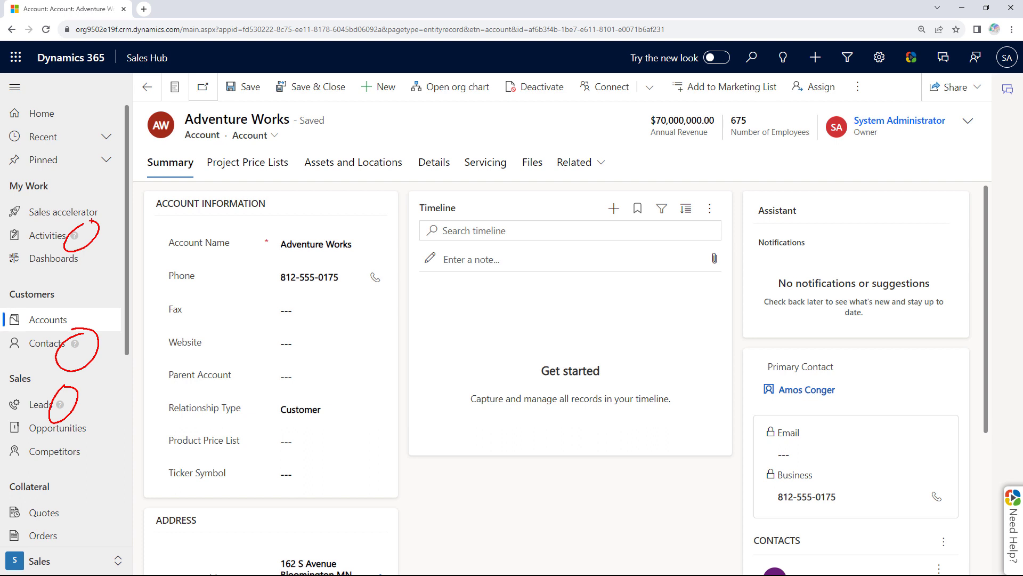
pyautogui.press('Escape')
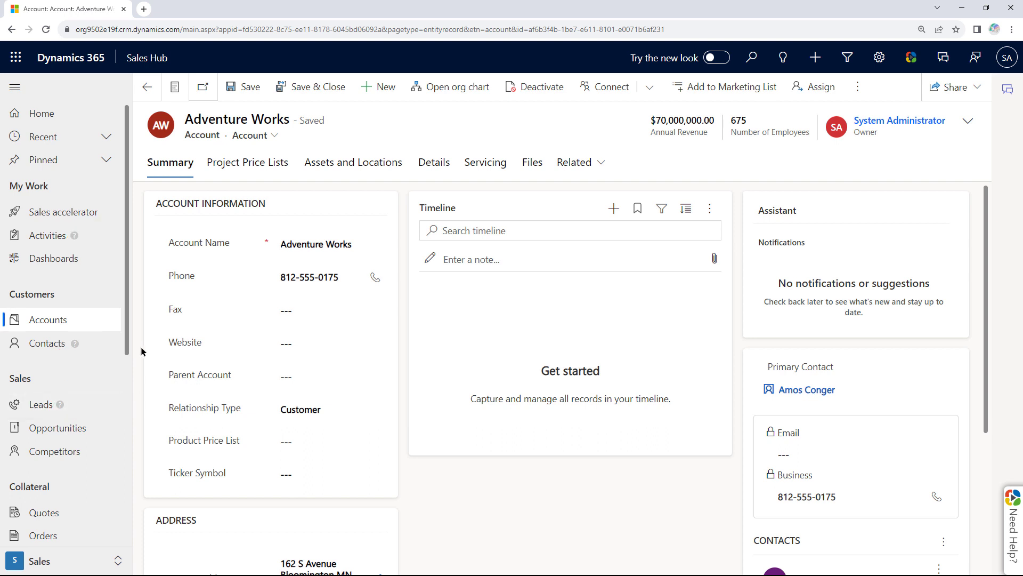
pyautogui.click(75, 347)
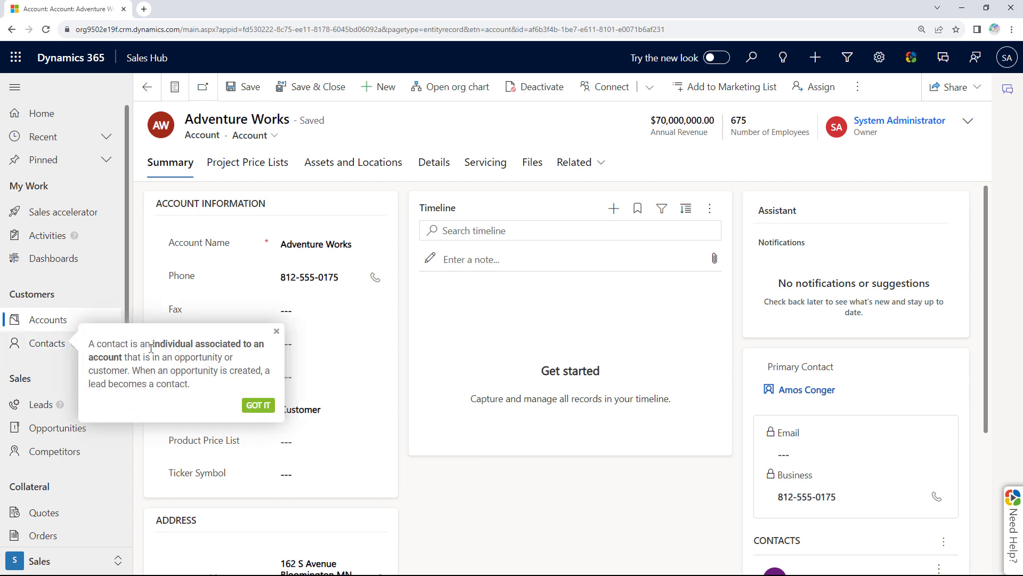
pyautogui.click(259, 406)
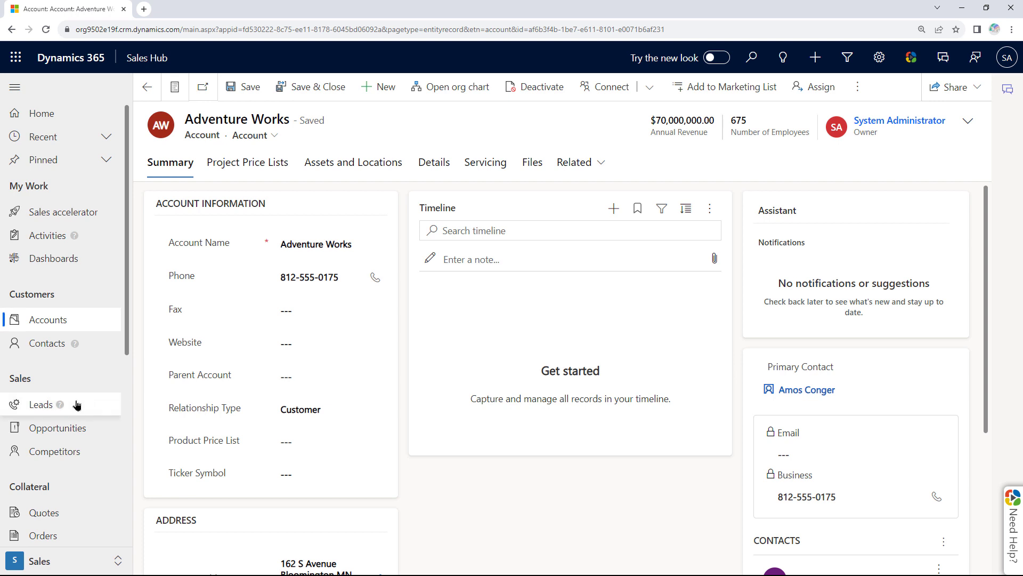
pyautogui.click(60, 405)
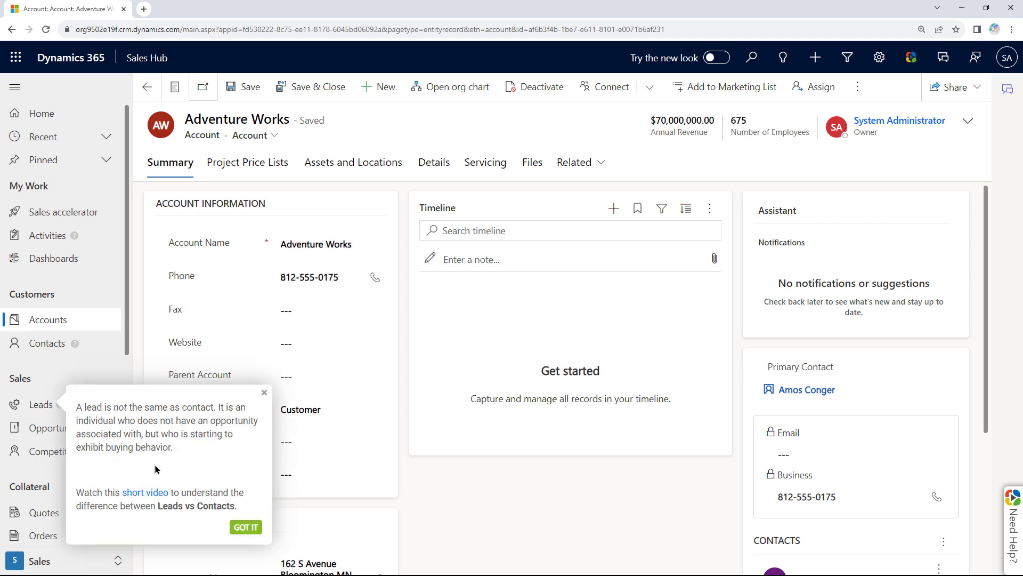
pyautogui.click(140, 493)
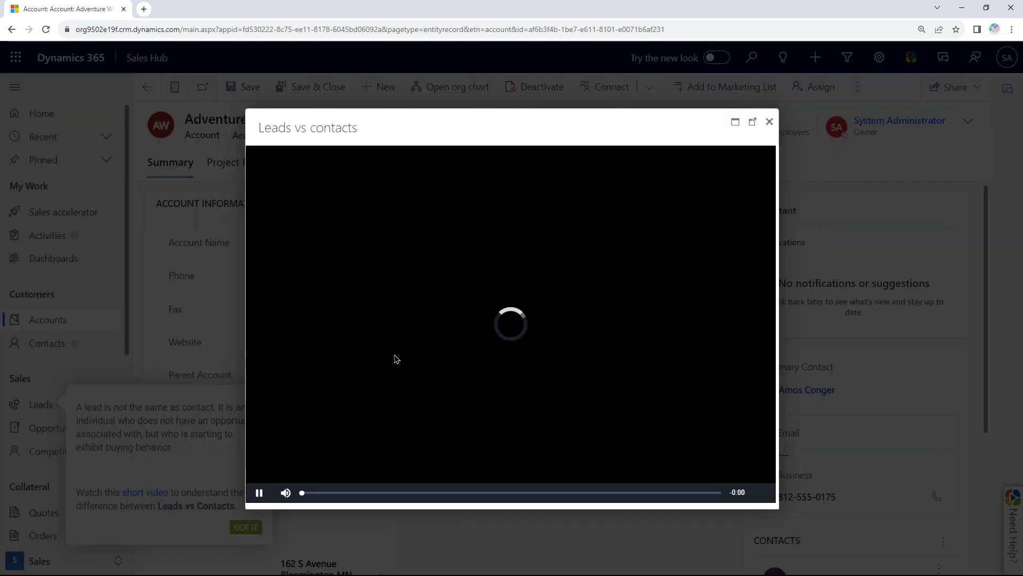
pyautogui.click(259, 493)
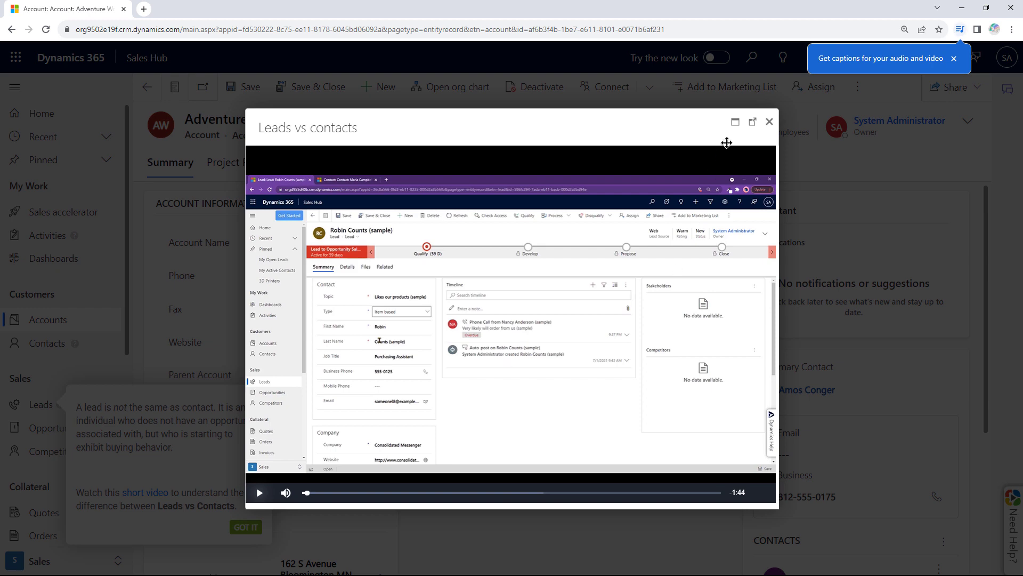
pyautogui.click(769, 122)
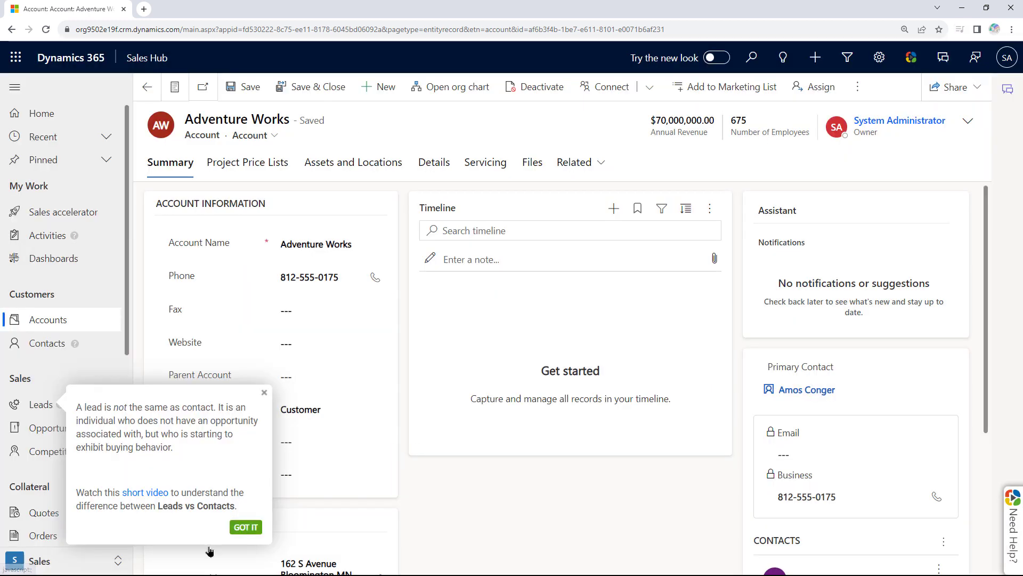
pyautogui.click(246, 526)
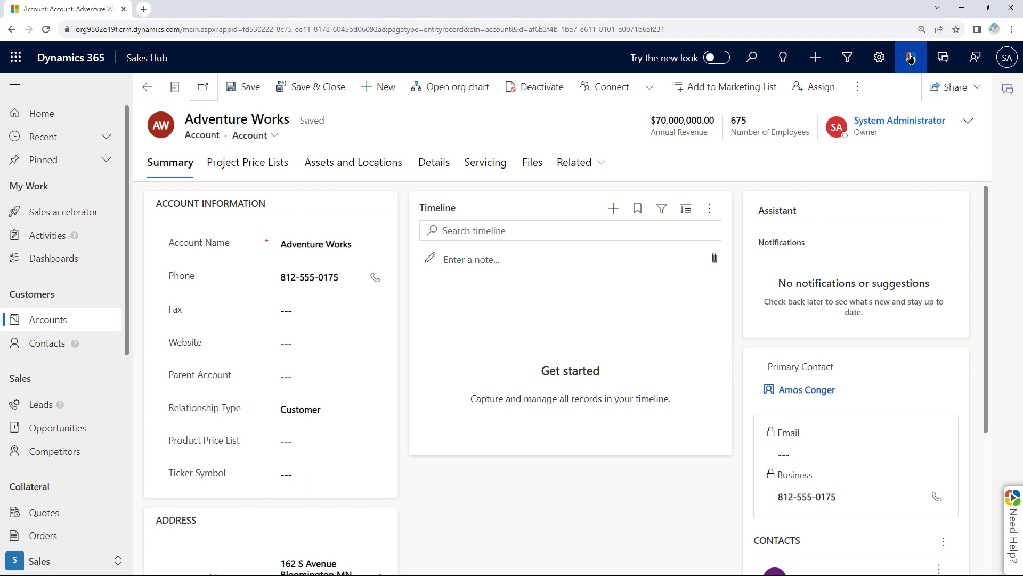
# Move the floating help launcher aside, open the help panel and enable Edit Mode.
pyautogui.moveTo(1019, 520); pyautogui.dragTo(628, 574)
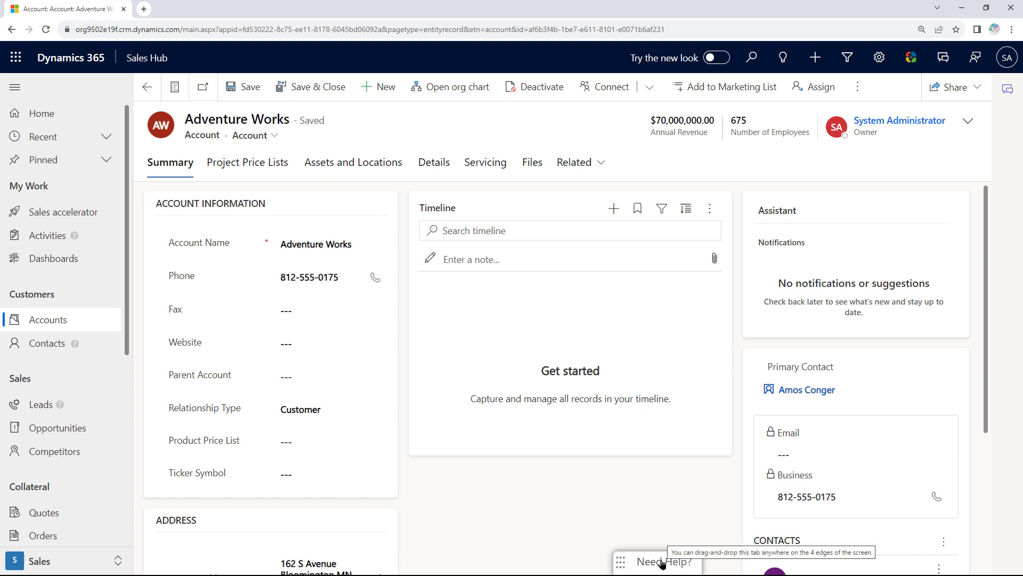
pyautogui.moveTo(669, 563); pyautogui.dragTo(930, 568)
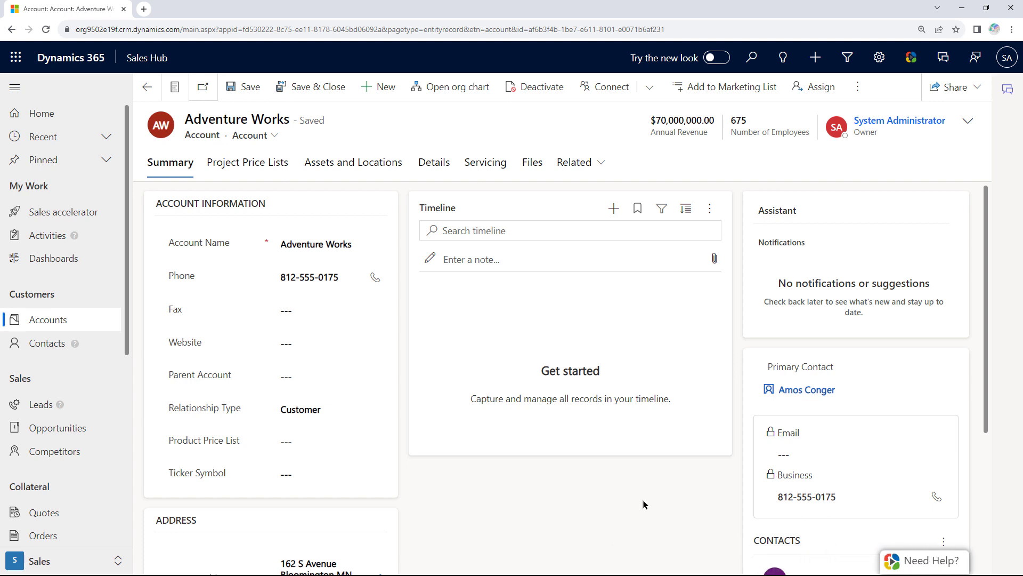
pyautogui.click(939, 568)
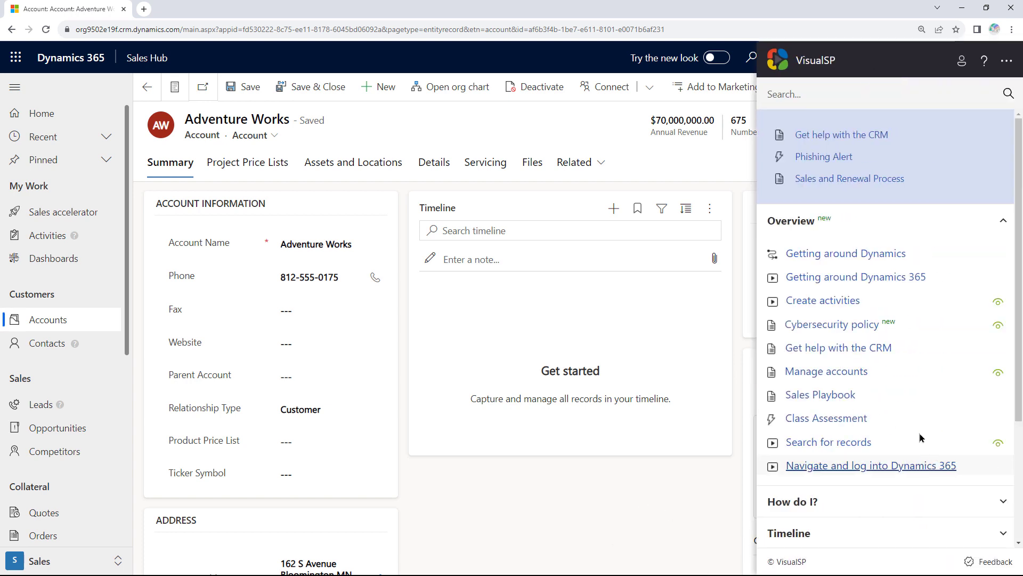
pyautogui.click(1005, 63)
pyautogui.click(946, 155)
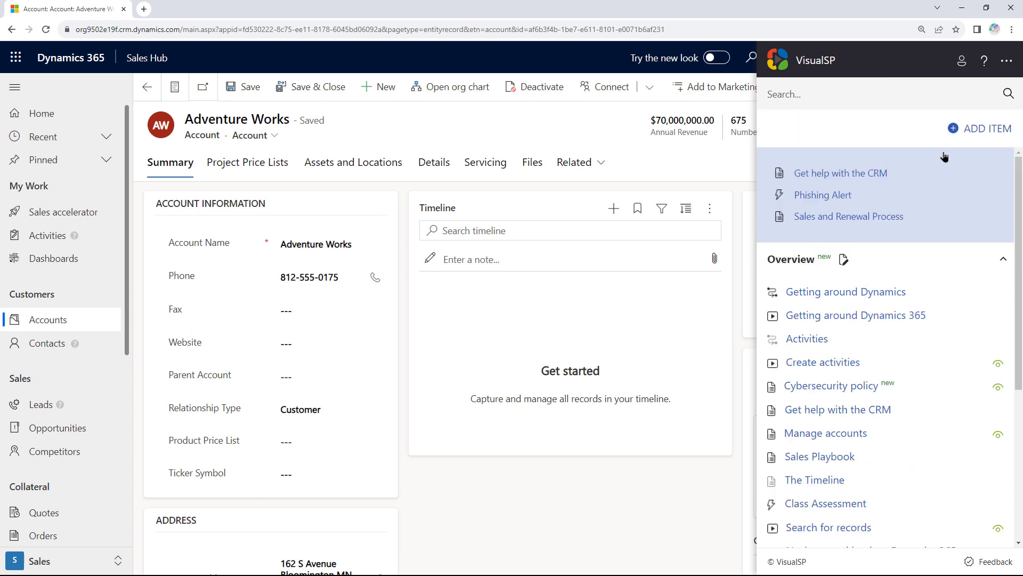
# Add a new help item and browse its template cards.
pyautogui.click(980, 136)
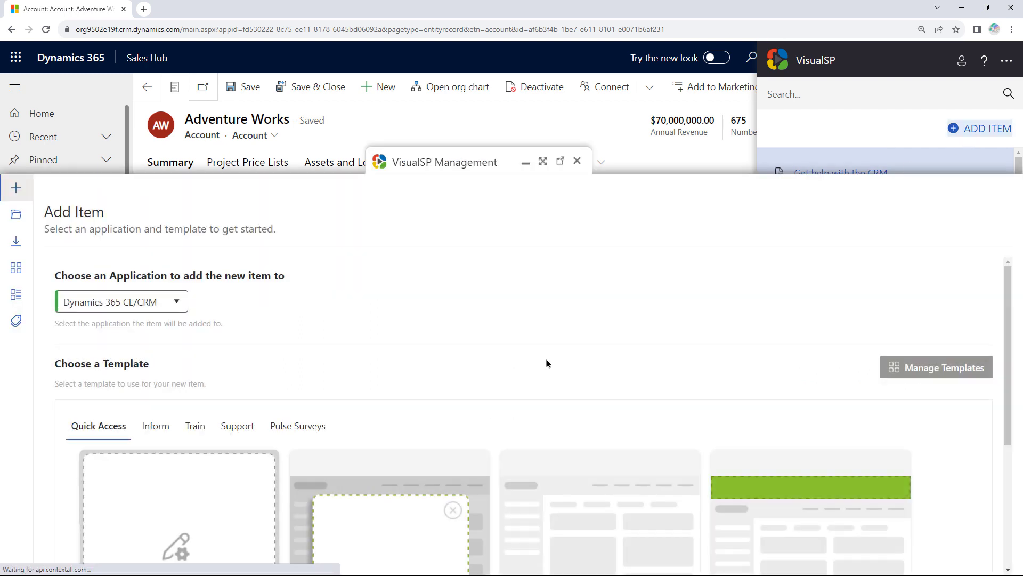
pyautogui.scroll(-2, 481, 315)
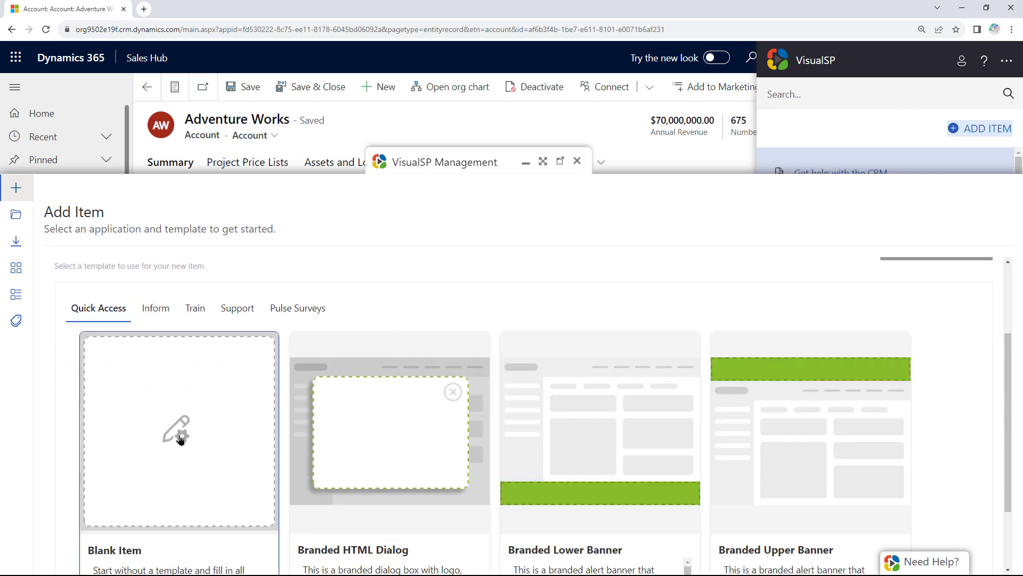
pyautogui.scroll(-2, 726, 436)
pyautogui.scroll(2, 701, 422)
# Start from Blank Item and set its Viewer/Media Type to Walkthrough.
pyautogui.click(180, 429)
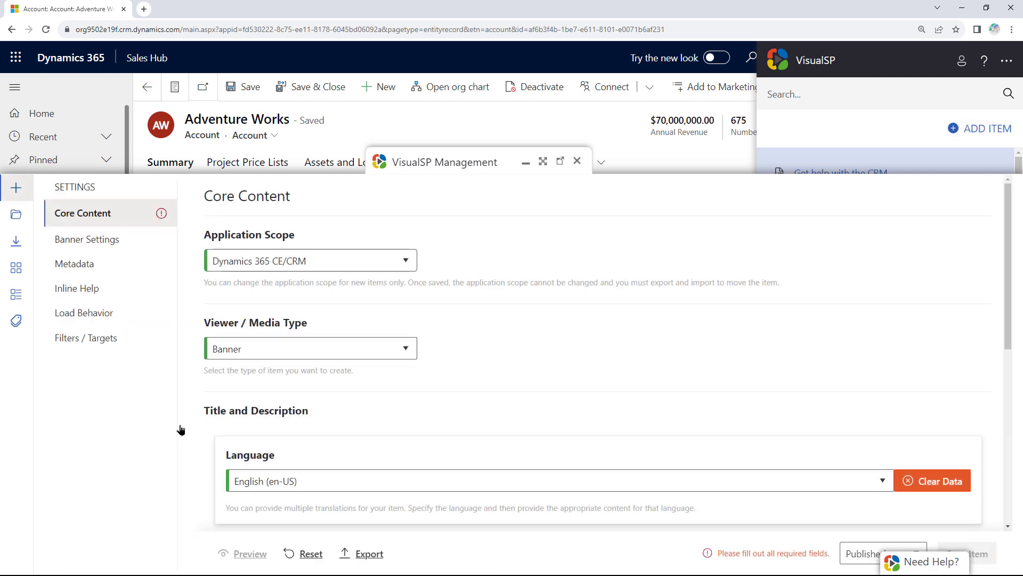
pyautogui.click(340, 352)
pyautogui.scroll(-1, 285, 457)
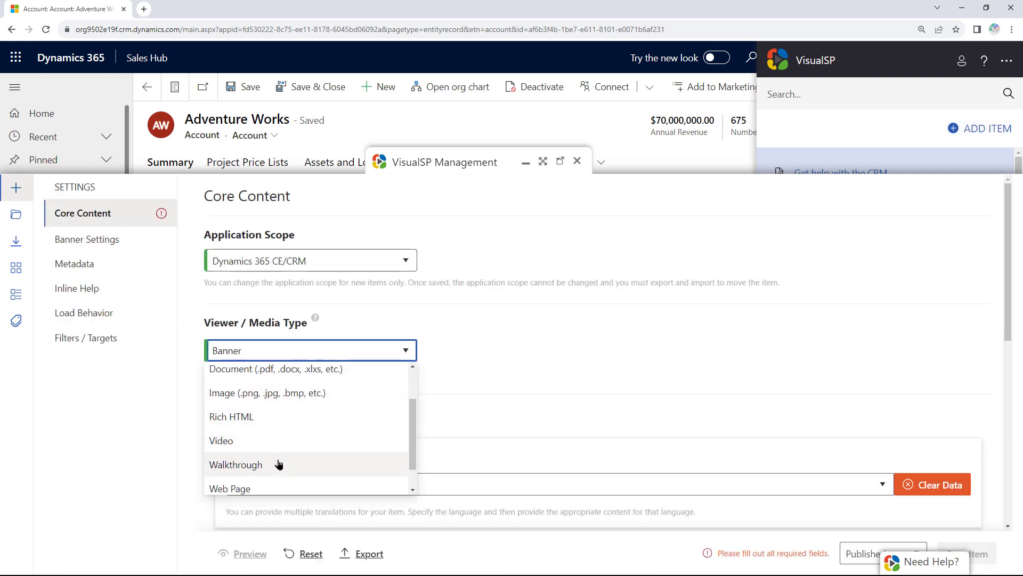
pyautogui.click(279, 464)
# Title the walkthrough's first step 'Change revenue here'.
pyautogui.click(83, 265)
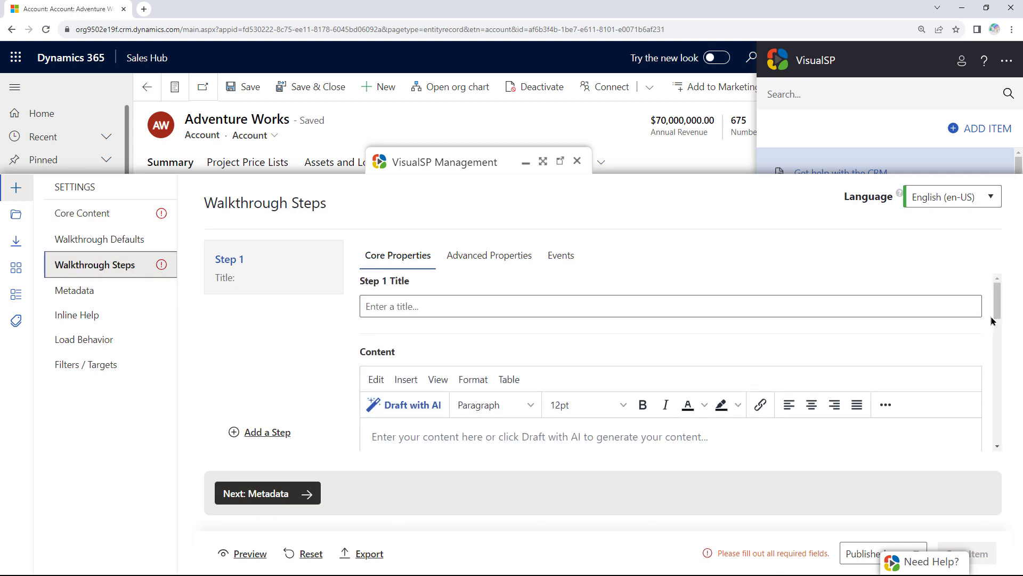
pyautogui.click(921, 299)
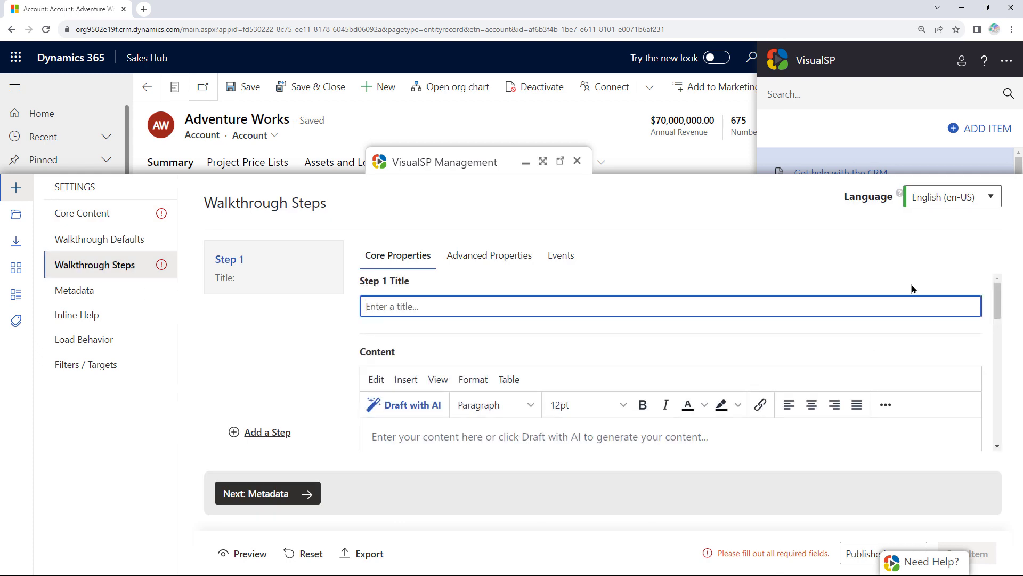
pyautogui.write('Change reve')
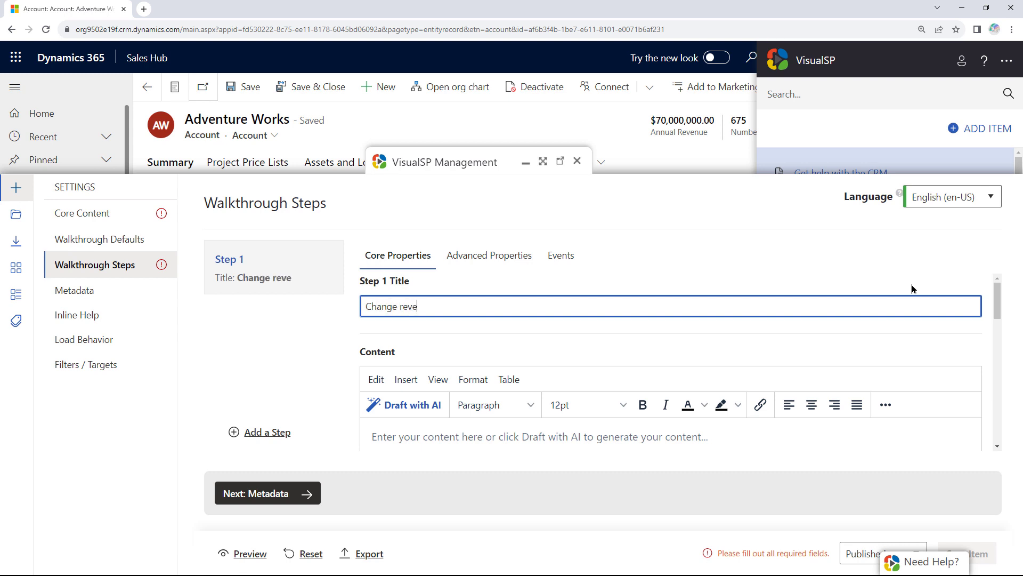
pyautogui.write('nue he')
pyautogui.press('BackSpace')
pyautogui.write('ere')
# Target the step at the record header expander.
pyautogui.scroll(-5, 773, 336)
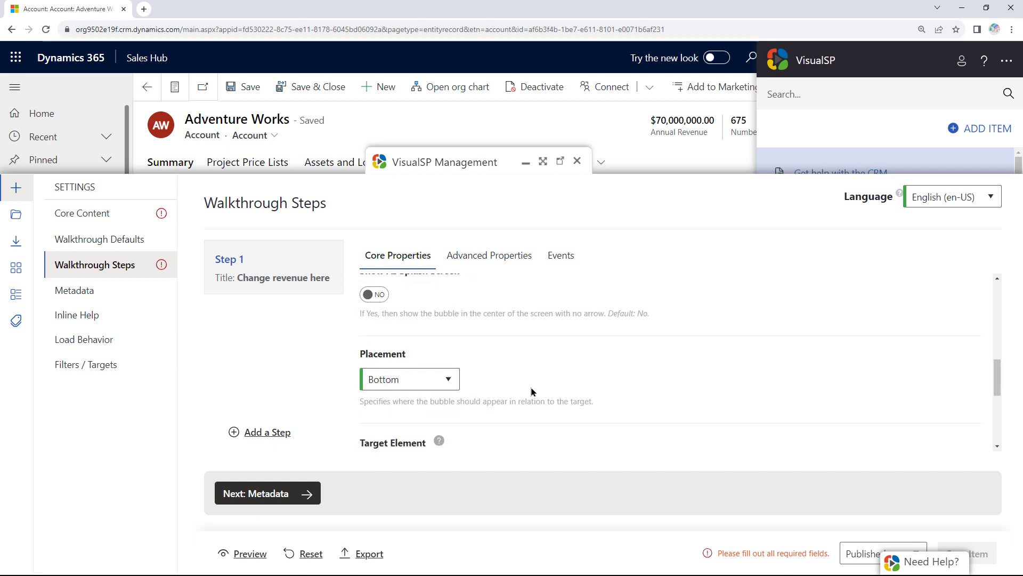
pyautogui.scroll(-2, 423, 399)
pyautogui.click(423, 396)
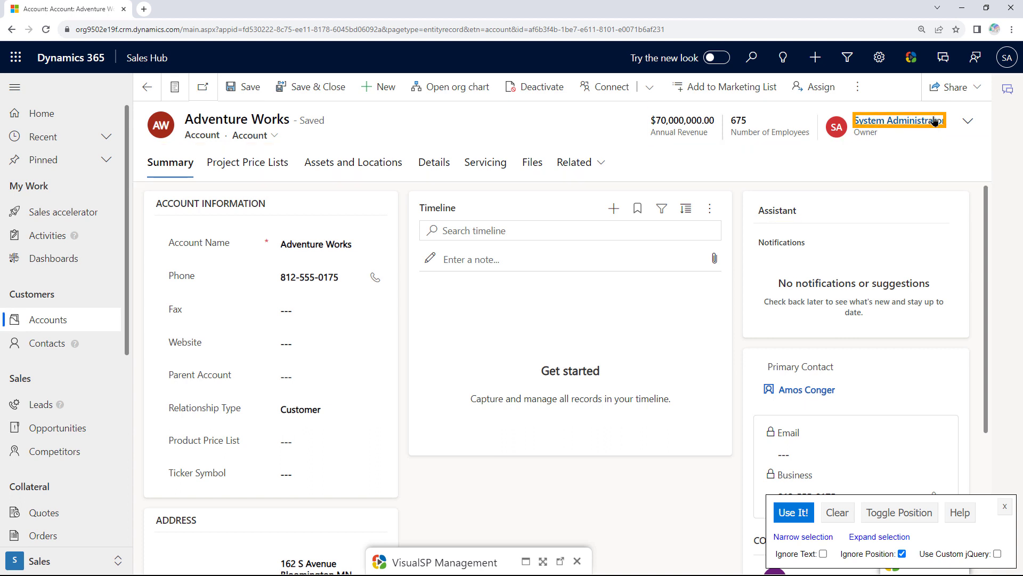
pyautogui.click(969, 128)
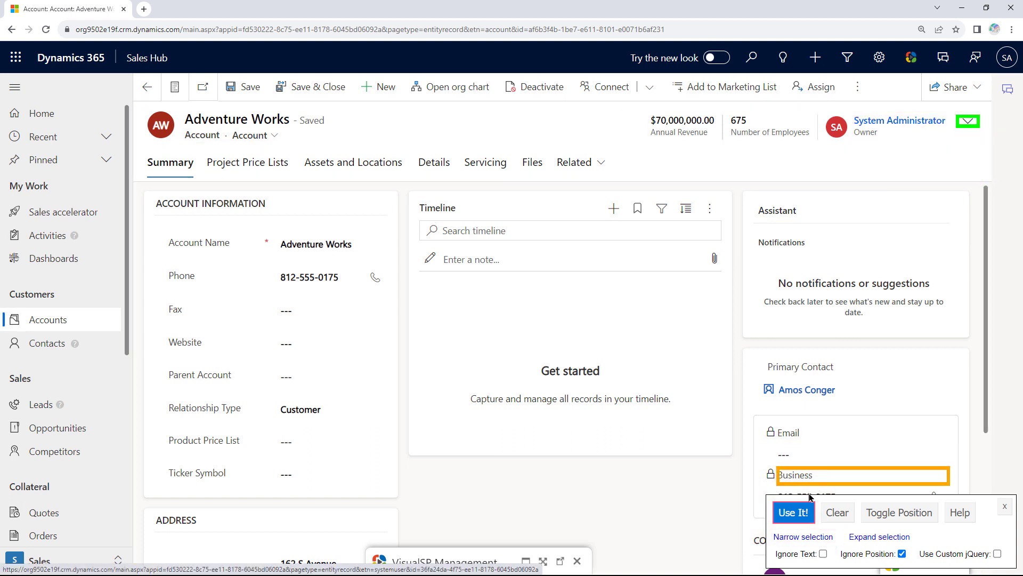
pyautogui.click(793, 512)
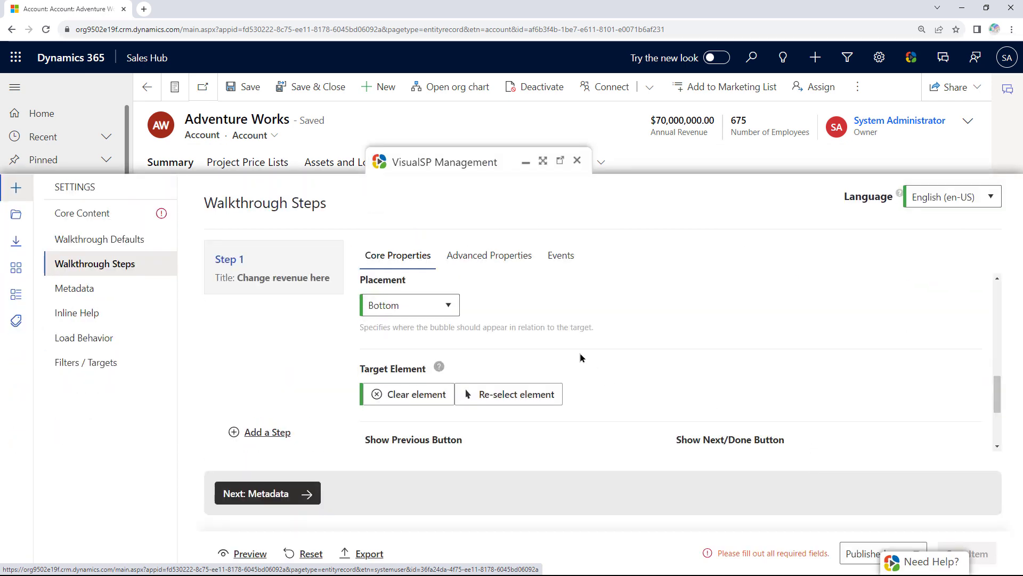
# Place the step bubble Left, add a highlight, and preview the walkthrough.
pyautogui.click(447, 306)
pyautogui.click(427, 332)
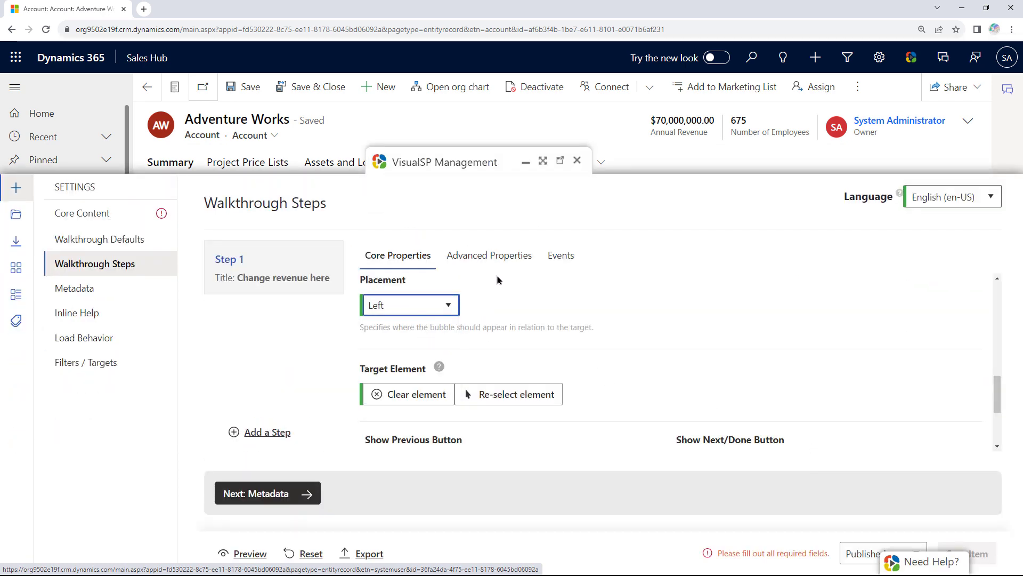
pyautogui.click(489, 256)
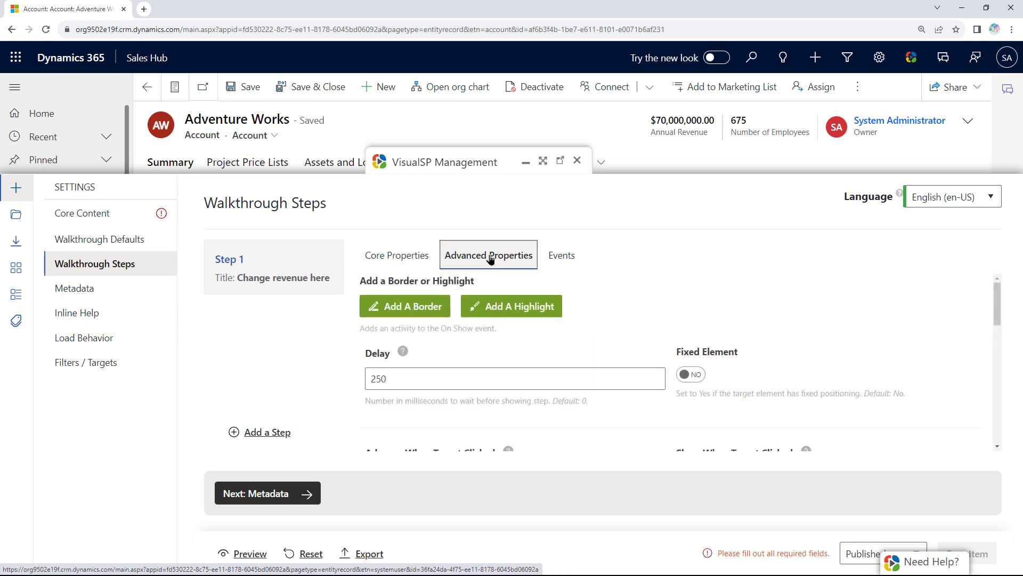
pyautogui.click(522, 308)
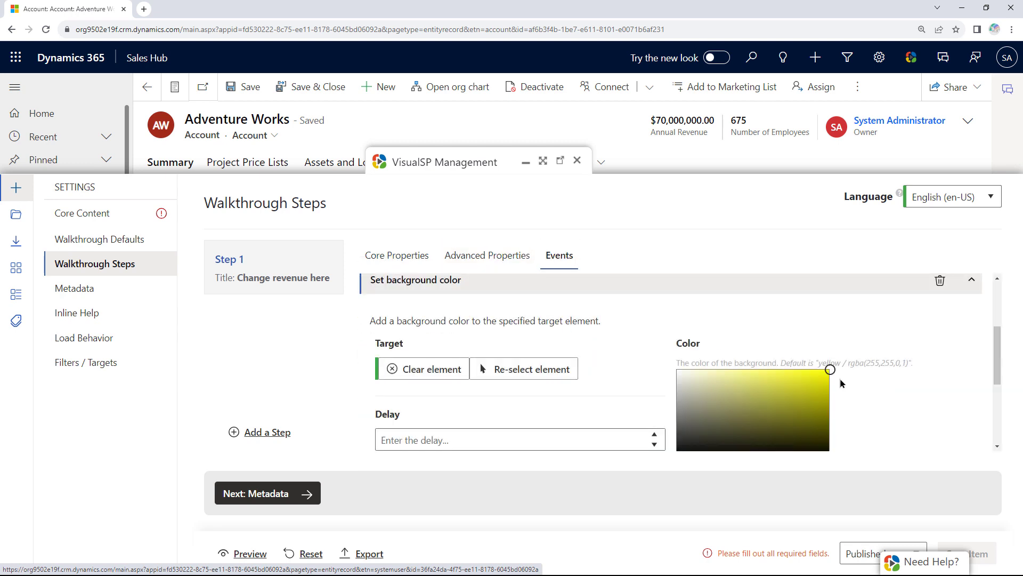
pyautogui.scroll(-1, 833, 375)
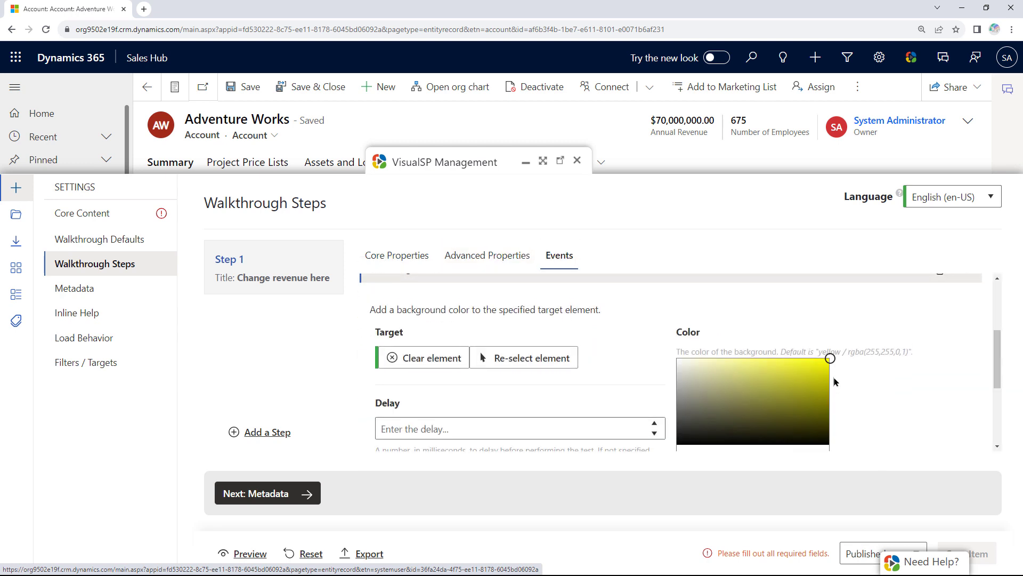
pyautogui.click(242, 552)
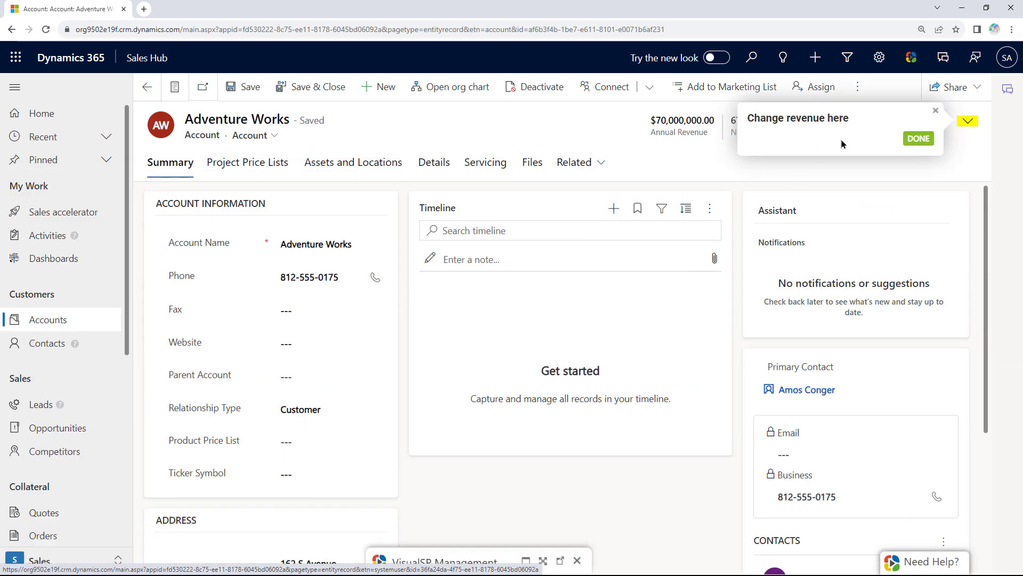
# End the walkthrough preview and close the VisualSP management panel without saving.
pyautogui.click(918, 139)
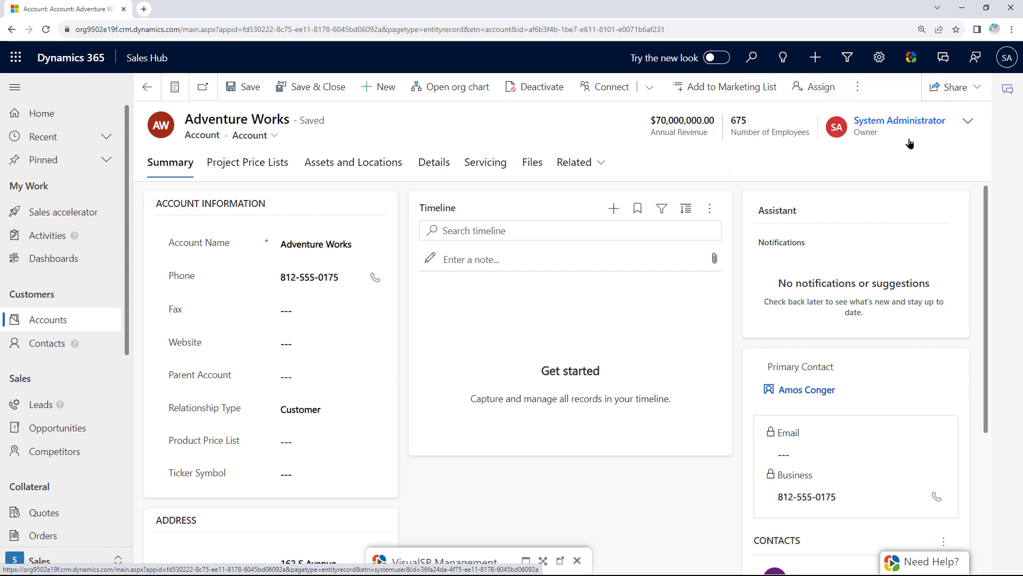
pyautogui.click(967, 123)
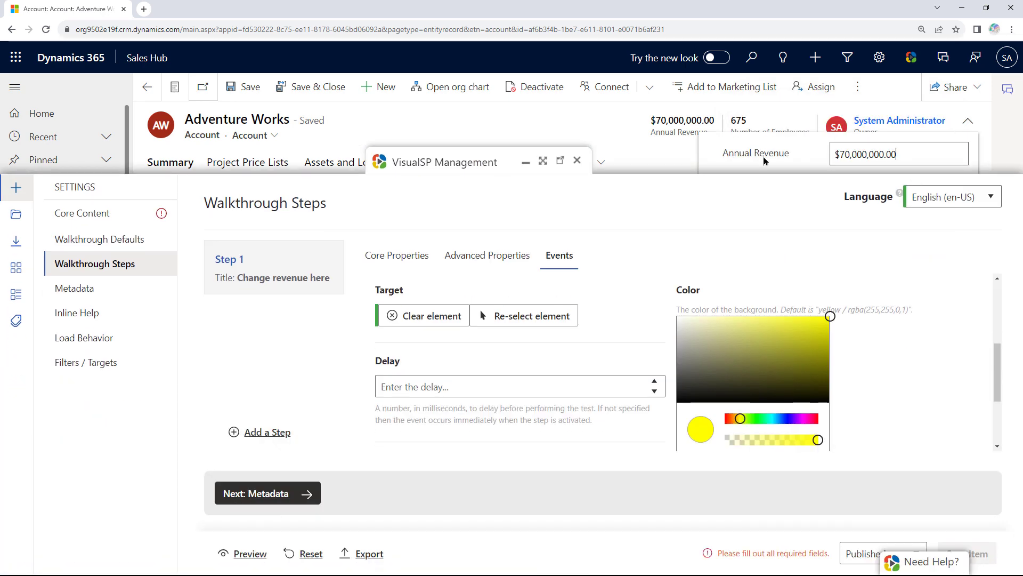
pyautogui.click(578, 162)
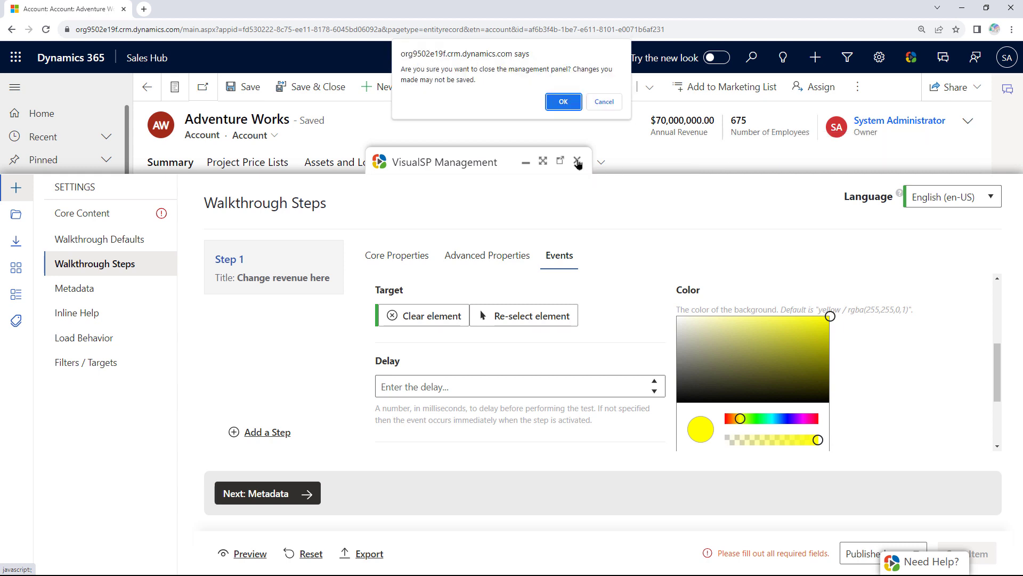
pyautogui.click(575, 105)
pyautogui.click(575, 105)
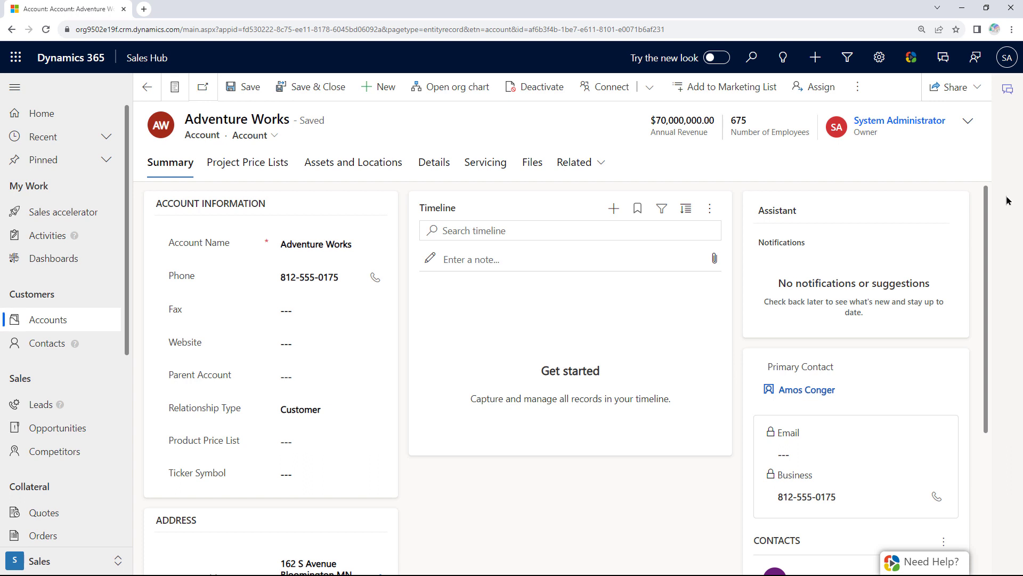
# Open VisualSP usage analytics from the help panel's options.
pyautogui.click(942, 567)
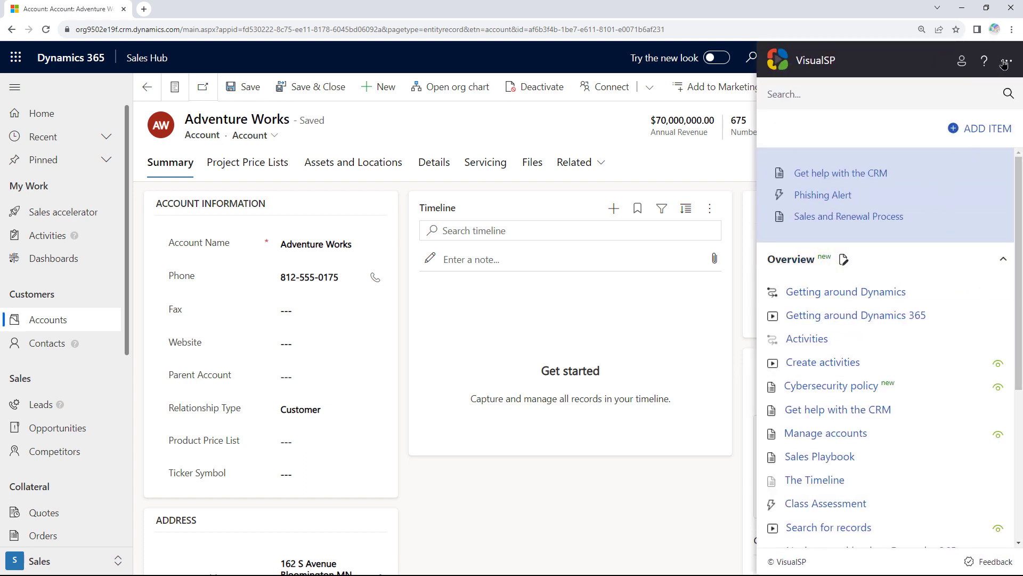
pyautogui.click(1003, 62)
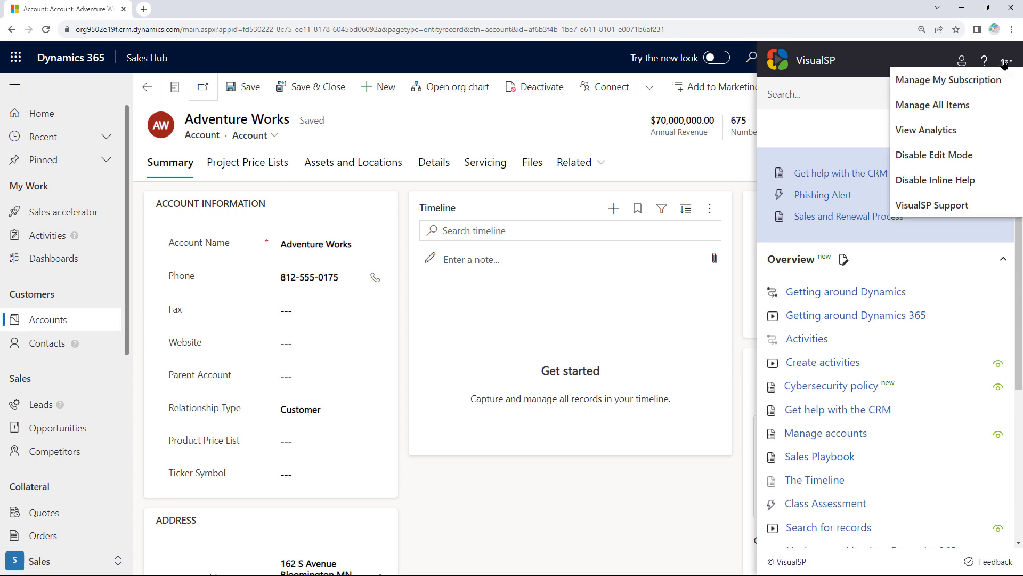
pyautogui.click(930, 129)
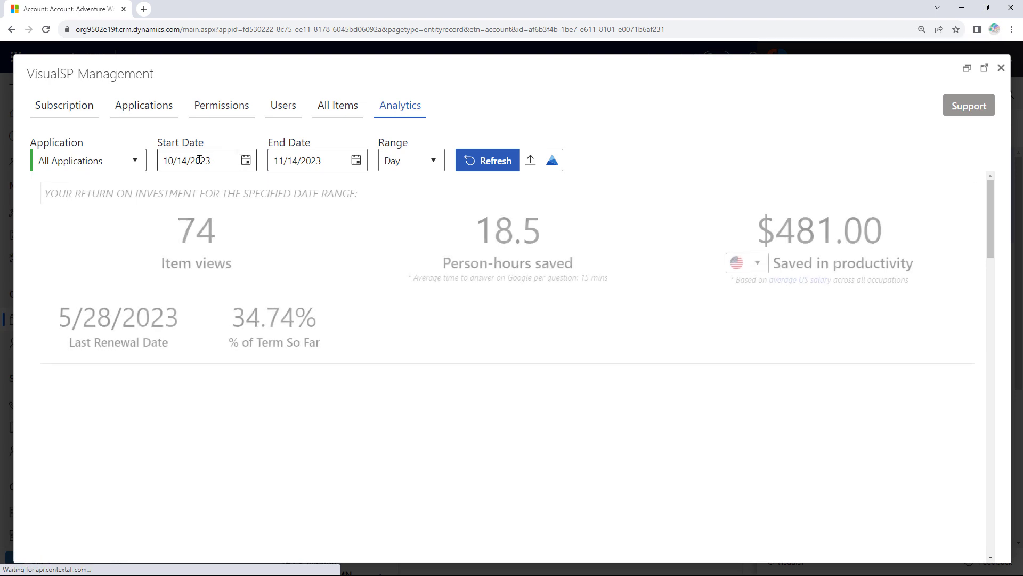
# Set the start month to 7, group by Week, refresh, and scroll to Clicks by User.
pyautogui.click(164, 160)
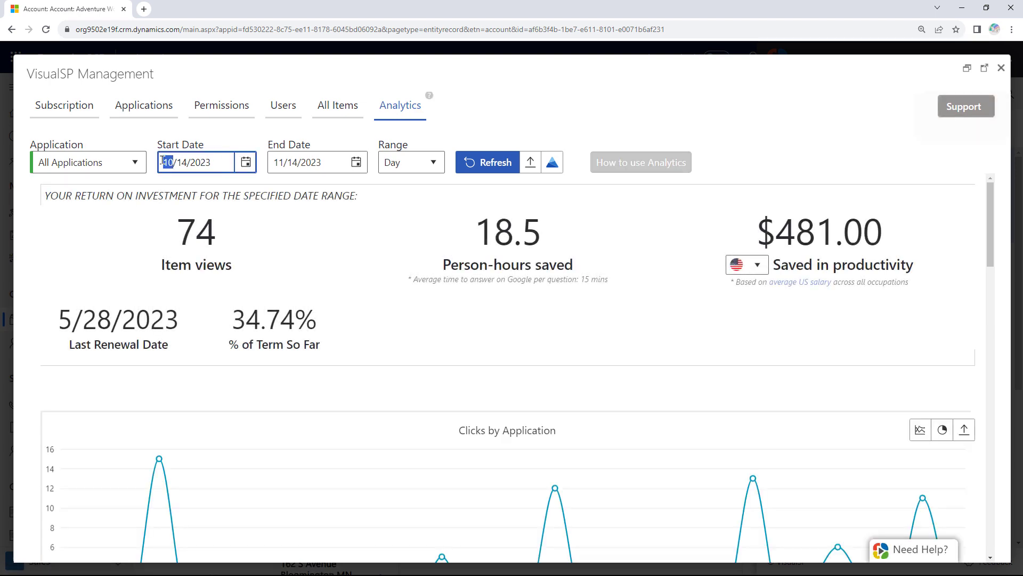
pyautogui.write('7')
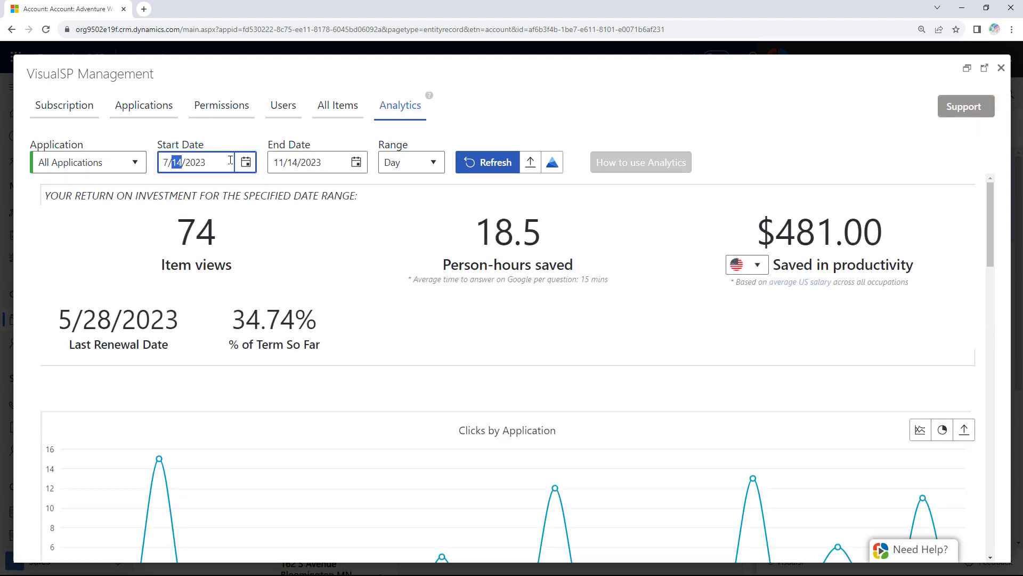
pyautogui.click(425, 164)
pyautogui.click(399, 208)
pyautogui.click(487, 169)
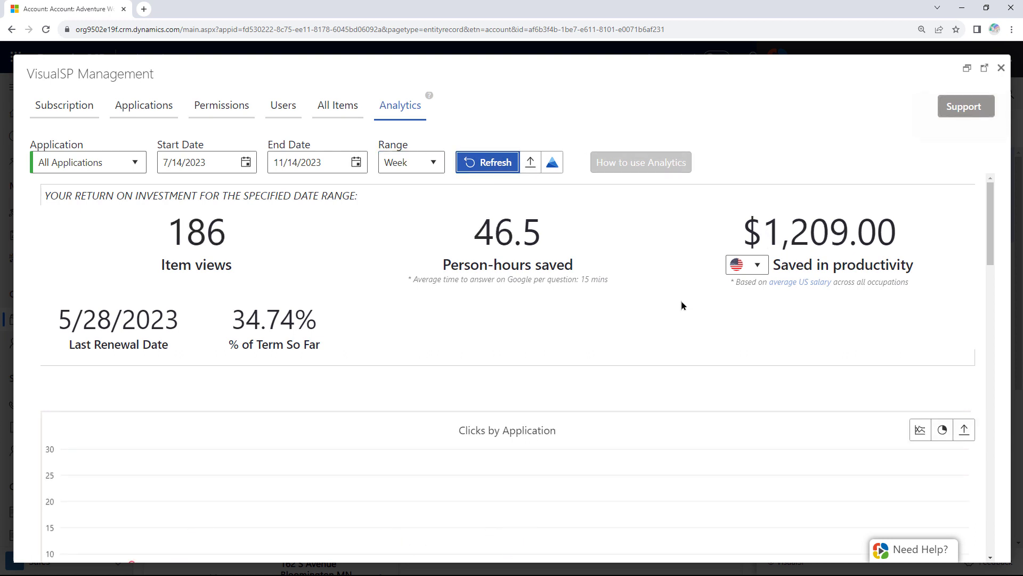
pyautogui.scroll(-2, 670, 303)
pyautogui.scroll(-2, 664, 306)
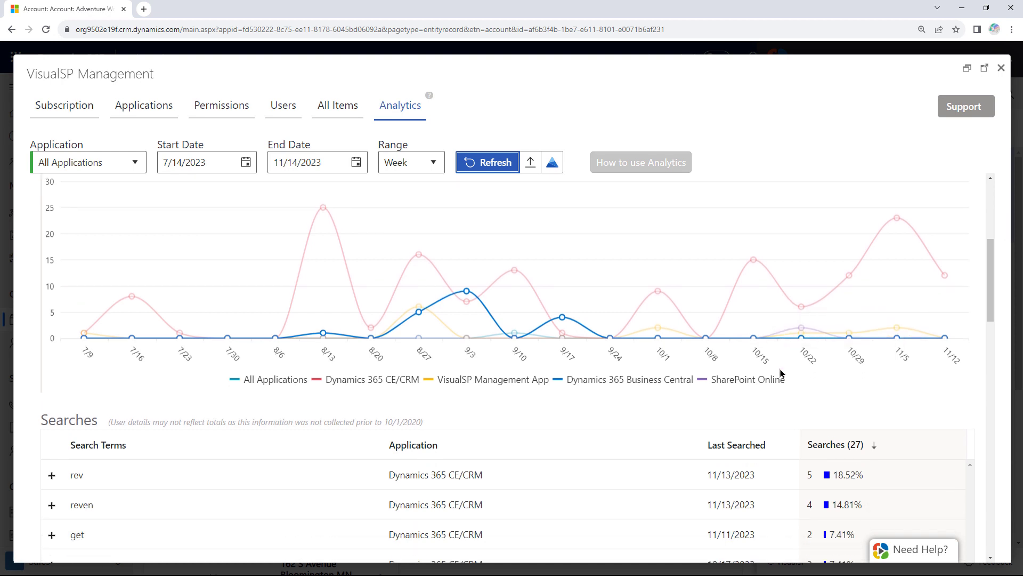
pyautogui.scroll(-4, 721, 360)
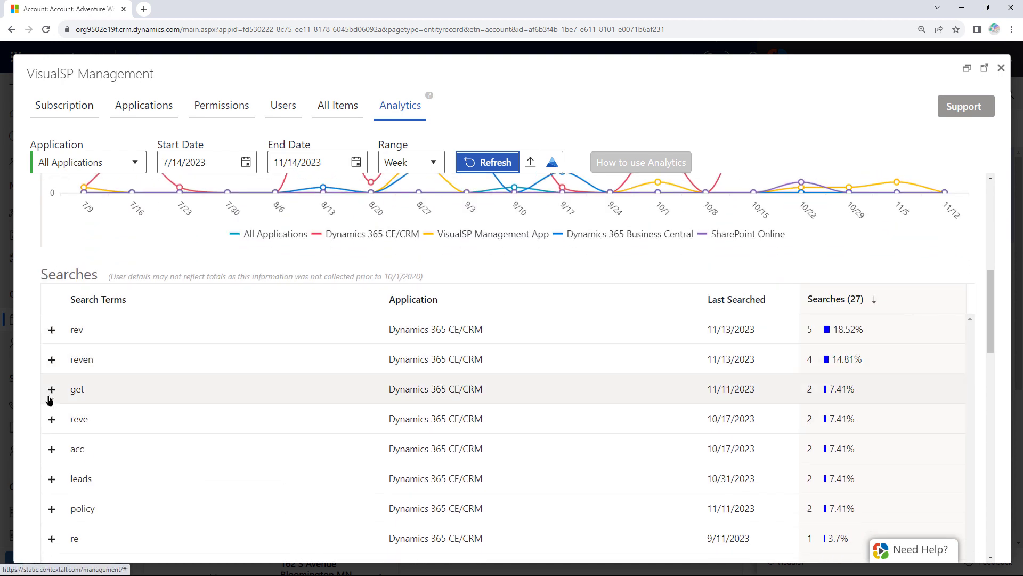
pyautogui.scroll(-4, 53, 421)
pyautogui.scroll(-4, 62, 404)
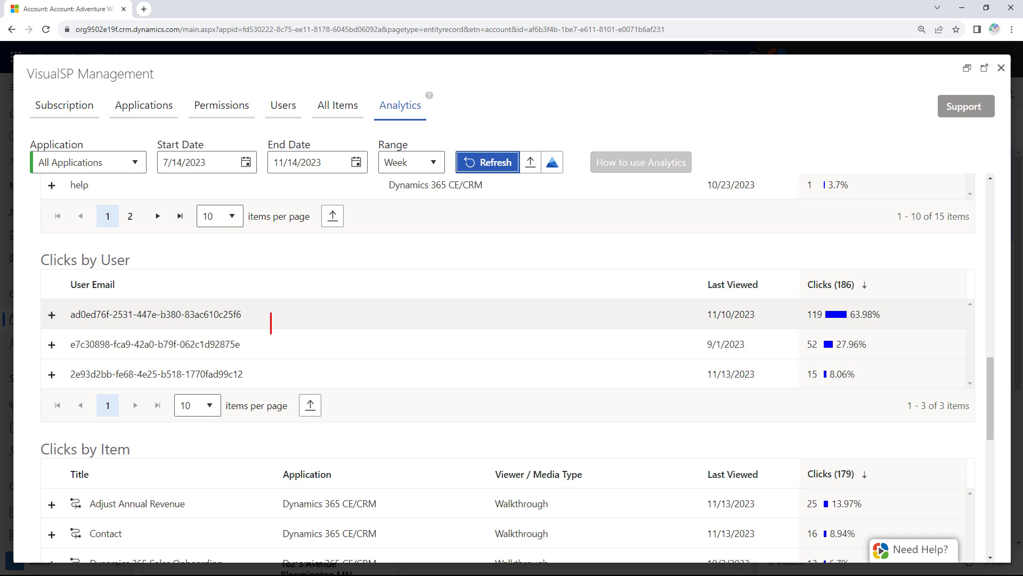
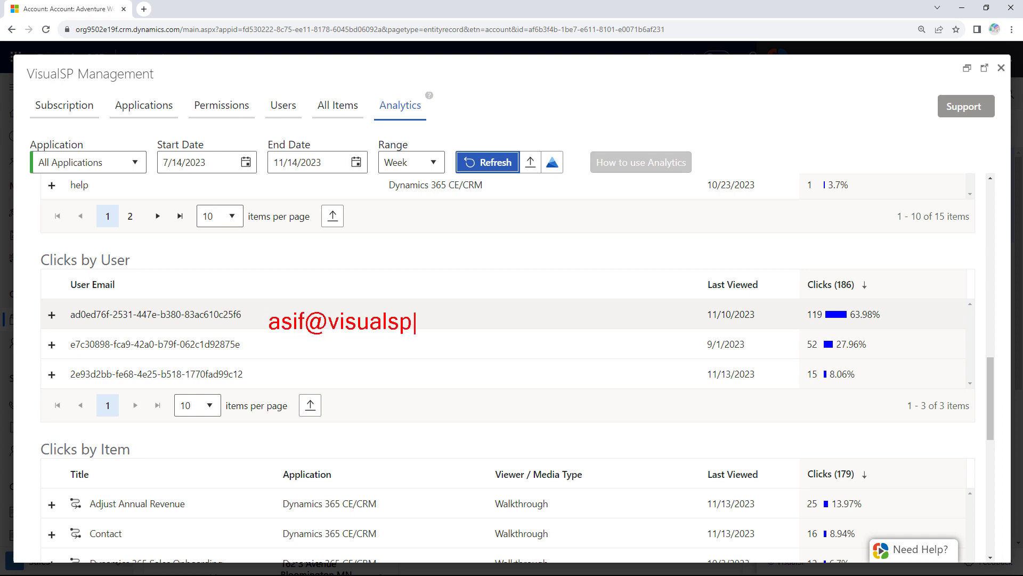
# Enter a user's e-mail, scroll through the analytics tables and charts, then close VisualSP Management.
pyautogui.press('Escape')
pyautogui.scroll(-3, 278, 327)
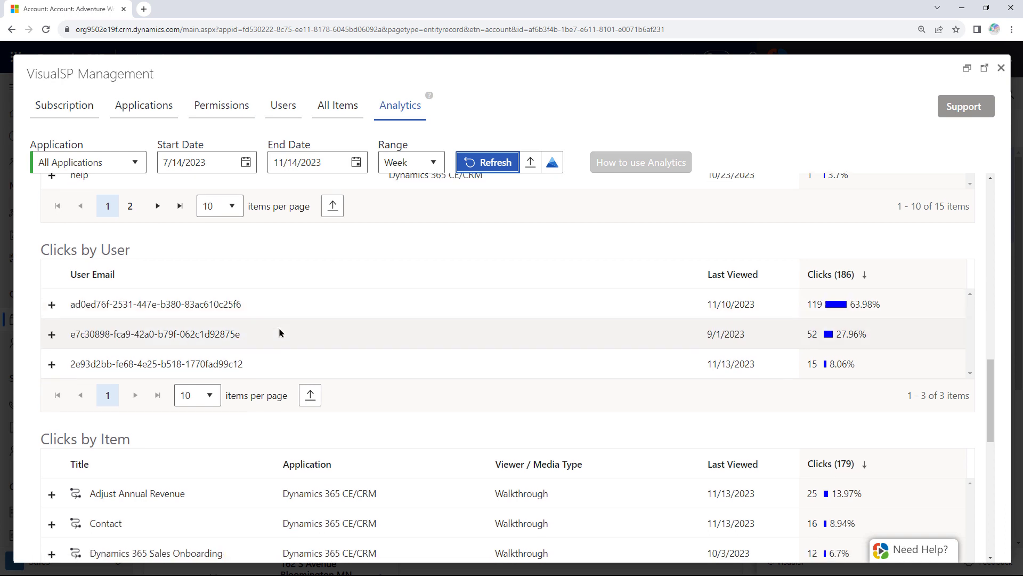
pyautogui.scroll(-7, 138, 371)
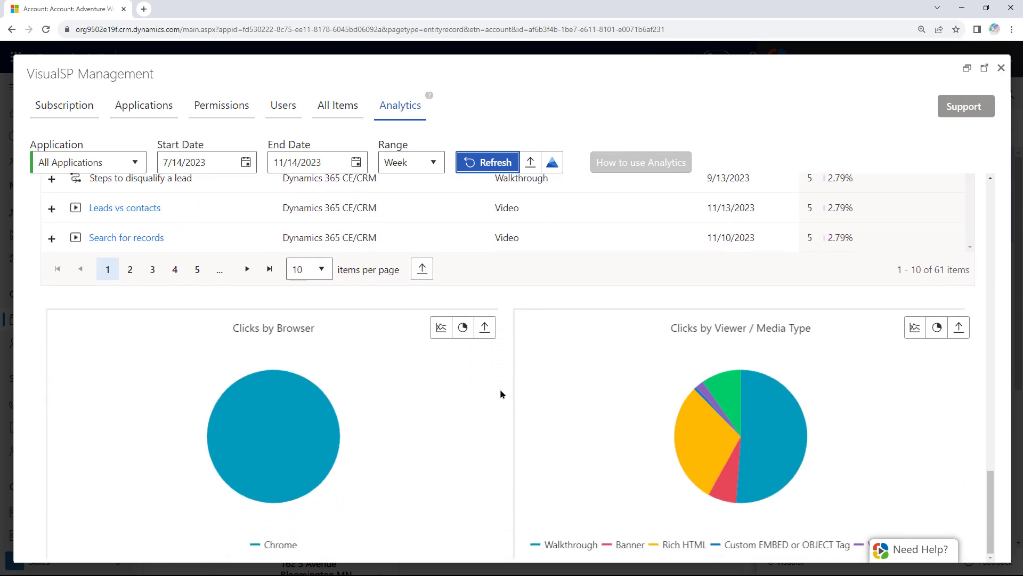
pyautogui.scroll(5, 501, 393)
pyautogui.scroll(6, 501, 393)
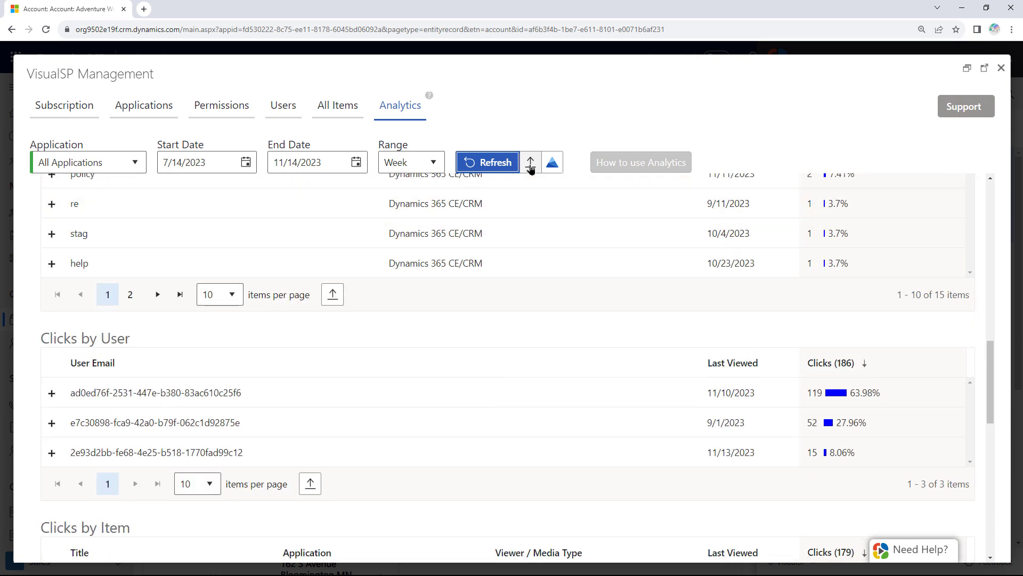
pyautogui.scroll(15, 533, 296)
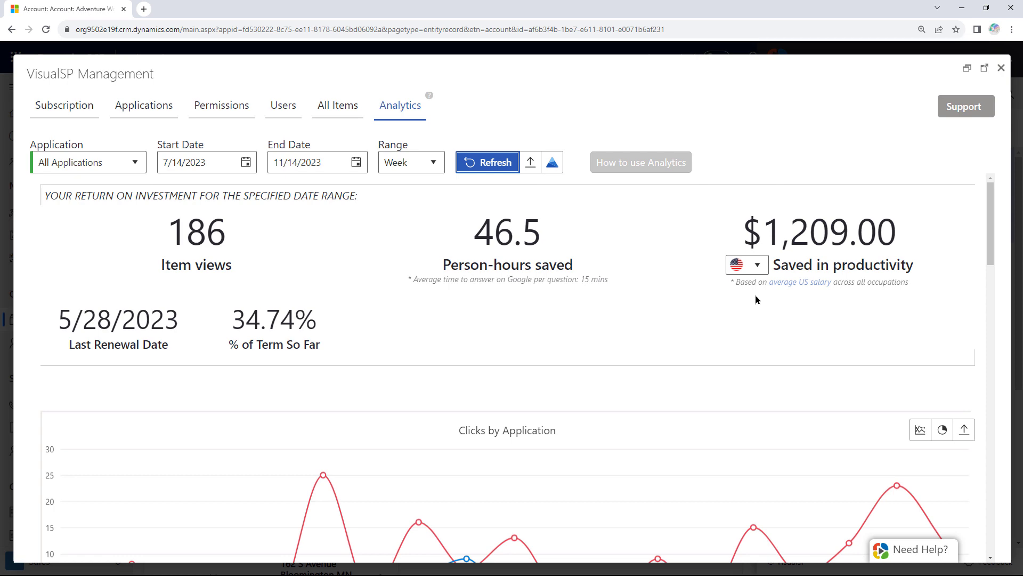
pyautogui.click(1001, 67)
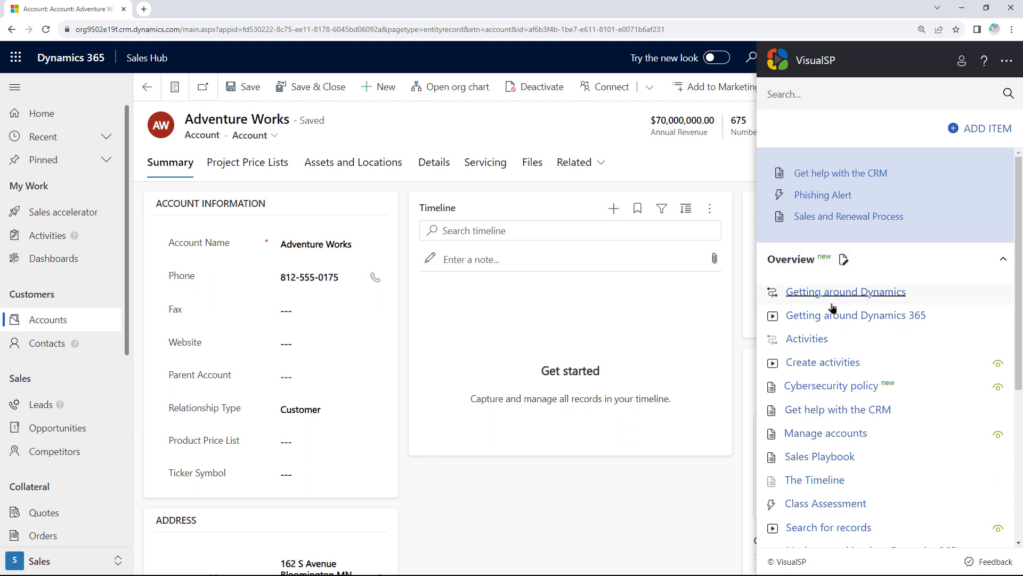
# Step through the Getting around Dynamics tour, then open that item for editing.
pyautogui.click(875, 293)
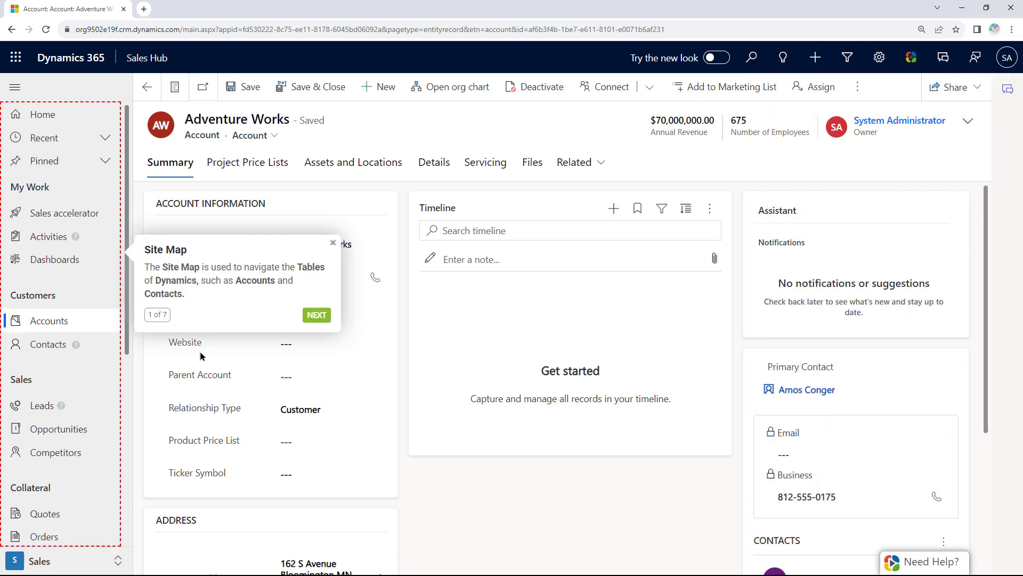
pyautogui.click(317, 315)
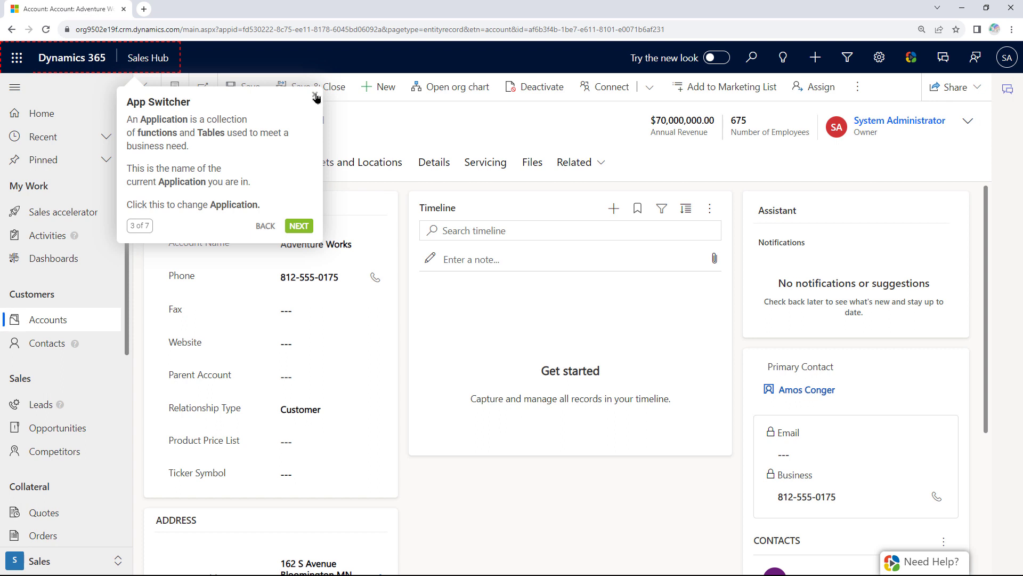
pyautogui.click(315, 94)
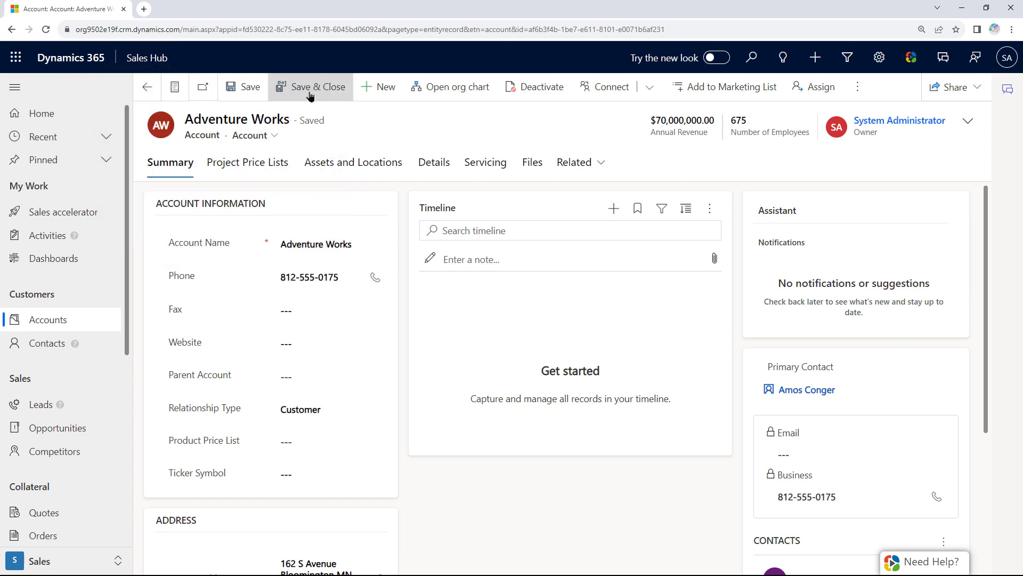
pyautogui.click(943, 560)
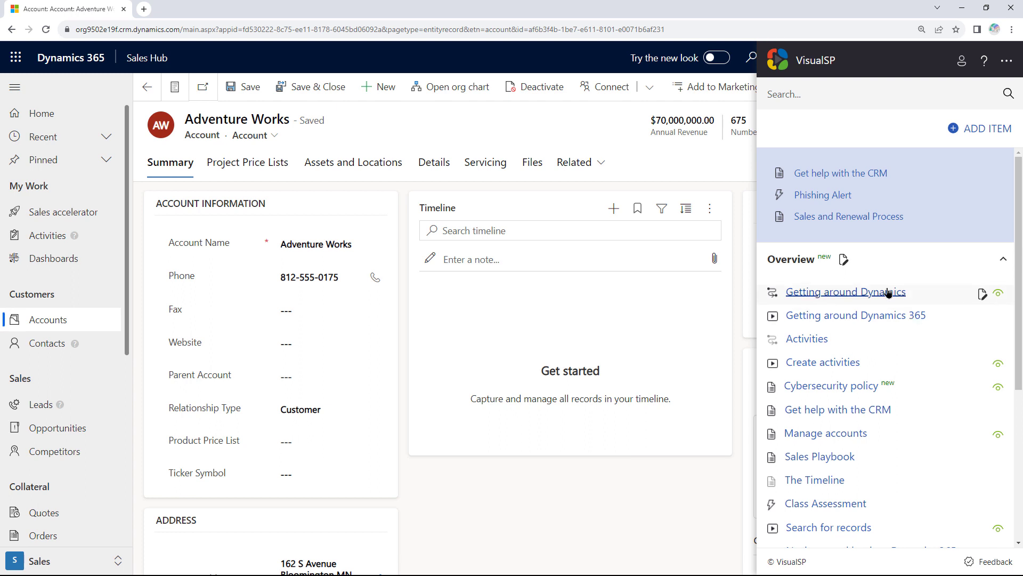
pyautogui.click(982, 294)
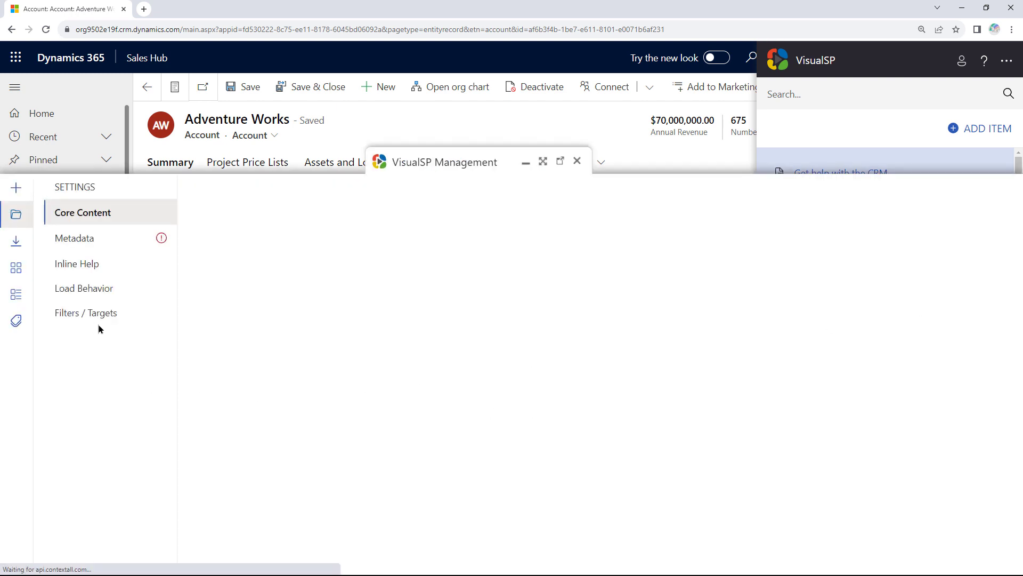
# Target the help item at the Sales Team Member role under Dynamics 365 Roles.
pyautogui.click(79, 361)
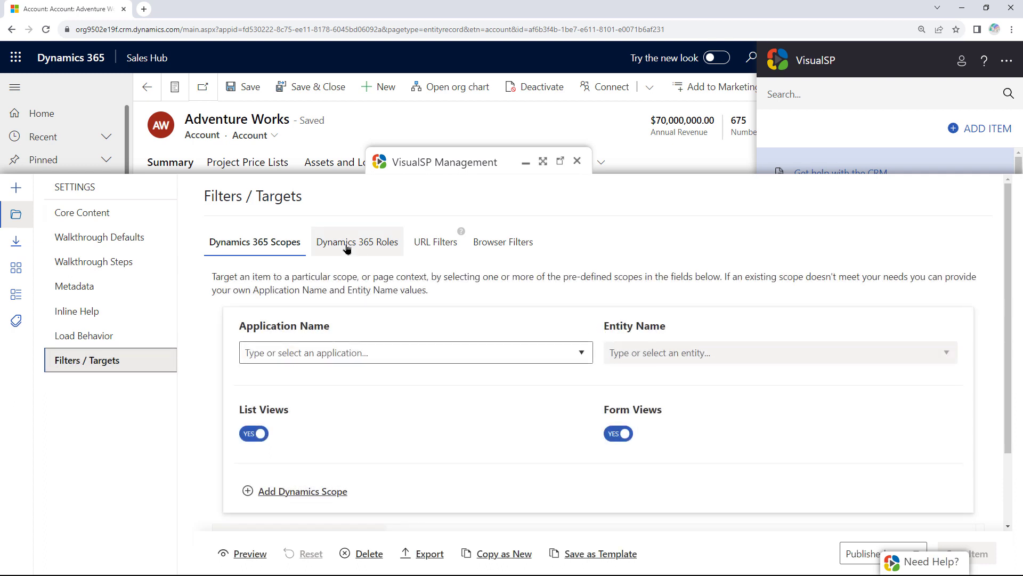
pyautogui.click(382, 246)
pyautogui.click(805, 339)
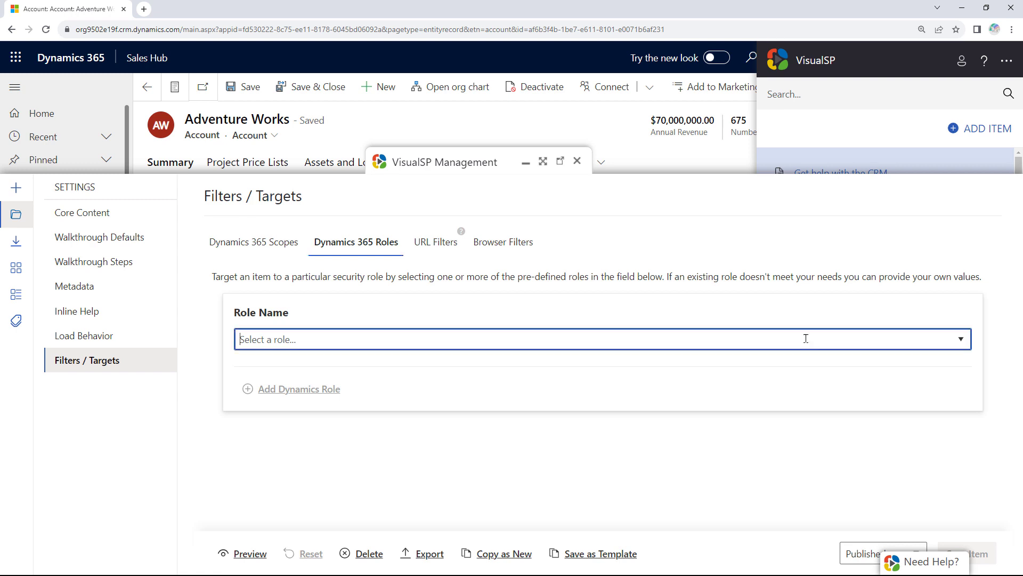
pyautogui.write('sales')
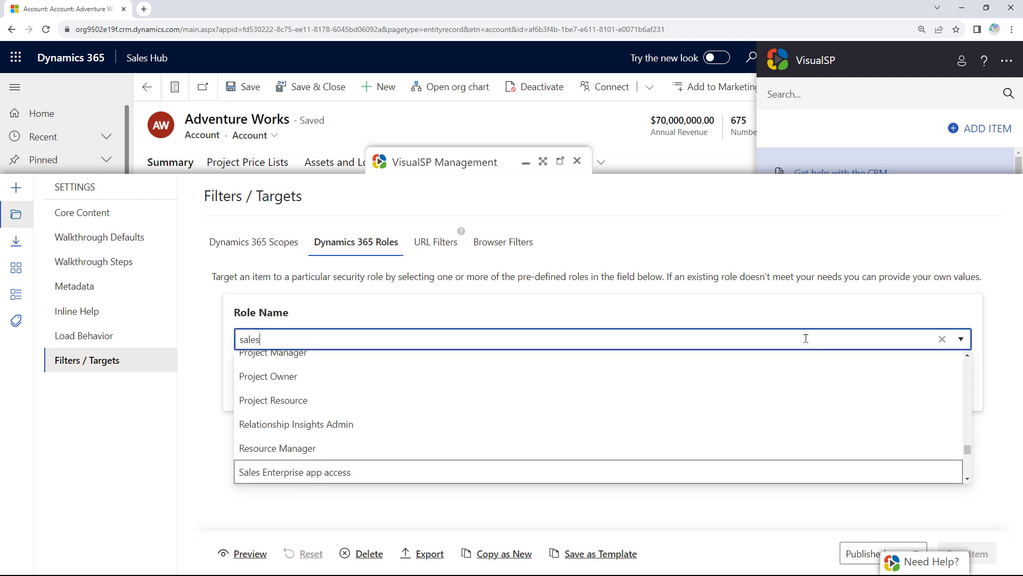
pyautogui.scroll(-2, 647, 422)
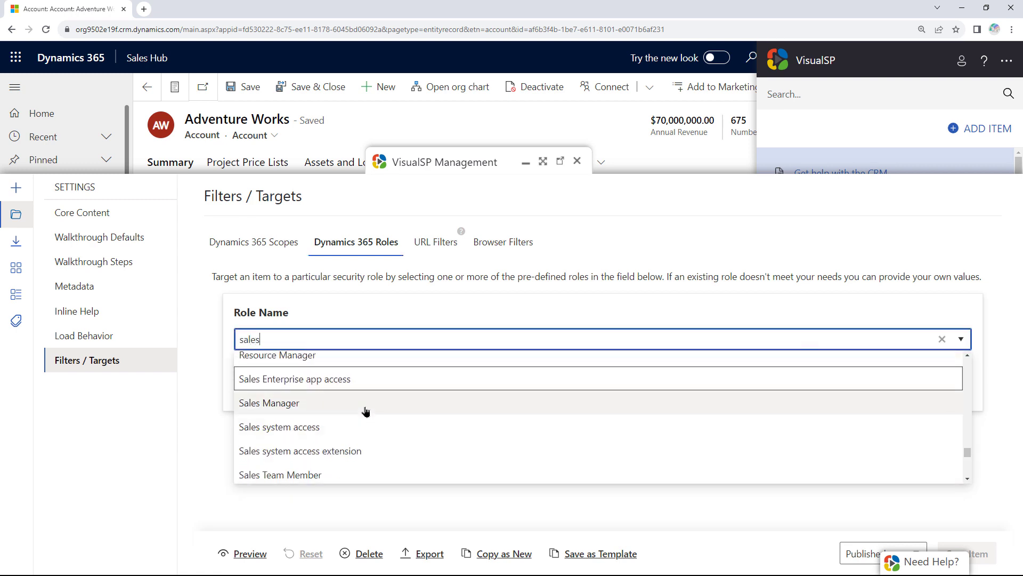
pyautogui.click(350, 474)
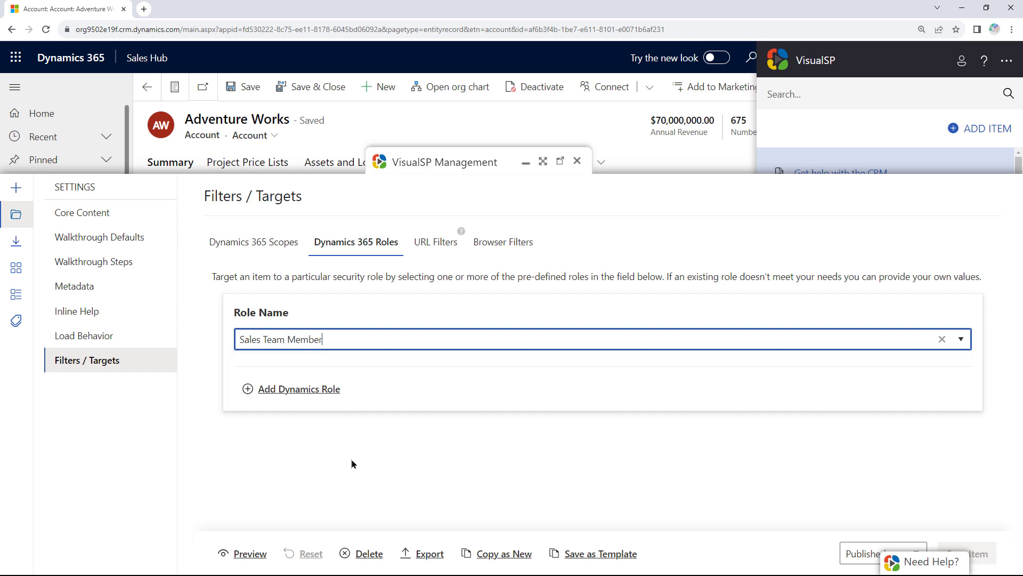
pyautogui.click(323, 395)
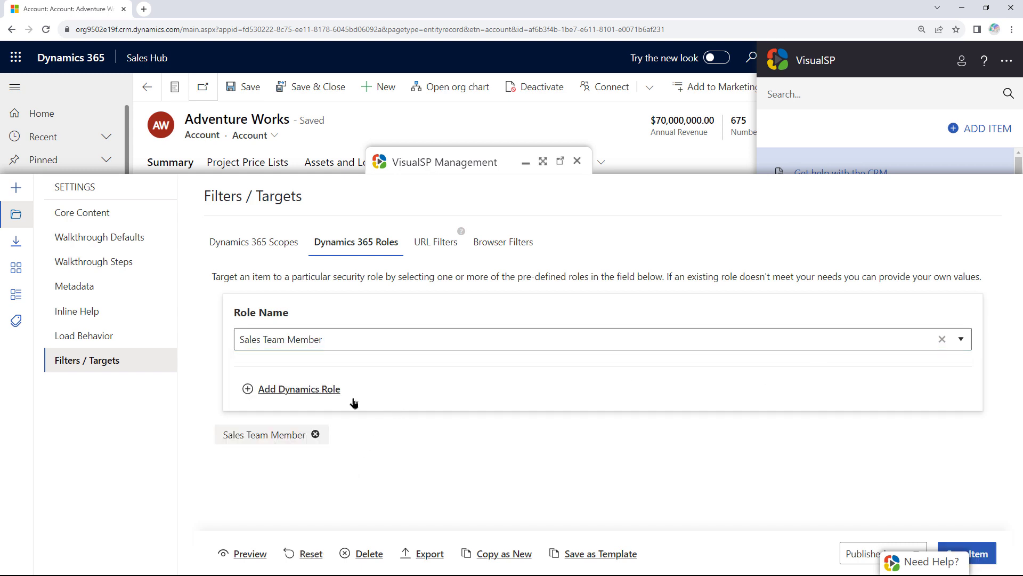
# Add the Contoso Sales role to the targeted Dynamics 365 roles.
pyautogui.click(393, 338)
pyautogui.hotkey('ctrl', 'a')
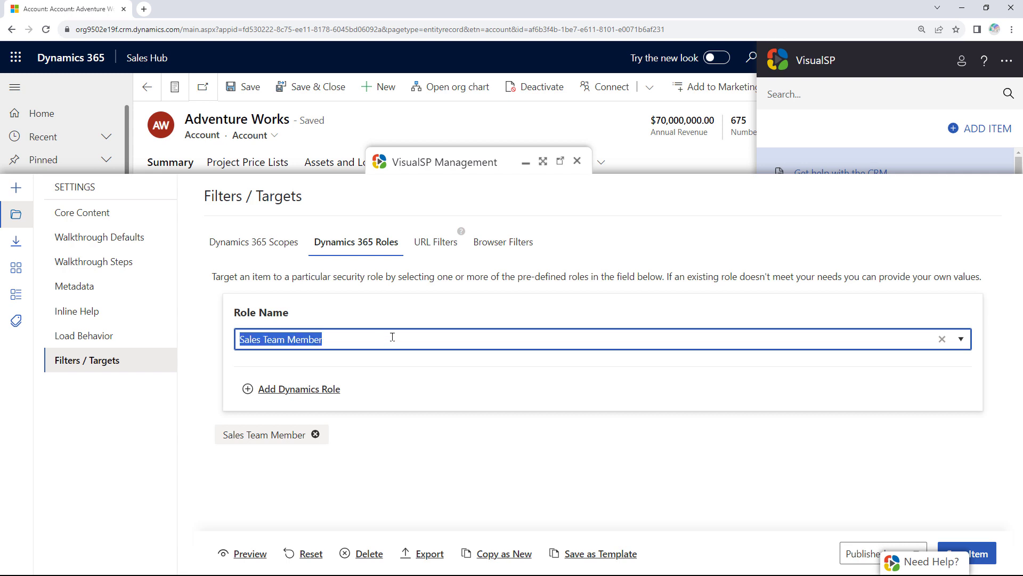
pyautogui.write('Contoso ')
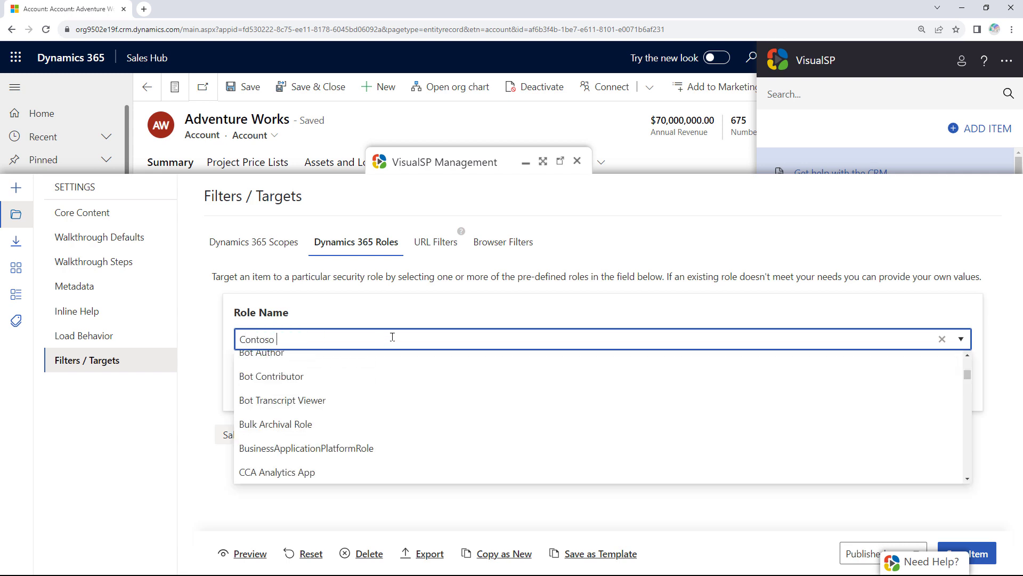
pyautogui.write('Sales')
pyautogui.click(435, 322)
pyautogui.click(309, 390)
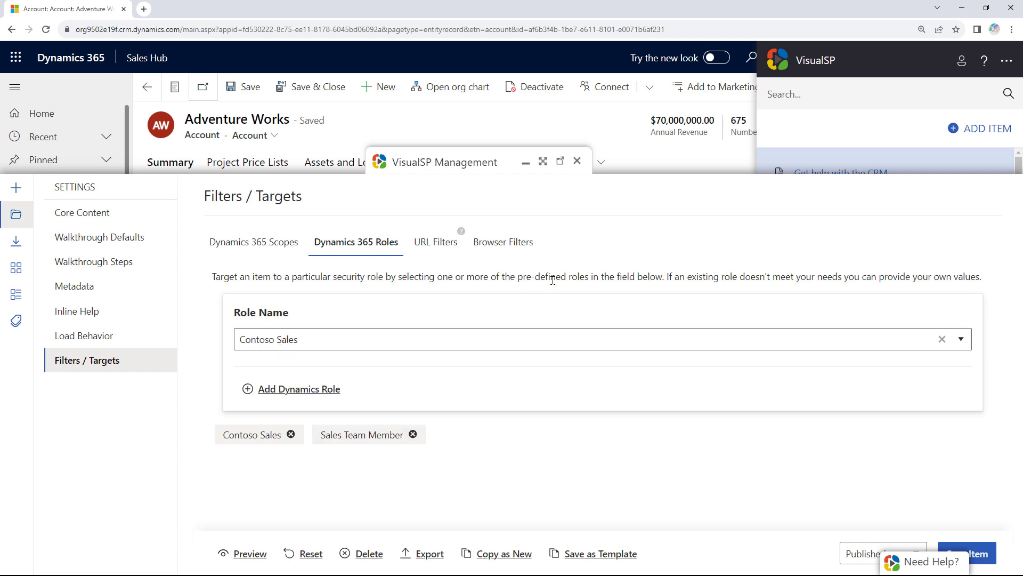
# Close the VisualSP Management panel and confirm with OK.
pyautogui.click(577, 161)
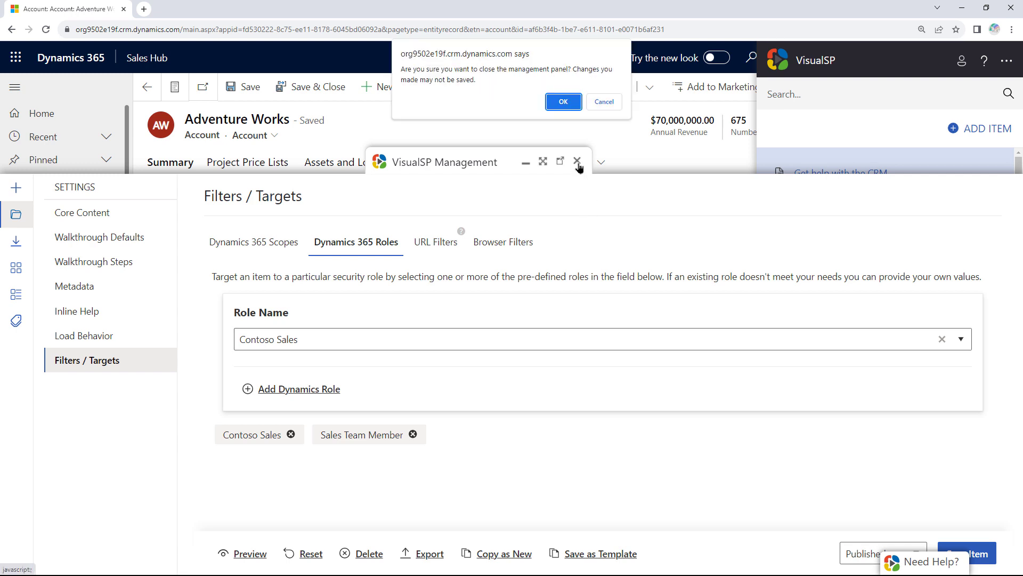
pyautogui.click(579, 101)
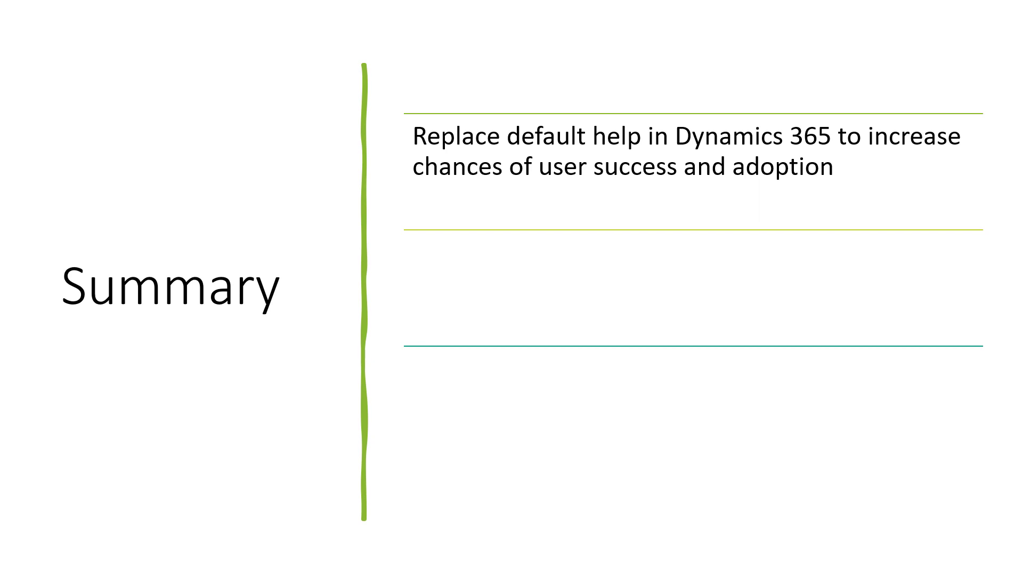
# Advance the slideshow to show the Custom Help Panes and Guided Tasks point.
pyautogui.press('Right')
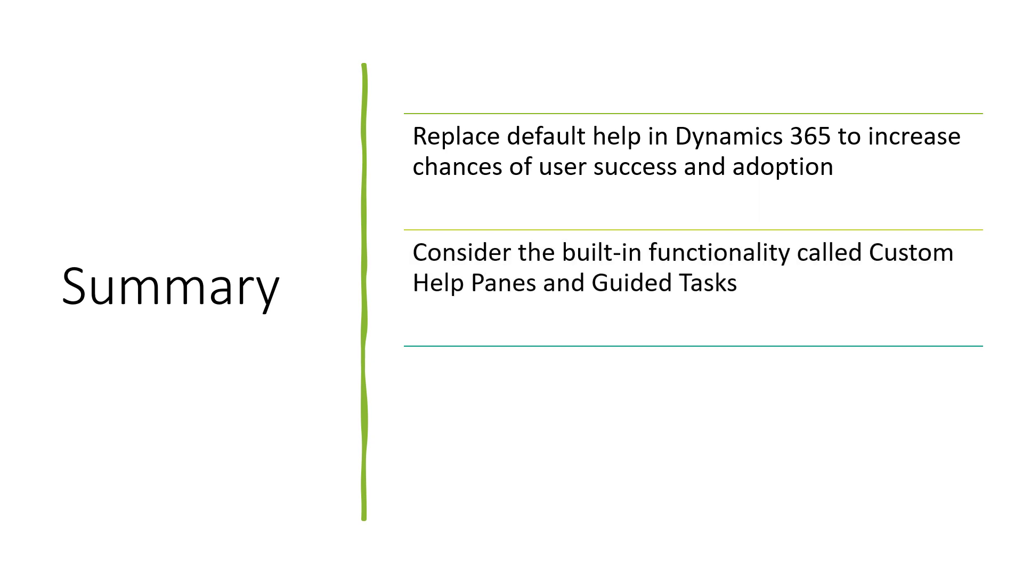